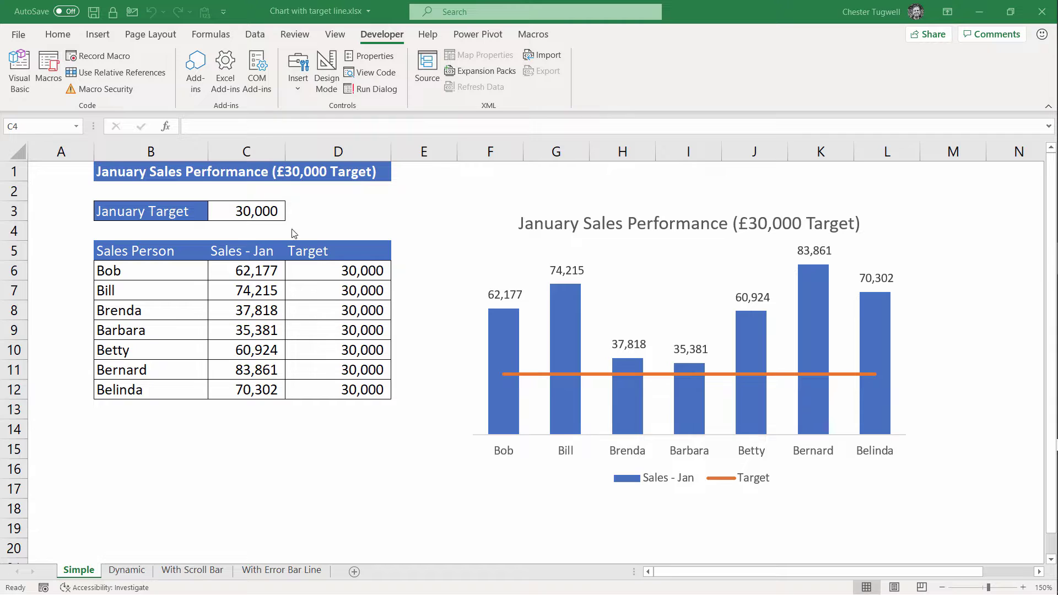
# - Try January Target values of 70000 and 50000 in cell C3 of the Simple sheet
pyautogui.click(272, 212)
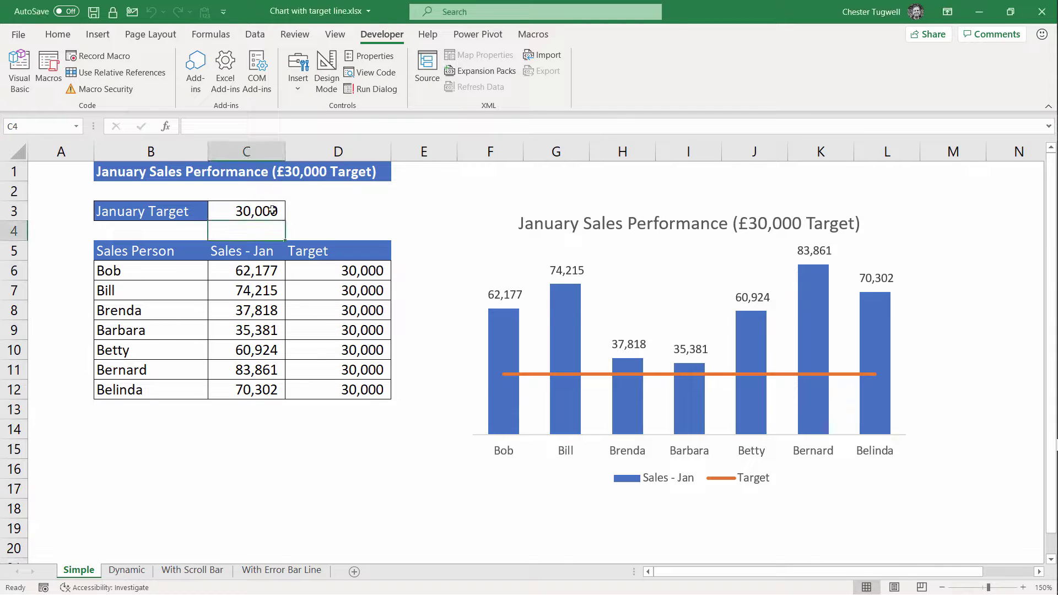
pyautogui.write('70000')
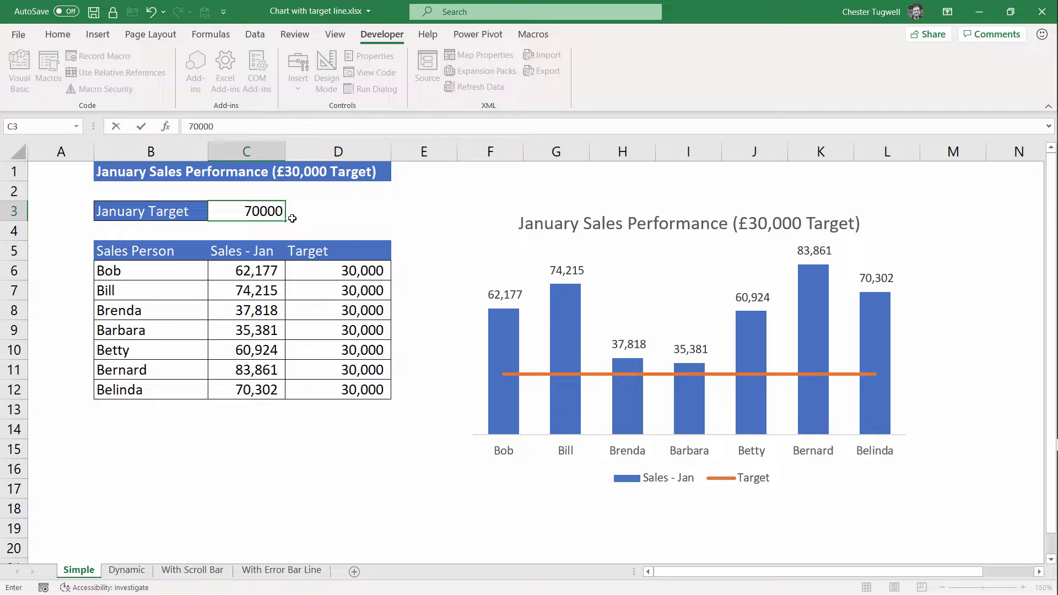
pyautogui.press('Return')
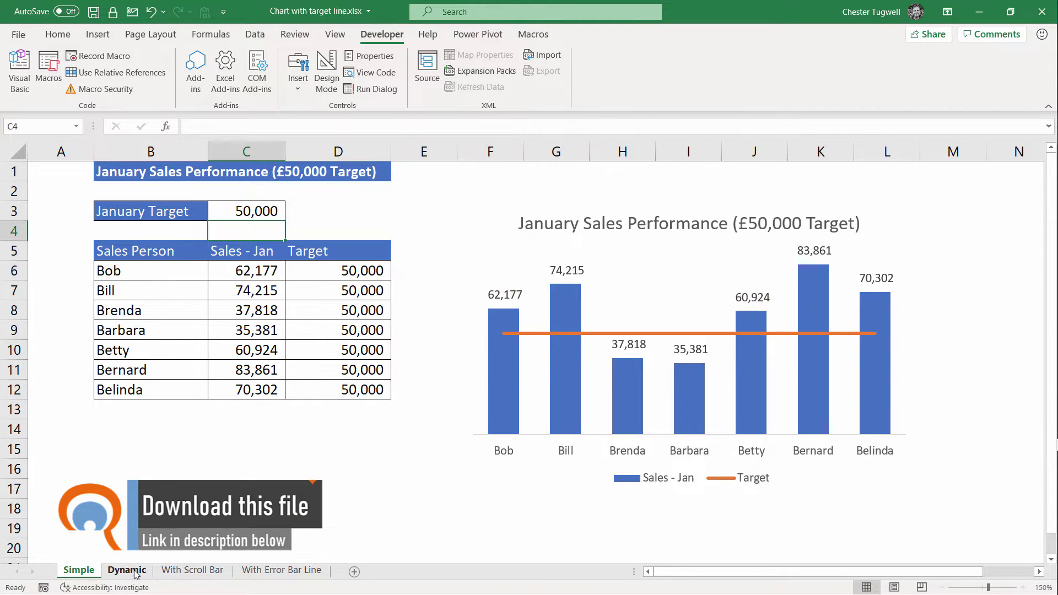
# - On the Dynamic sheet, set the Jan Target in cell C3 to 80000 and inspect the chart columns
pyautogui.click(127, 570)
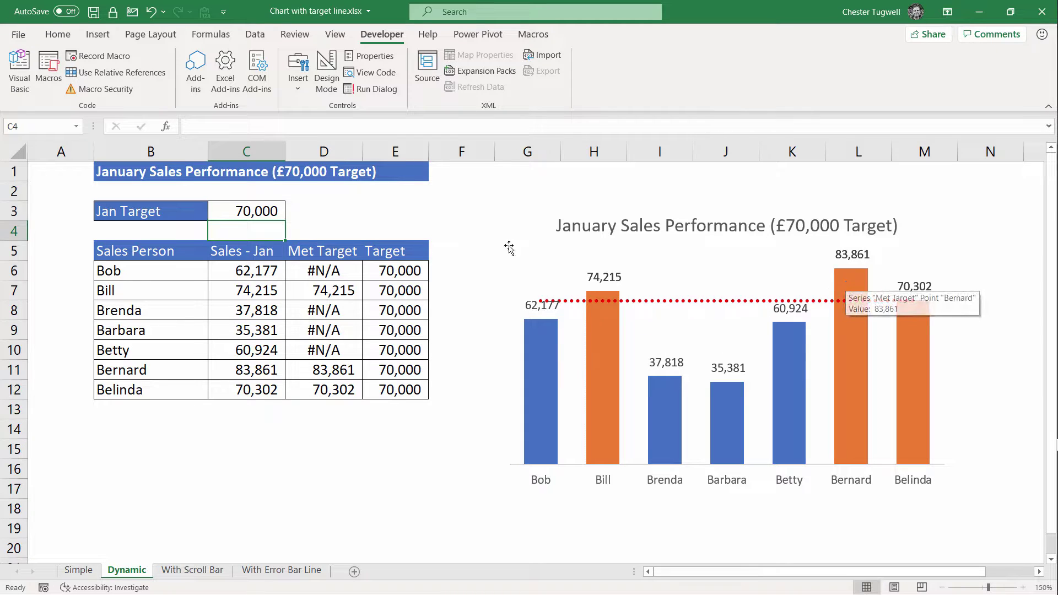
pyautogui.click(265, 210)
pyautogui.write('80000')
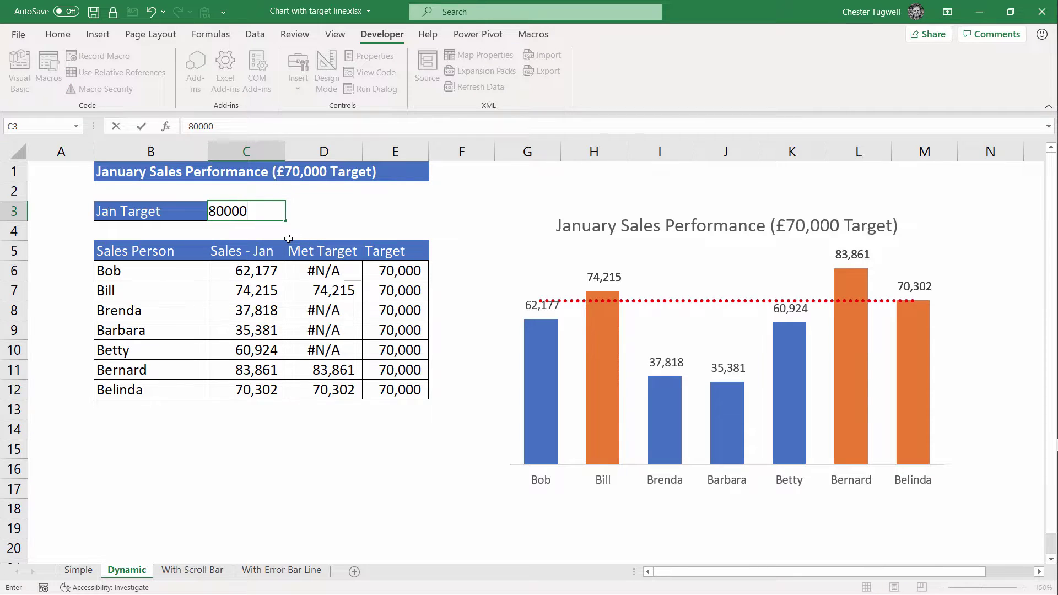
pyautogui.press('Return')
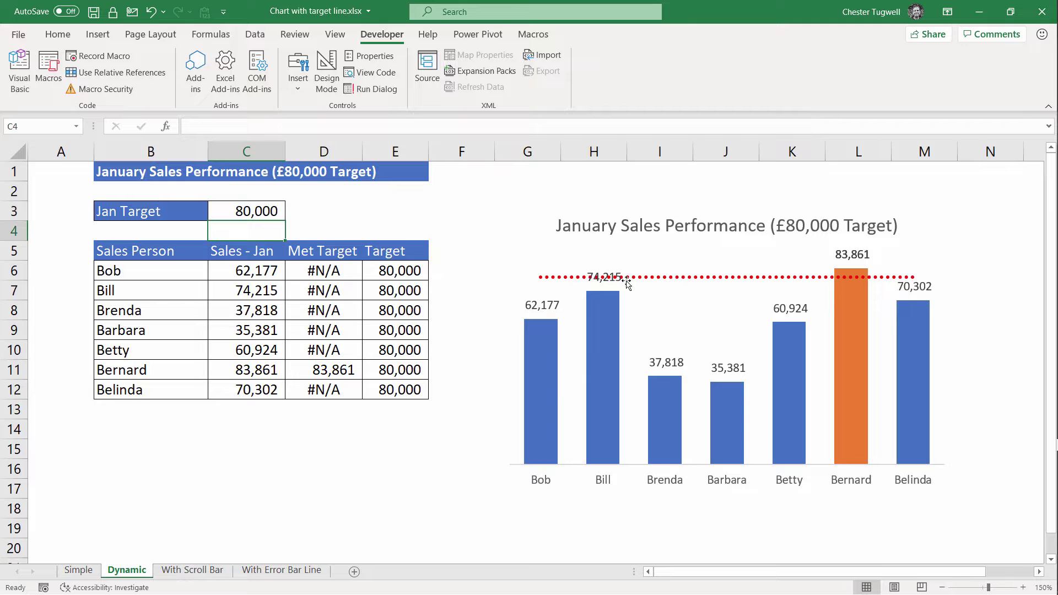
pyautogui.moveTo(849, 287)
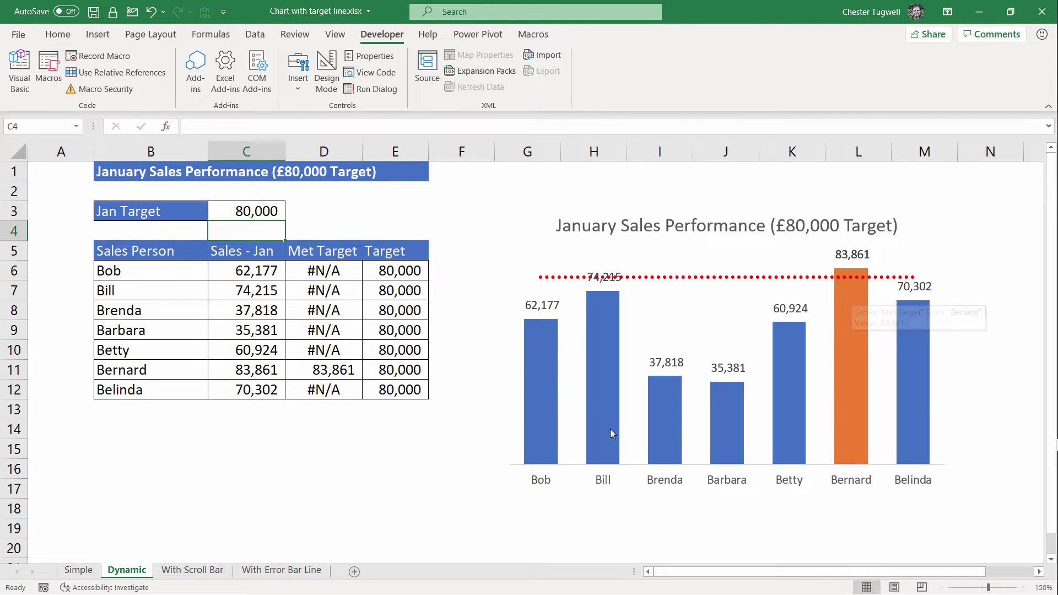
# - On the With Scroll Bar sheet, use the chart's scroll bar to lower the target to 27,875 and raise it to 60,945
pyautogui.click(189, 571)
pyautogui.click(1011, 290)
pyautogui.moveTo(1012, 314); pyautogui.dragTo(1012, 407)
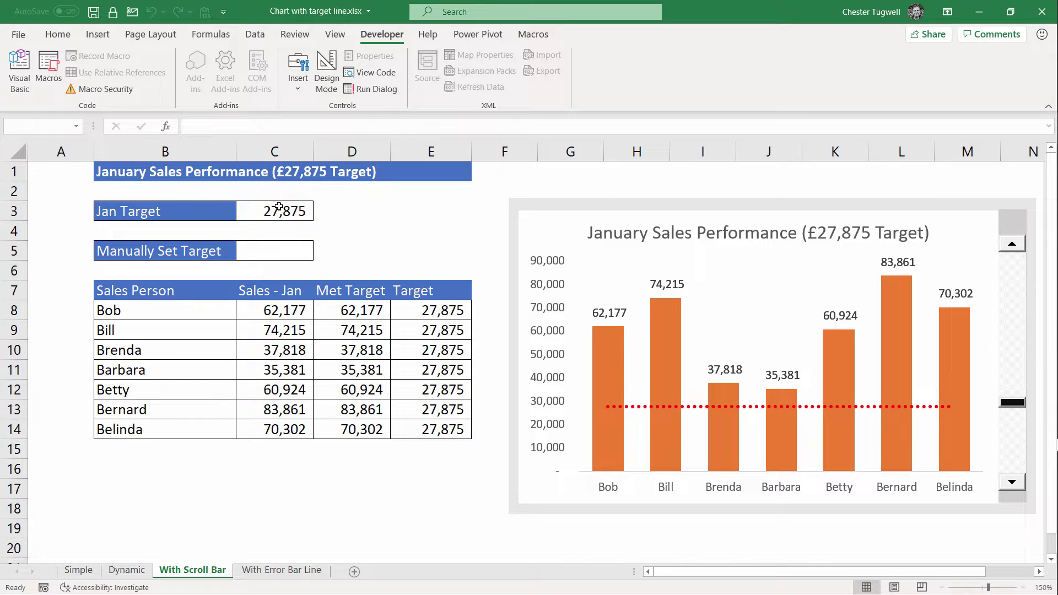
pyautogui.moveTo(1004, 406); pyautogui.dragTo(1015, 332)
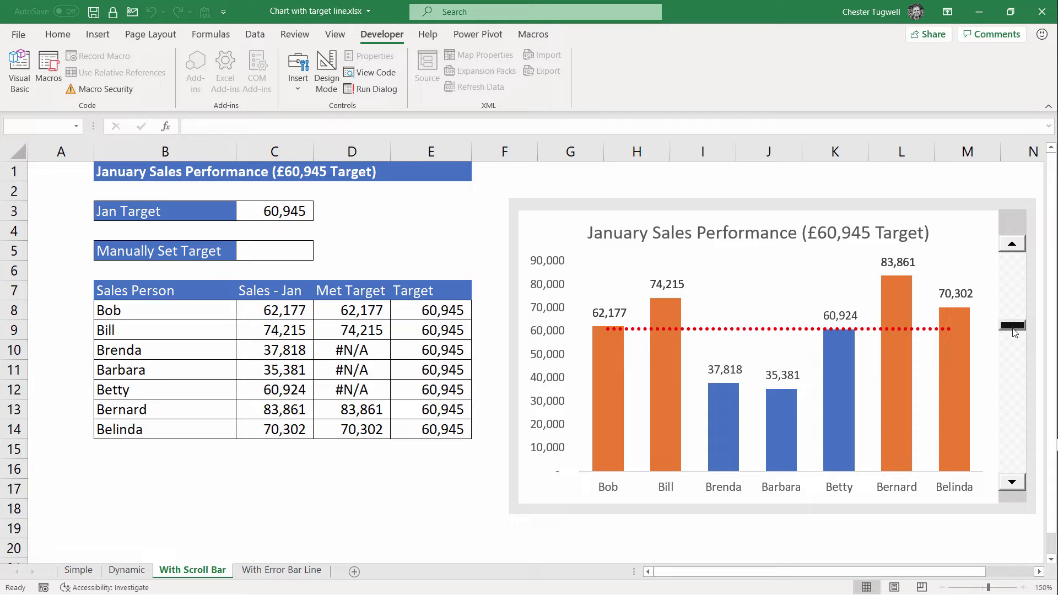
# - Compare the target line on the With Error Bar Line sheet with those on the With Scroll Bar and Dynamic sheets
pyautogui.click(266, 570)
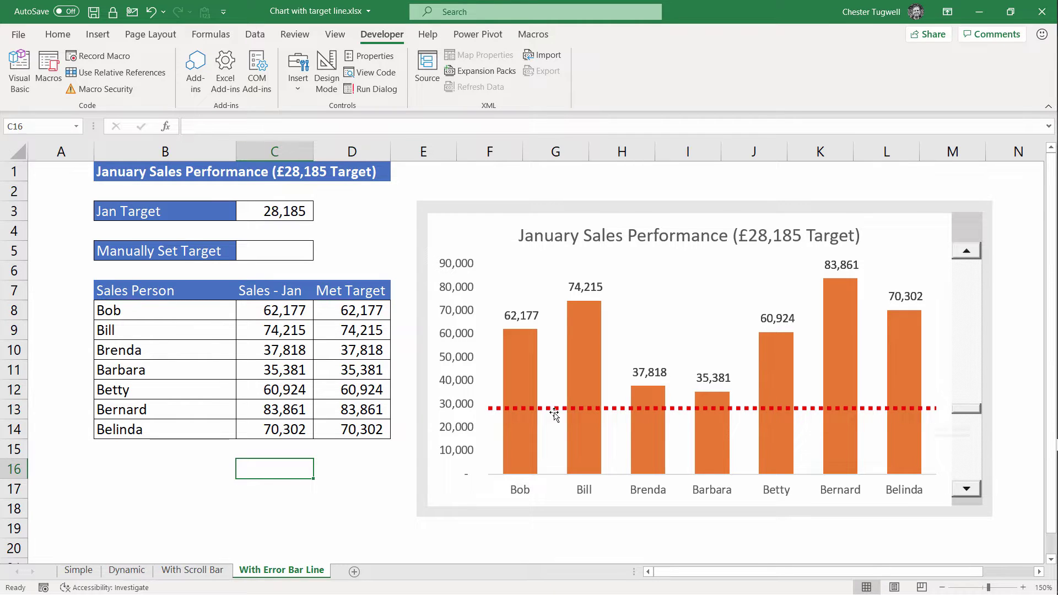
pyautogui.click(201, 571)
pyautogui.click(123, 571)
pyautogui.click(172, 571)
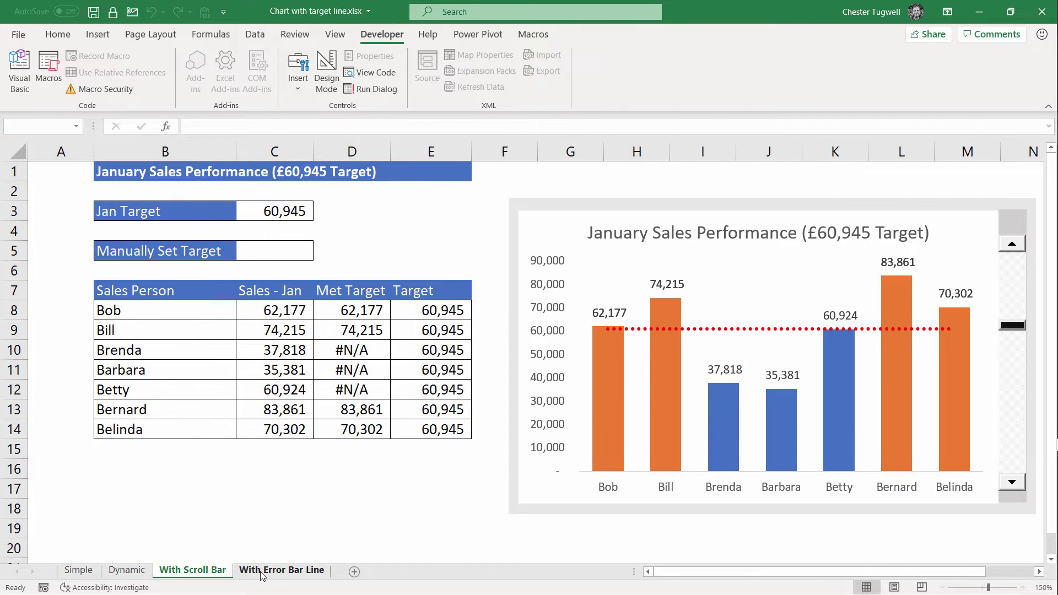
pyautogui.click(281, 571)
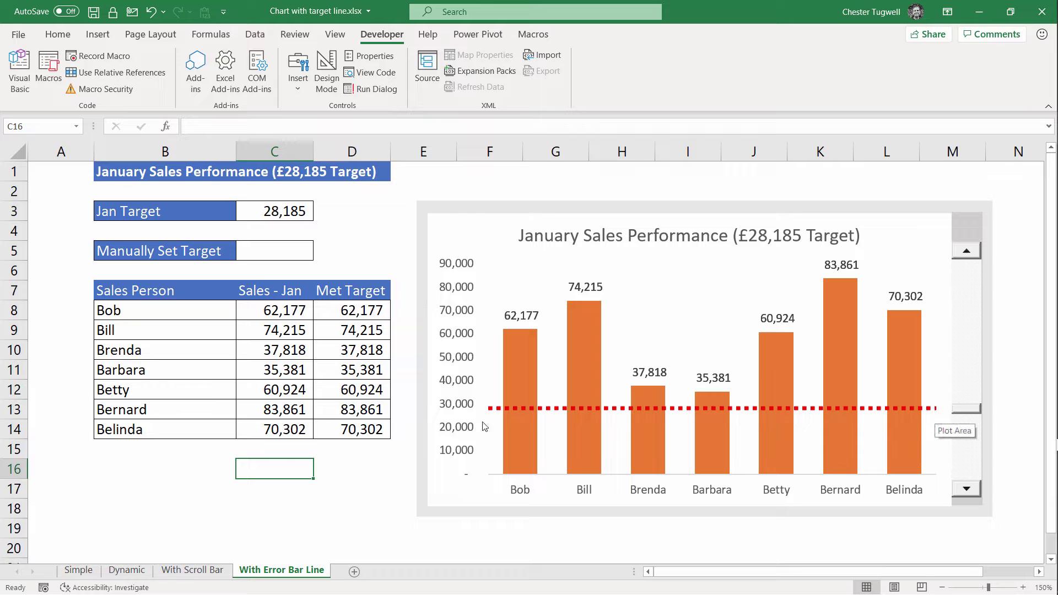
pyautogui.click(188, 570)
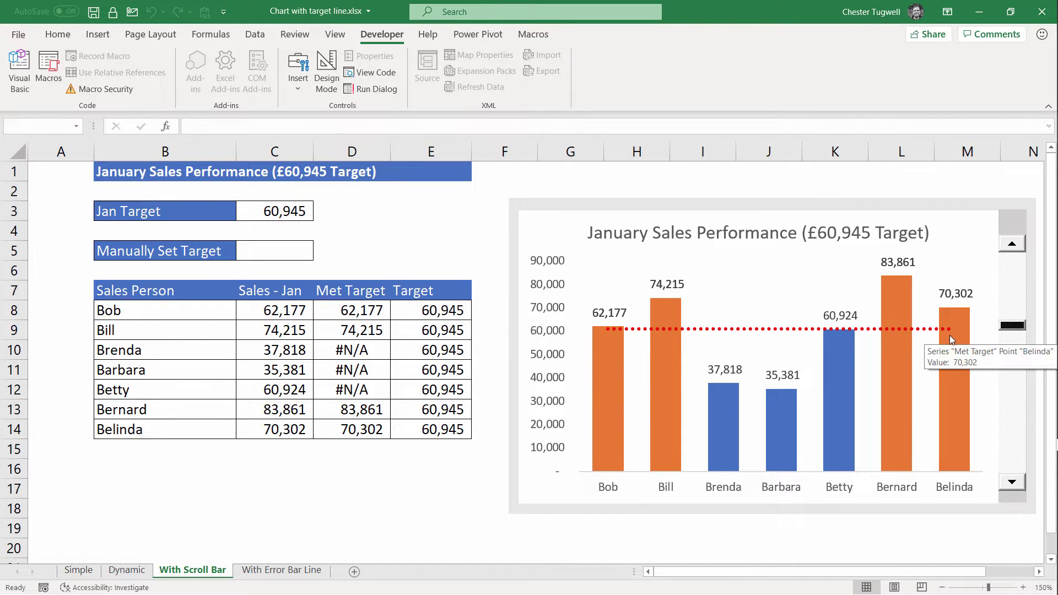
pyautogui.click(281, 571)
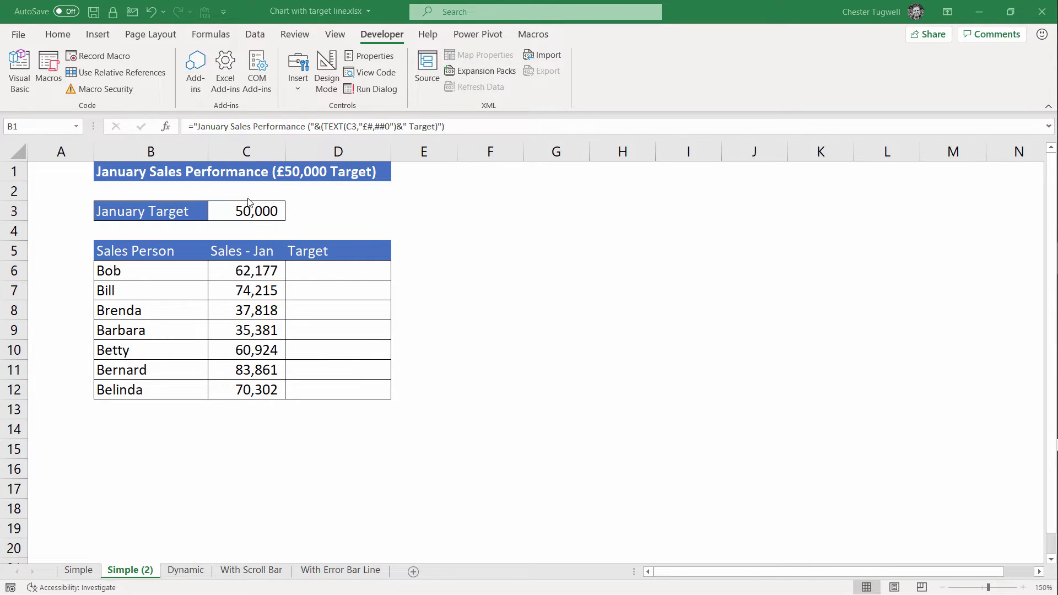
# - On the Simple (2) sheet, enter =$C$3 in cell D6 and fill it down the Target column to D12
pyautogui.click(342, 271)
pyautogui.write('=')
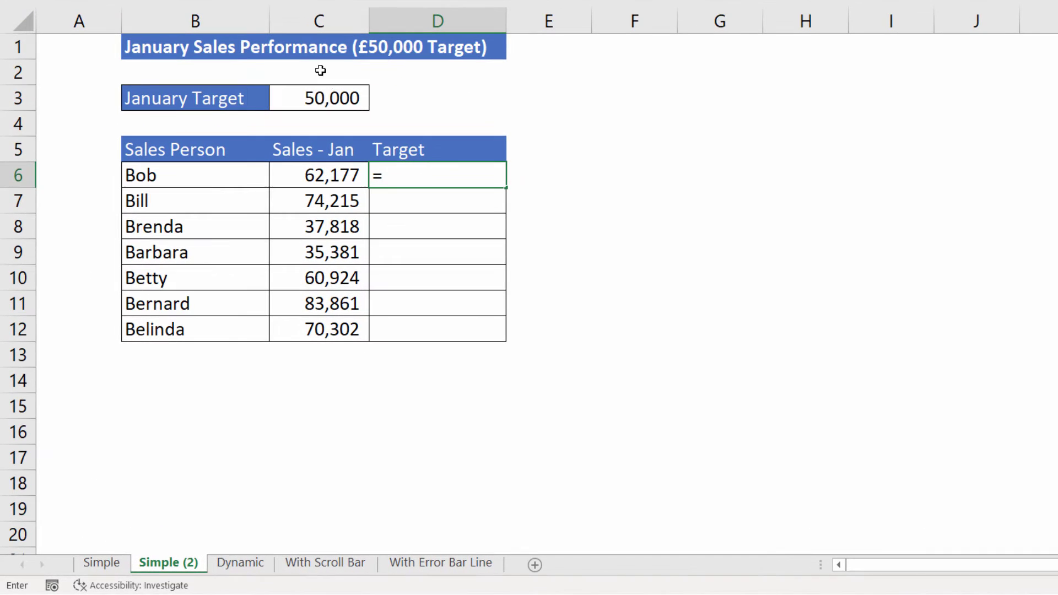
pyautogui.click(293, 144)
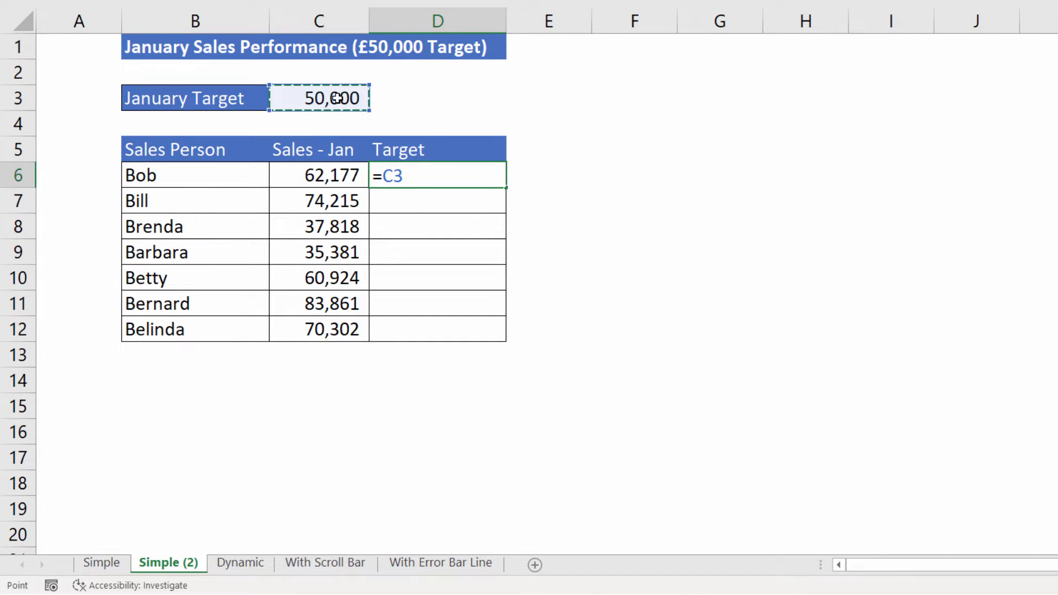
pyautogui.press('F4')
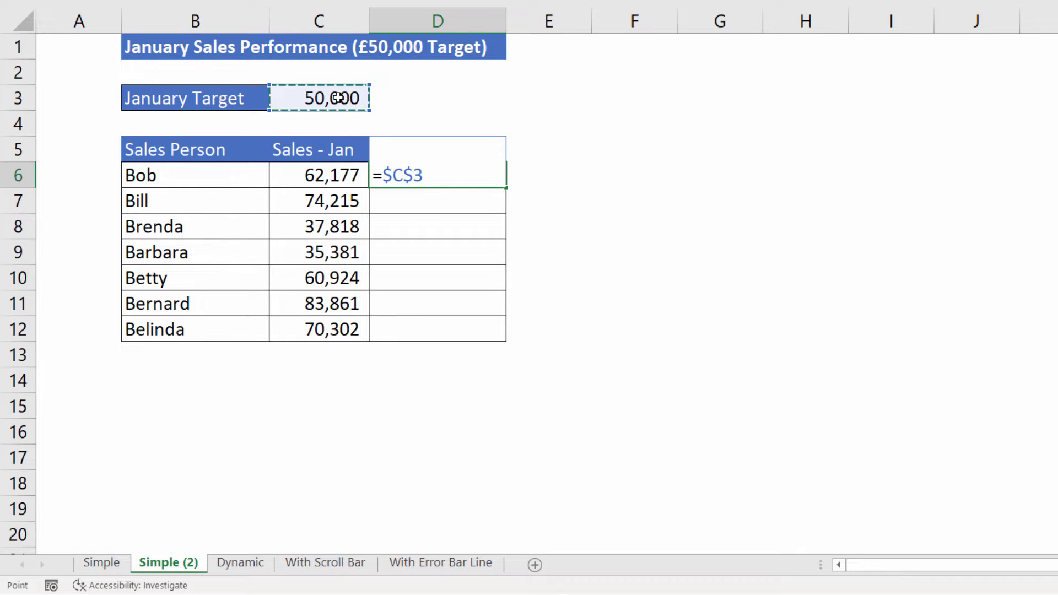
pyautogui.press('Return')
pyautogui.click(491, 175)
pyautogui.moveTo(505, 188); pyautogui.dragTo(493, 338)
# - Set the January Target in cell C3 to 75000
pyautogui.click(331, 98)
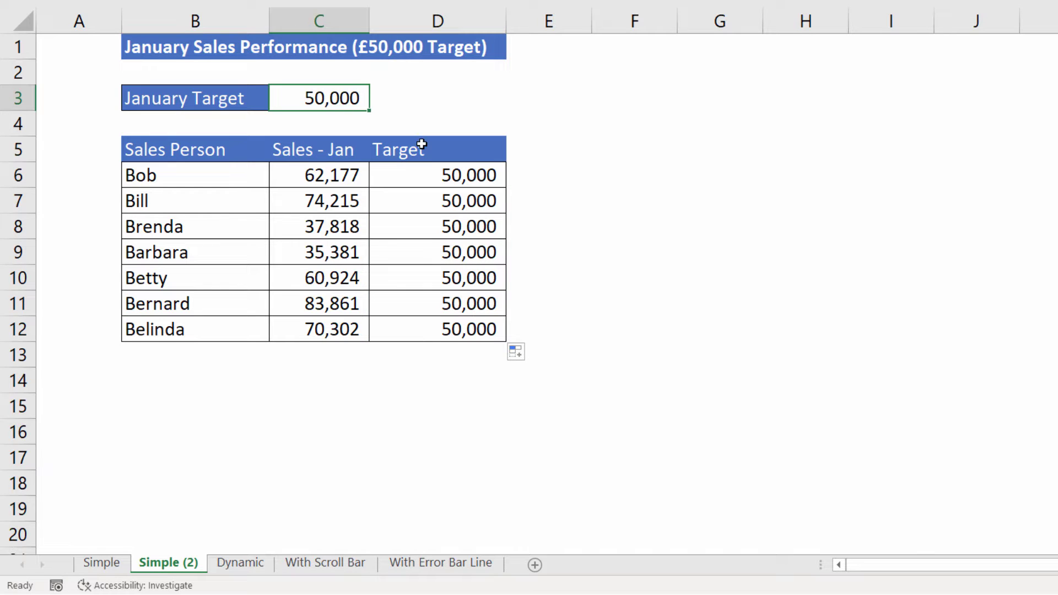
pyautogui.write('75000')
pyautogui.hotkey('ctrl', 'Return')
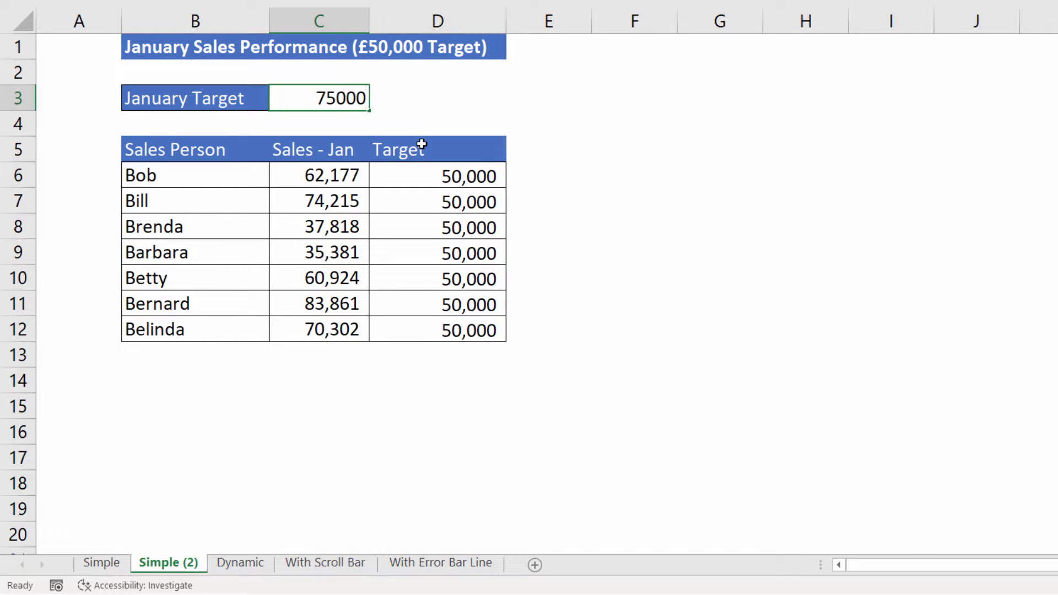
pyautogui.press('Return')
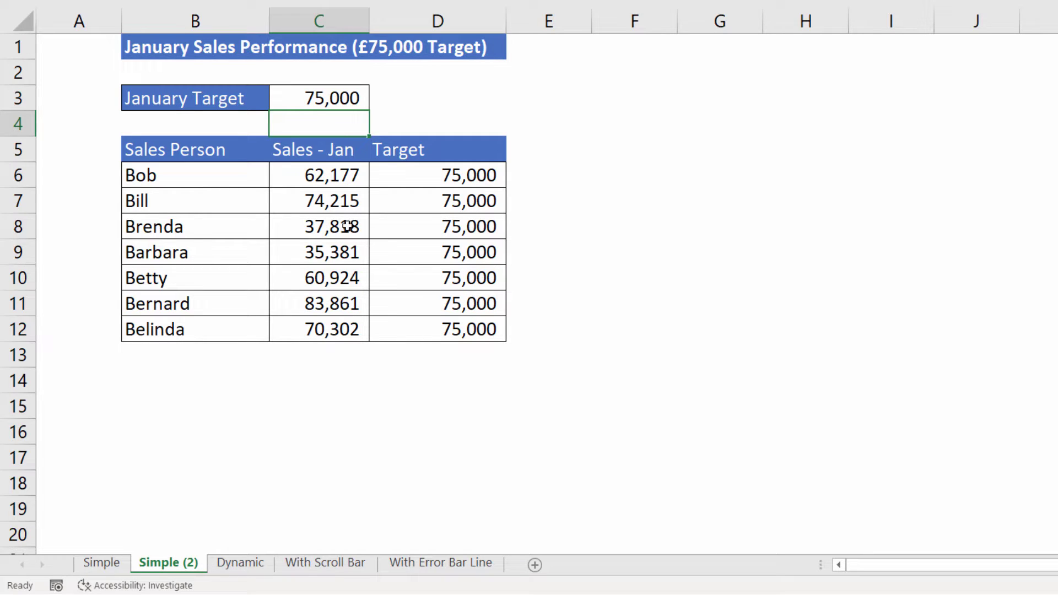
# - Insert a Clustered Column - Line combo chart of the sales table, with Target as the line, and place it beside the table
pyautogui.click(312, 200)
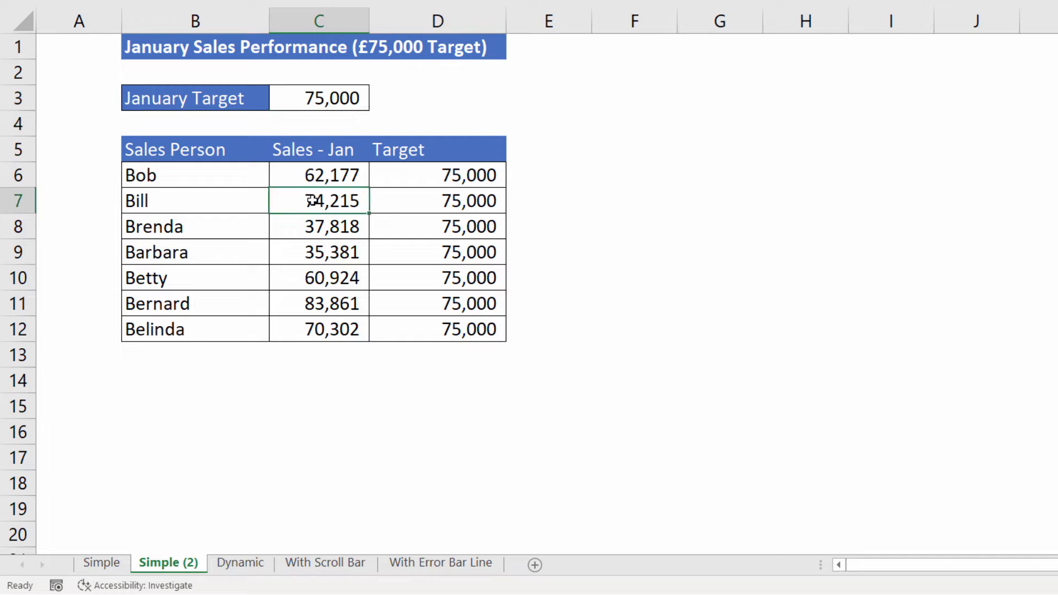
pyautogui.click(101, 37)
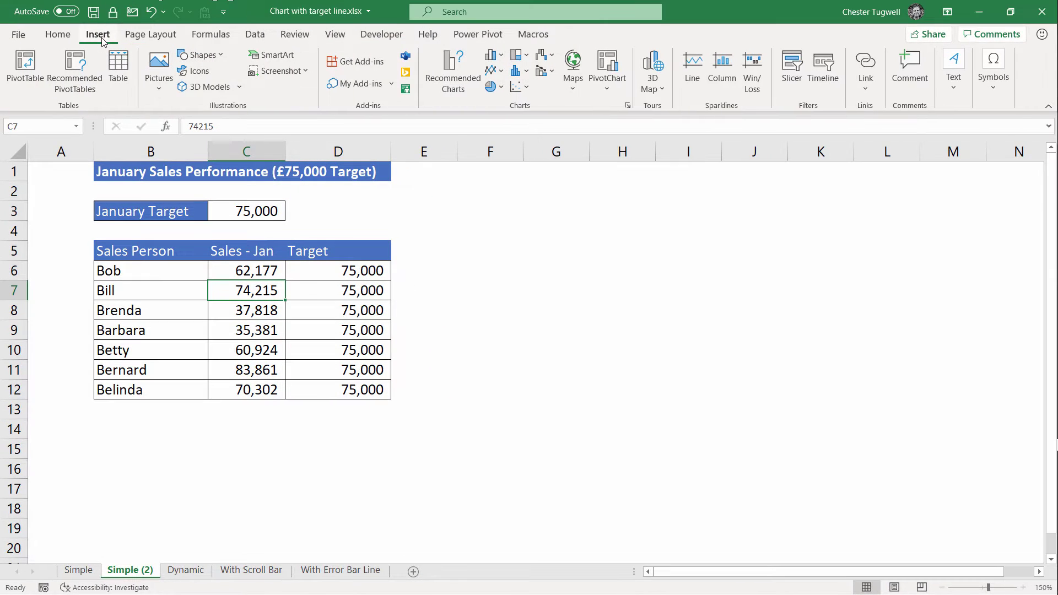
pyautogui.click(447, 80)
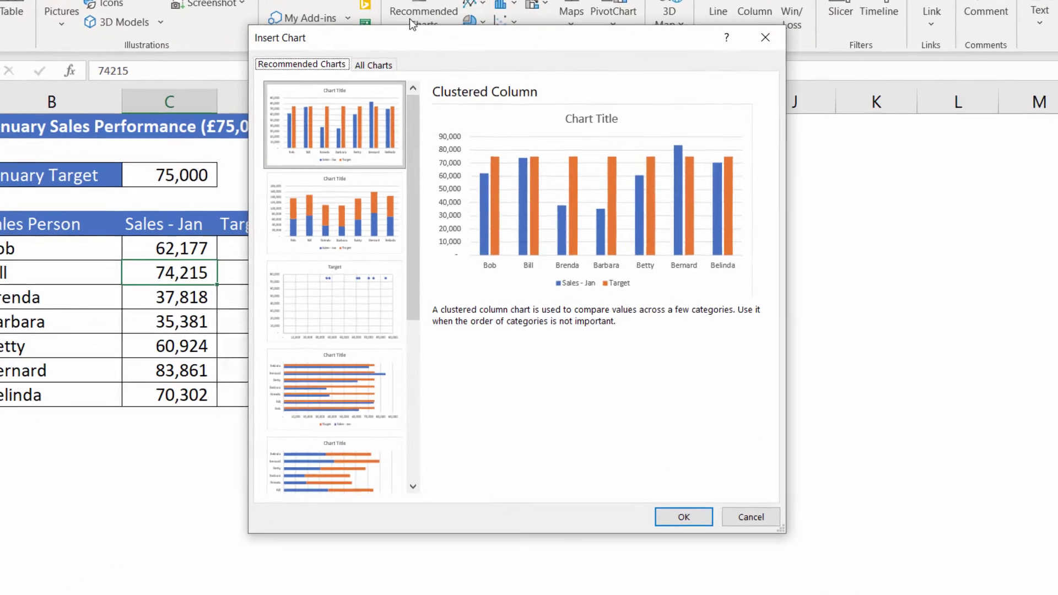
pyautogui.click(372, 65)
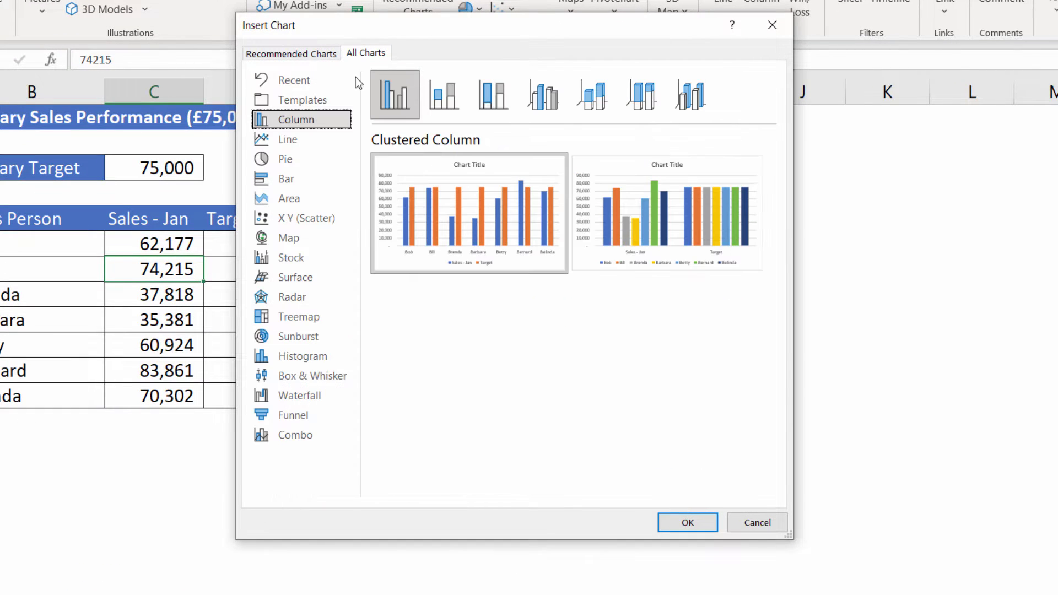
pyautogui.click(298, 441)
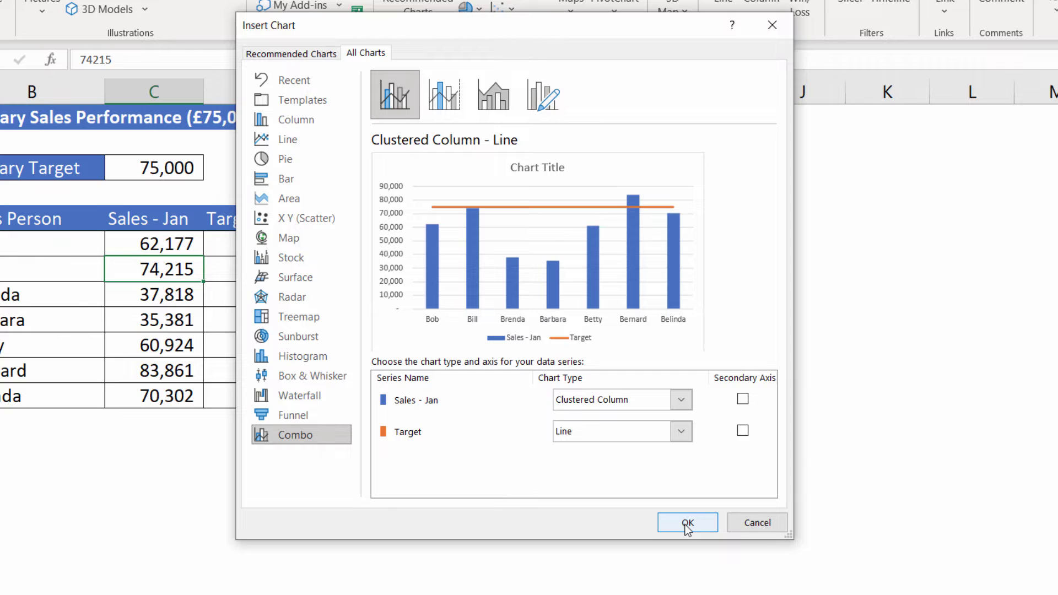
pyautogui.click(687, 523)
pyautogui.moveTo(435, 208); pyautogui.dragTo(654, 163)
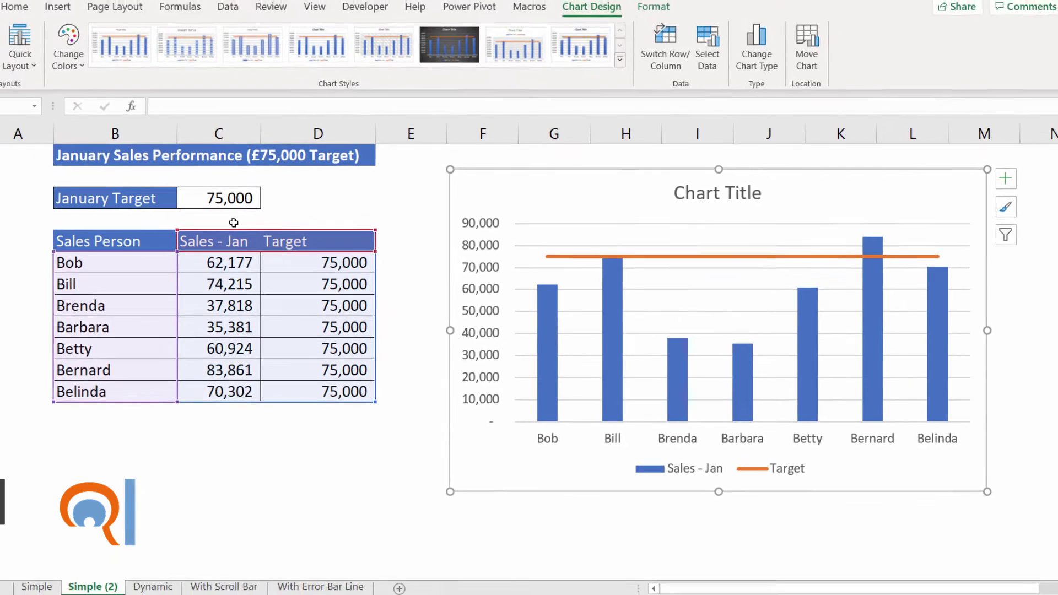
# - Set the January Target in cell C3 to 40000 and select the Target values in D6:D12
pyautogui.press('Escape')
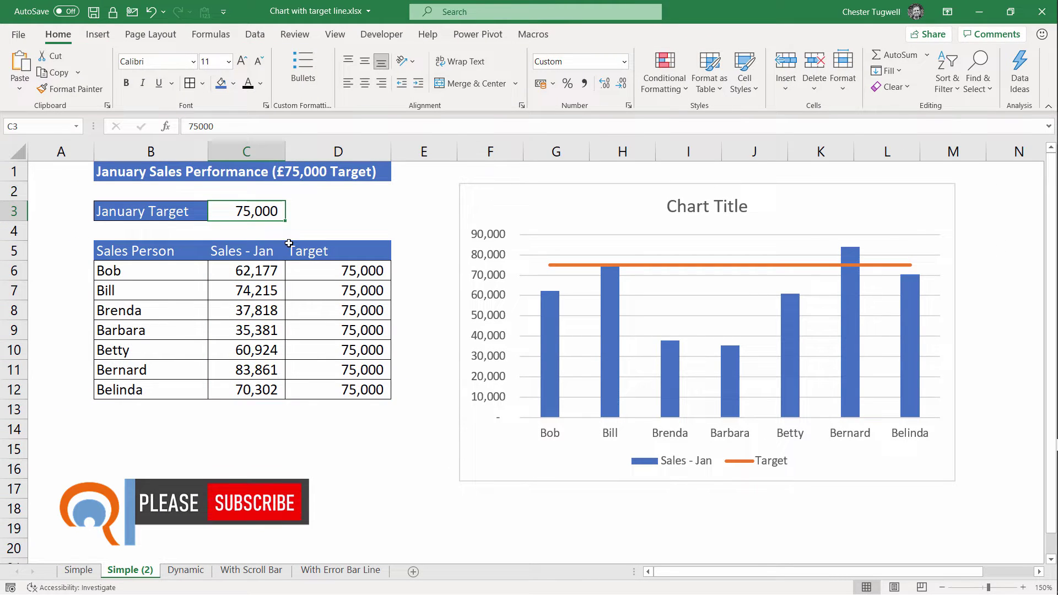
pyautogui.write('40000')
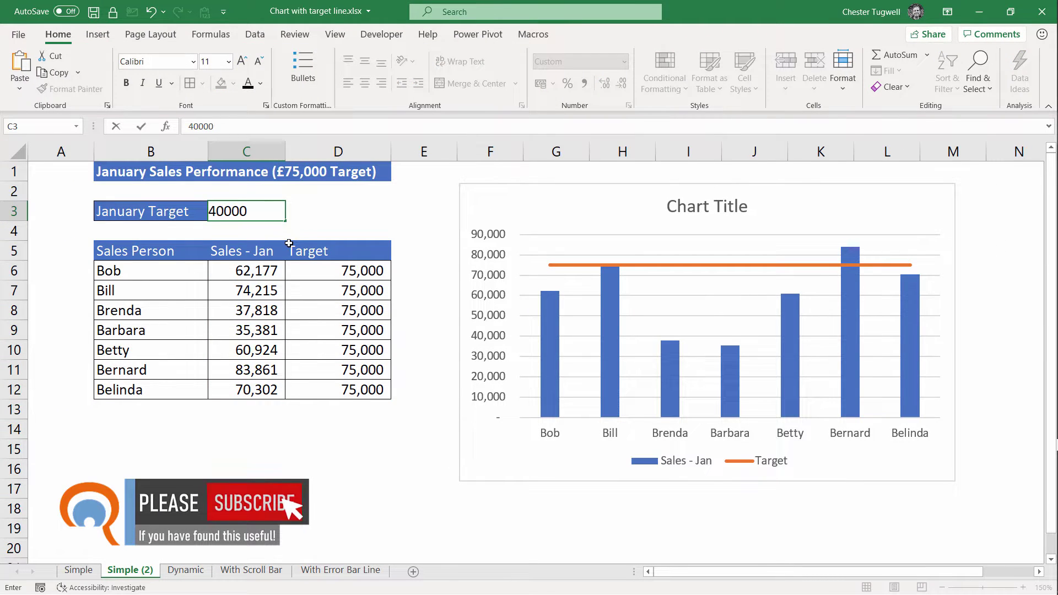
pyautogui.press('Return')
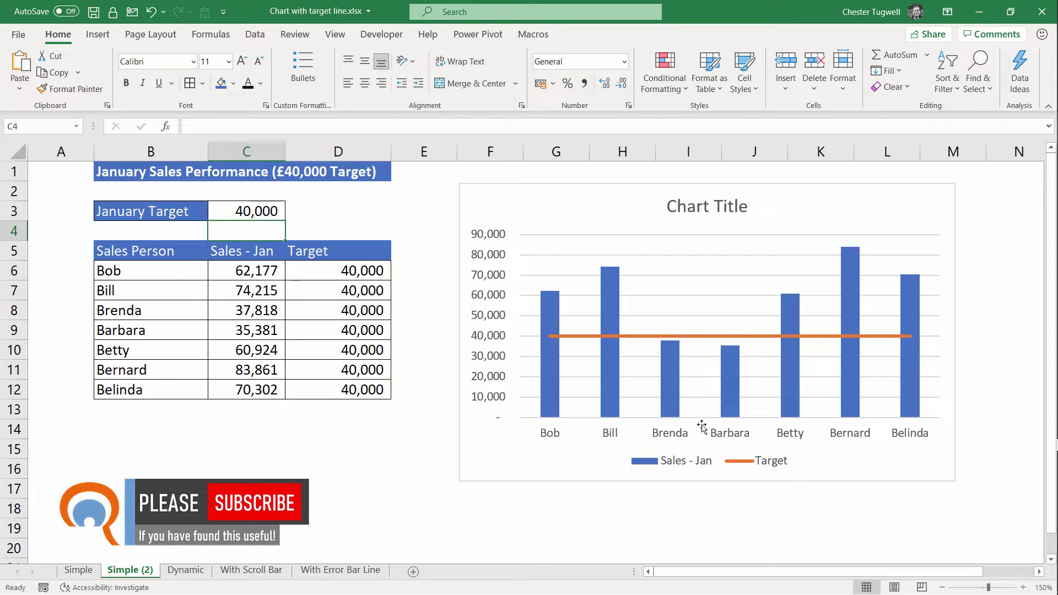
pyautogui.moveTo(359, 270); pyautogui.dragTo(355, 390)
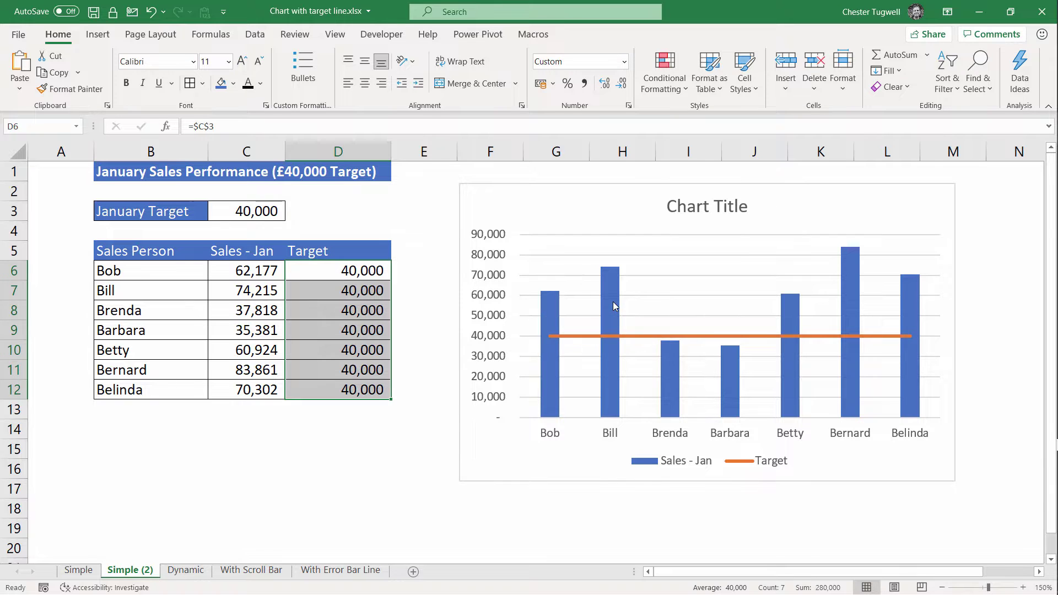
# - Fill the chart's Sales - Jan columns with the gold theme colour
pyautogui.click(611, 283)
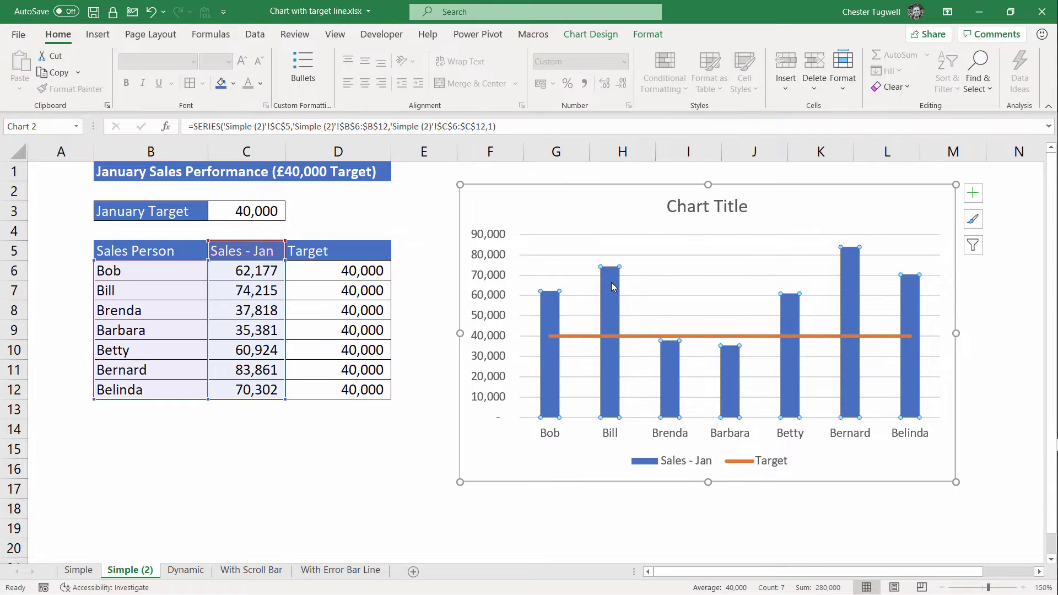
pyautogui.click(650, 40)
pyautogui.click(529, 55)
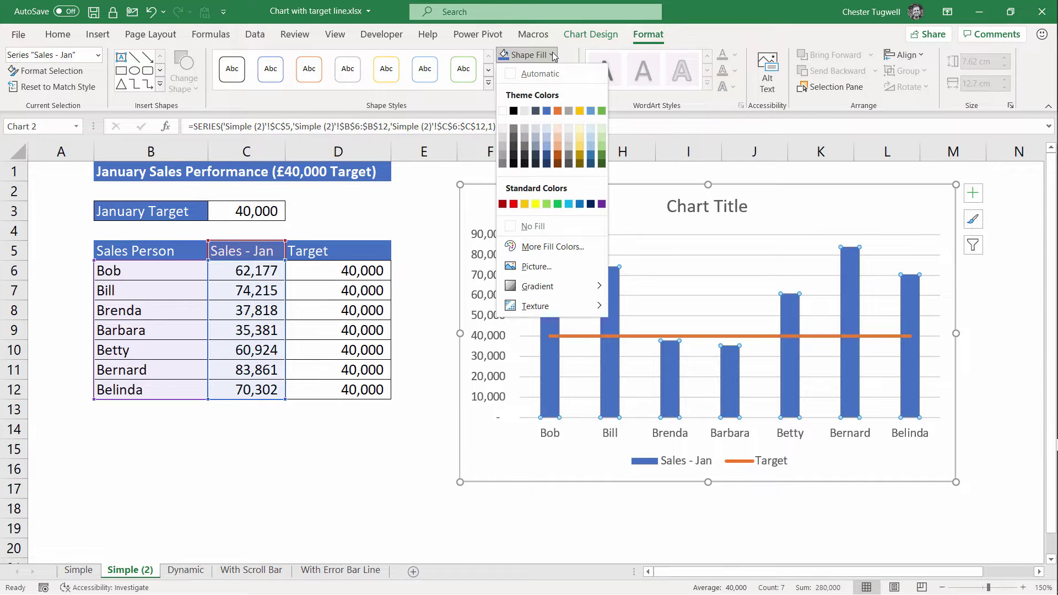
pyautogui.click(579, 111)
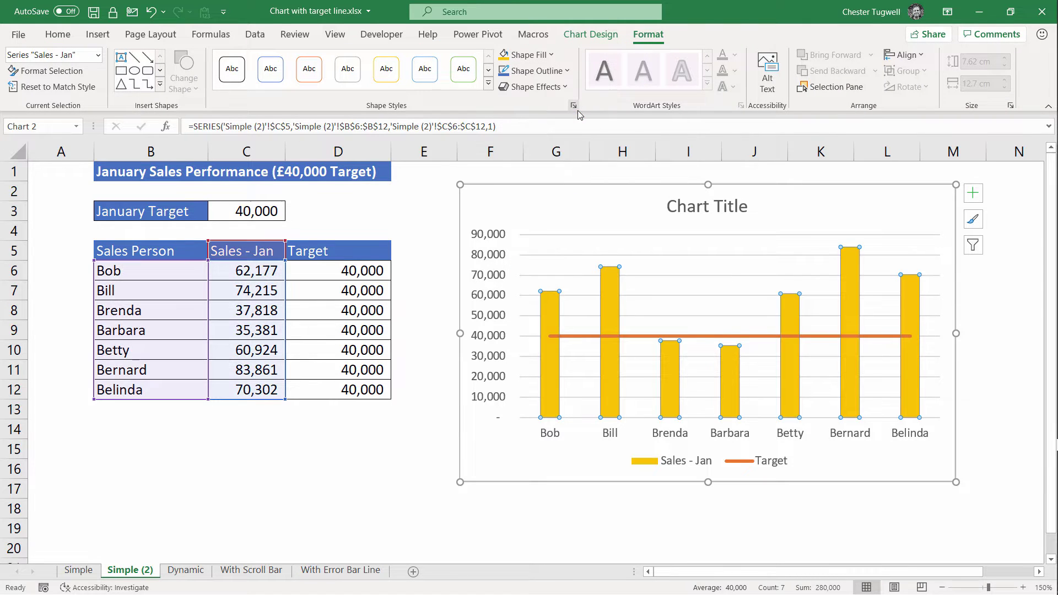
# - Set the outline of the chart's Target line to the green theme colour
pyautogui.click(634, 336)
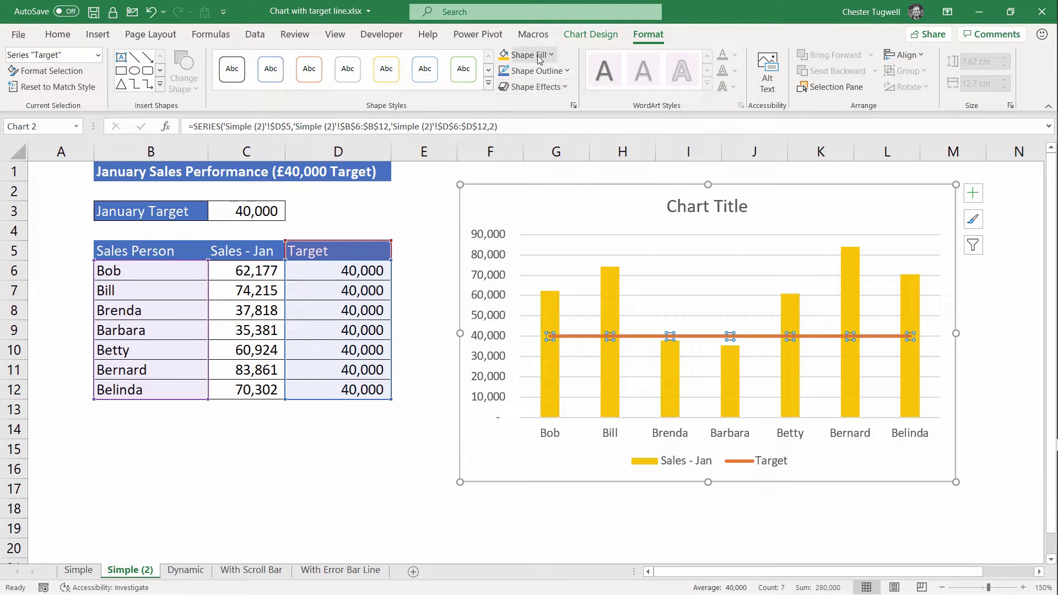
pyautogui.click(568, 71)
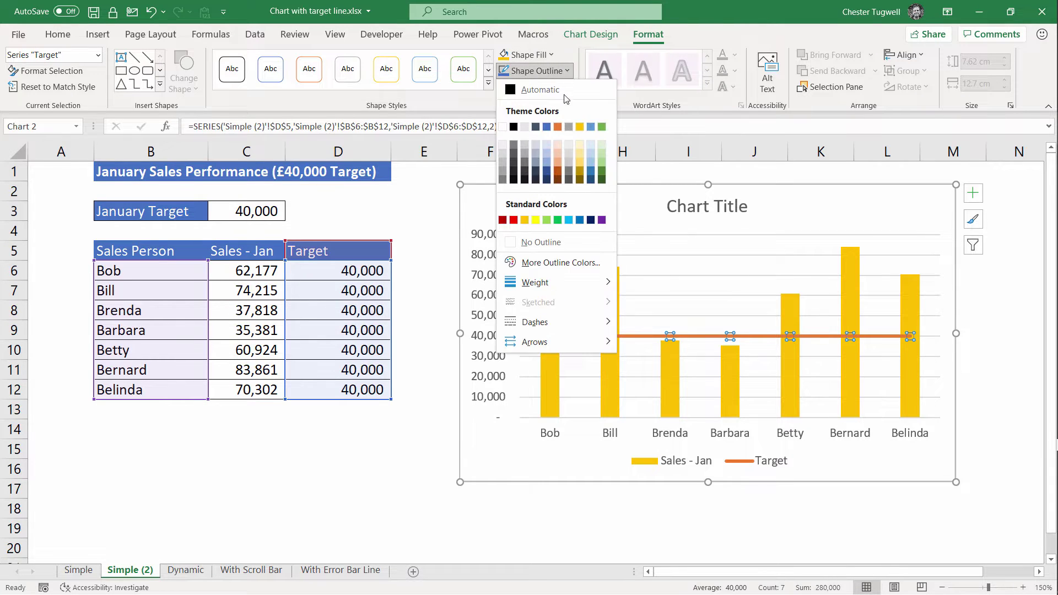
pyautogui.click(602, 127)
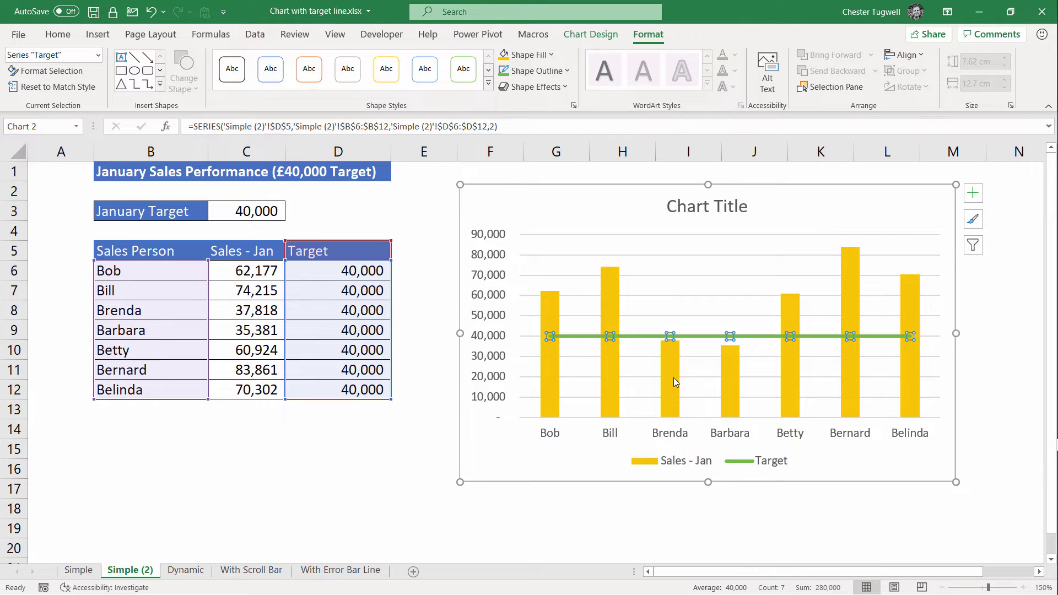
# - Reduce the gap width of the Sales - Jan columns to 86%
pyautogui.moveTo(672, 378)
pyautogui.moveTo(605, 375)
pyautogui.rightClick(609, 364)
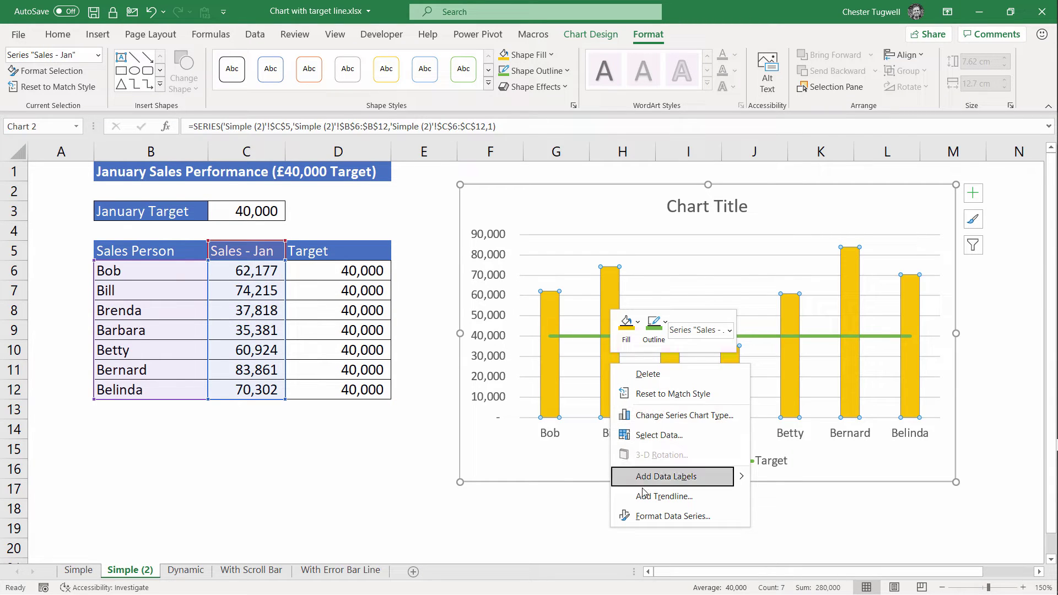
pyautogui.click(647, 516)
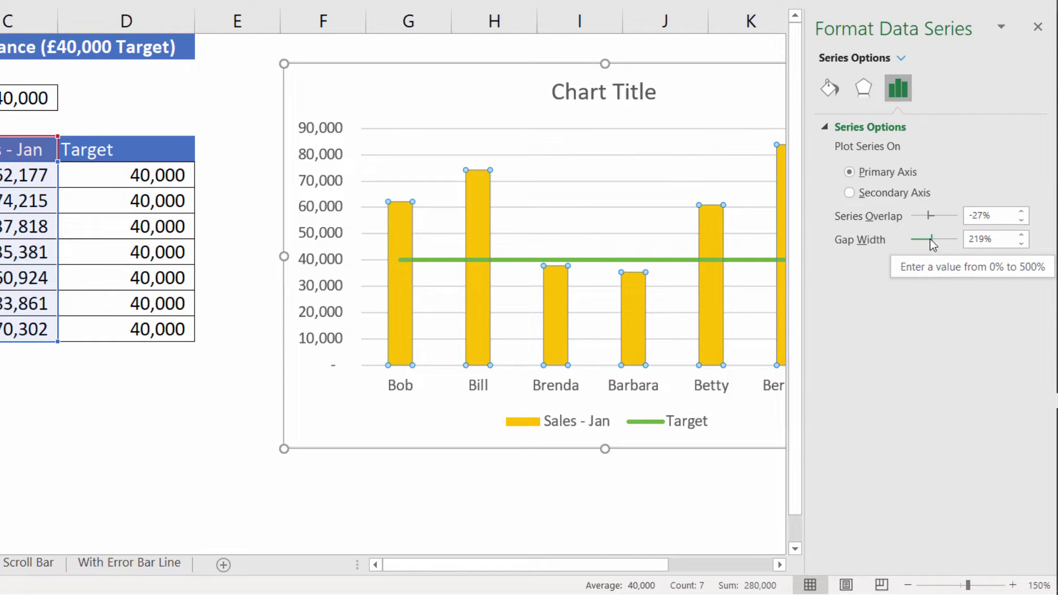
pyautogui.moveTo(931, 244); pyautogui.dragTo(919, 245)
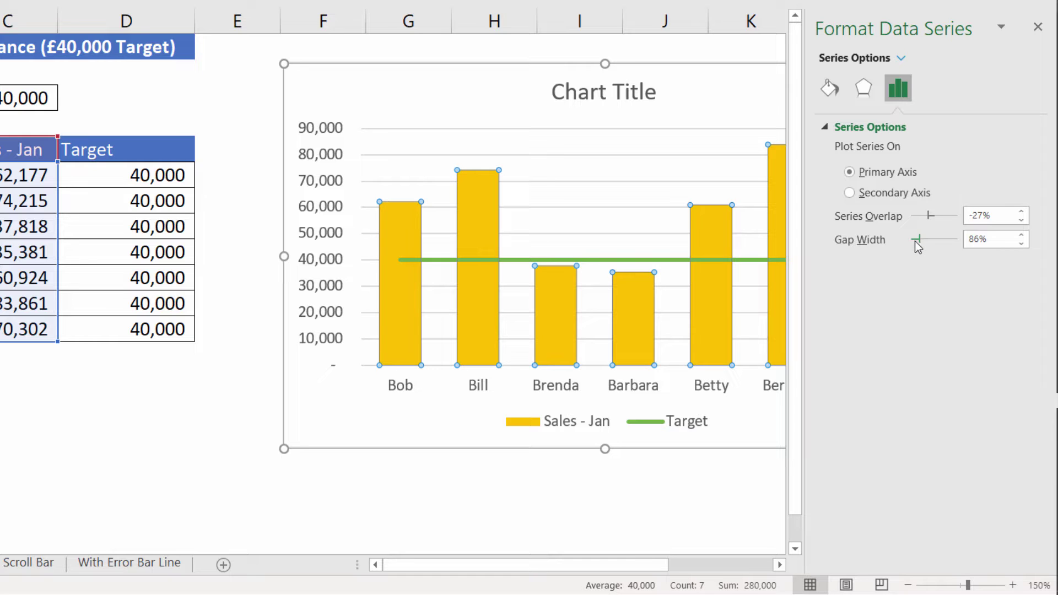
pyautogui.click(1038, 26)
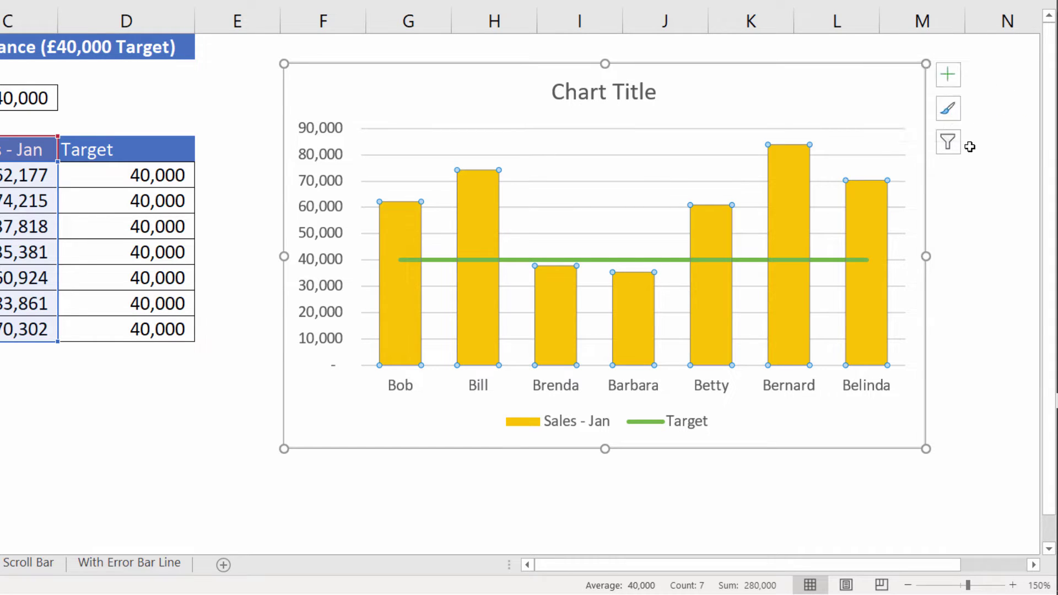
# - Remove the chart's gridlines and show data labels on the Sales - Jan columns
pyautogui.click(948, 75)
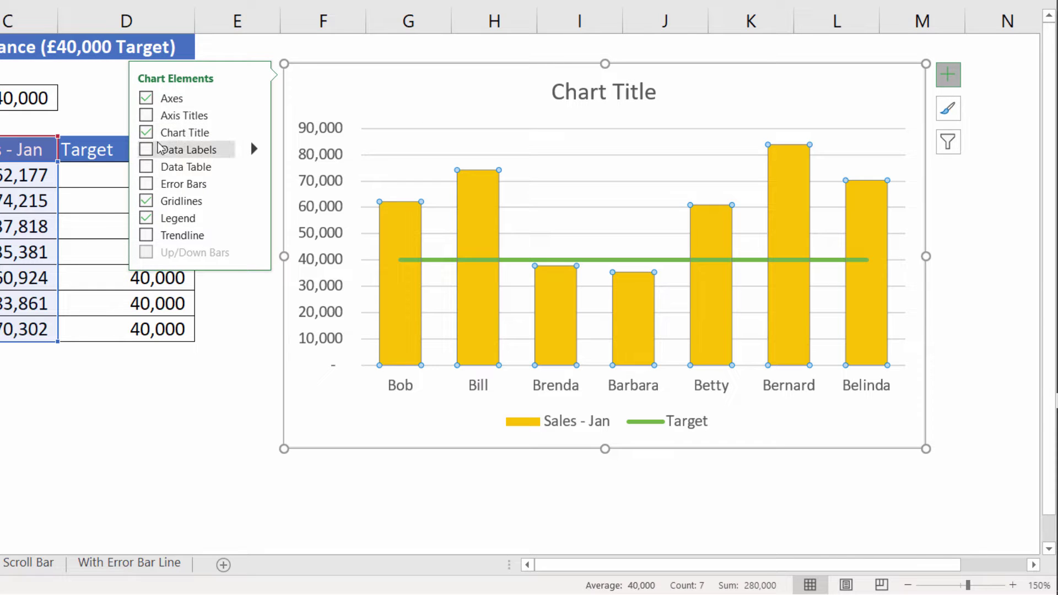
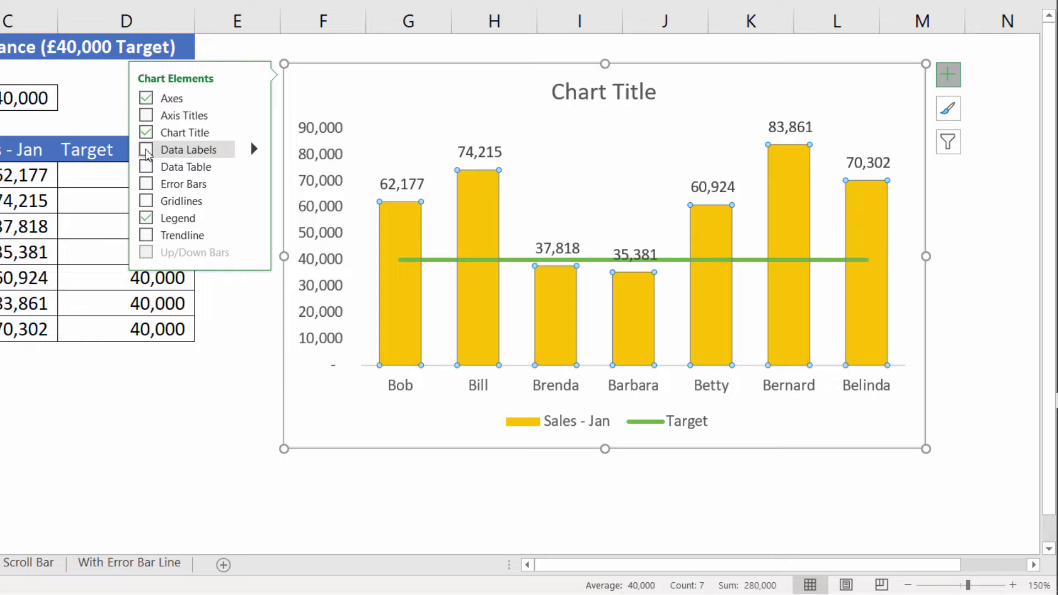
pyautogui.click(147, 151)
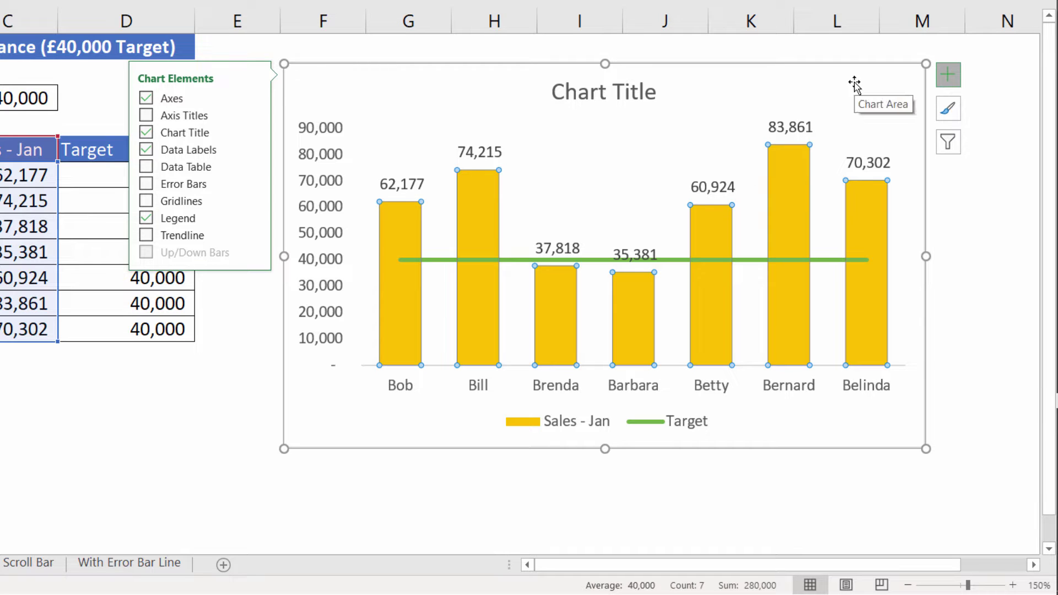
# - Try reapplying data labels with the whole chart selected, including the Target line, and undo it
pyautogui.click(411, 94)
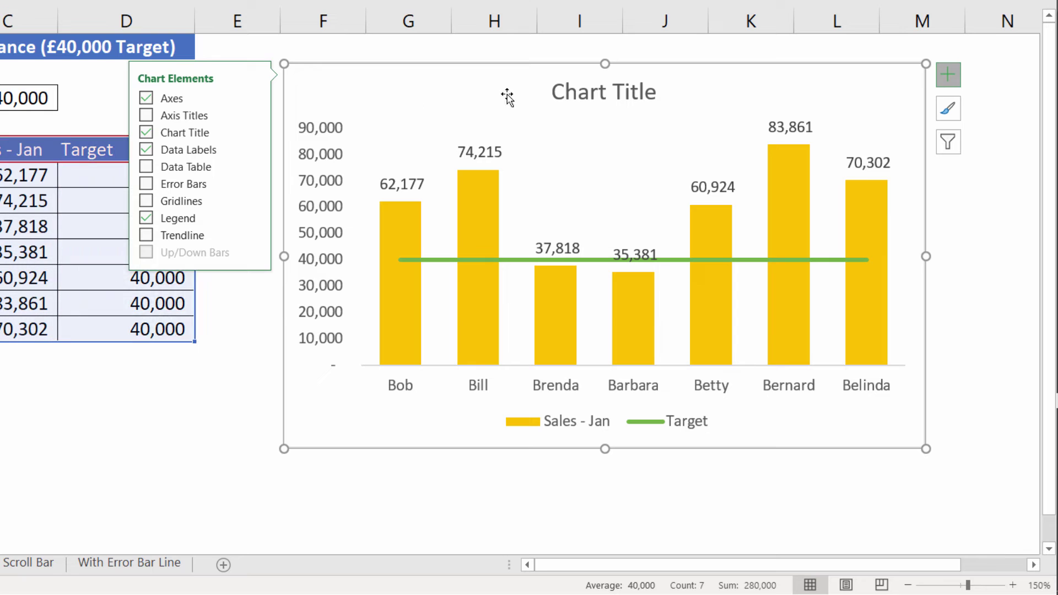
pyautogui.click(956, 75)
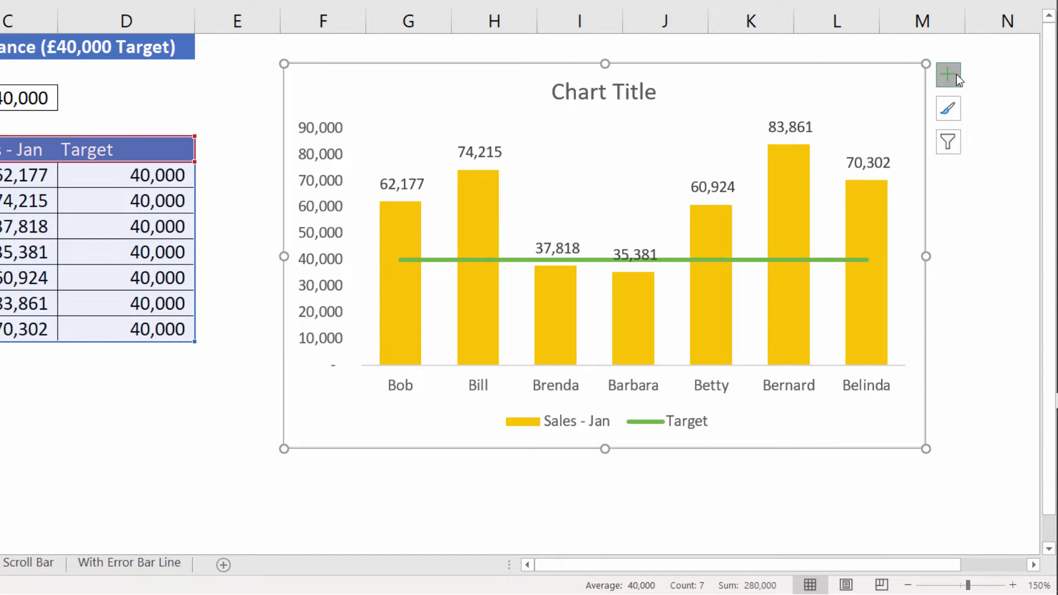
pyautogui.click(957, 76)
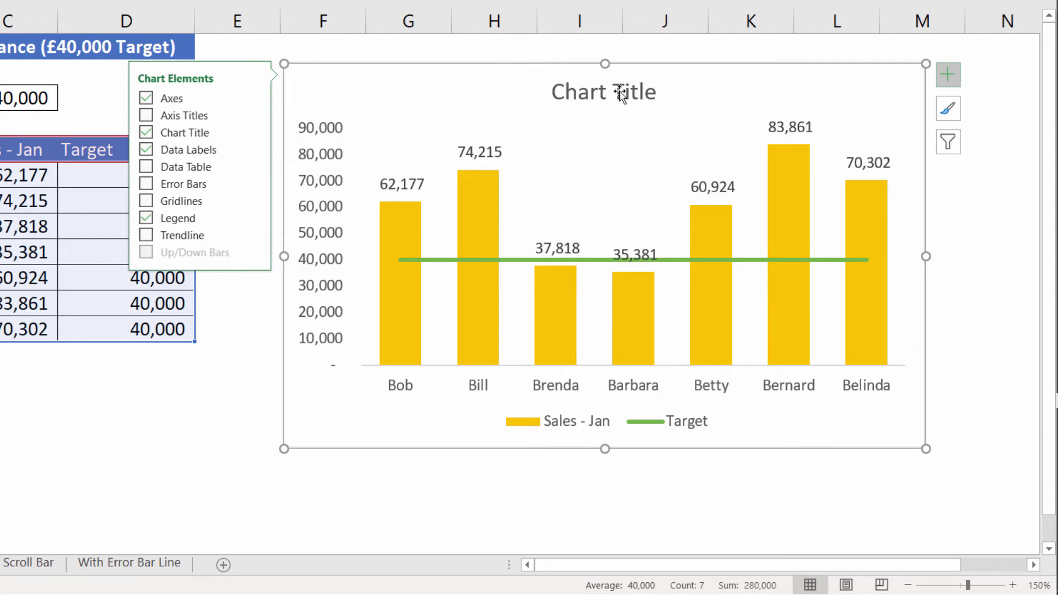
pyautogui.click(149, 153)
pyautogui.click(148, 153)
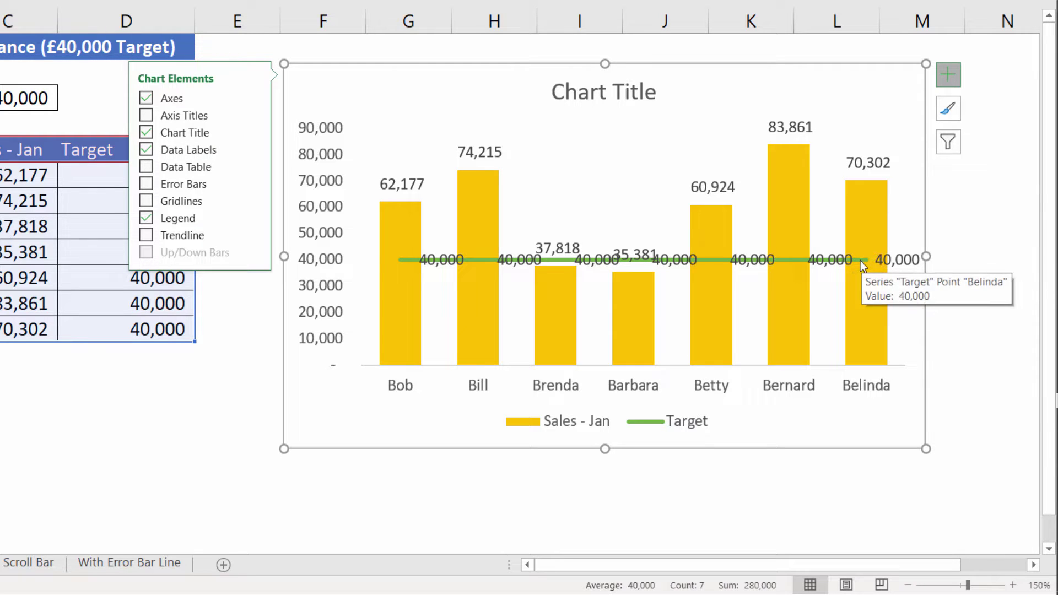
pyautogui.hotkey('ctrl', 'z')
# - Add data labels to the Sales - Jan columns only and hide the primary vertical axis
pyautogui.click(486, 228)
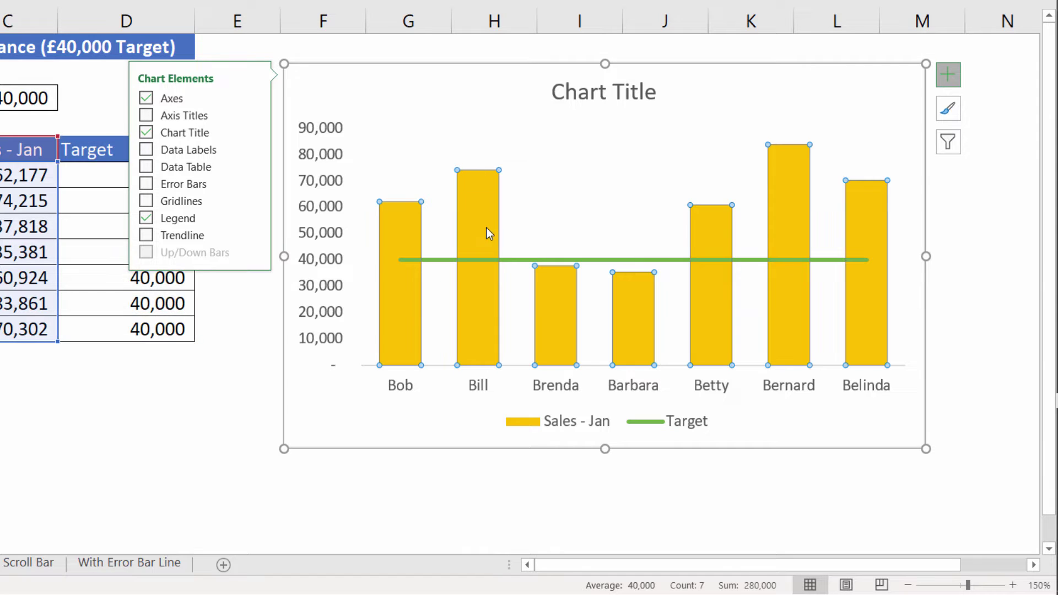
pyautogui.click(148, 150)
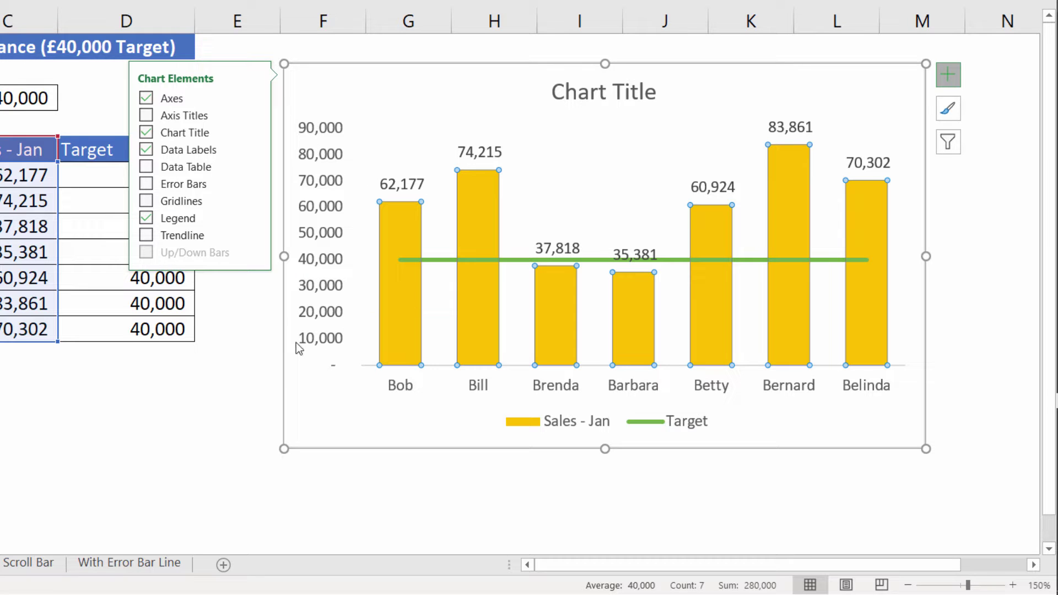
pyautogui.click(255, 97)
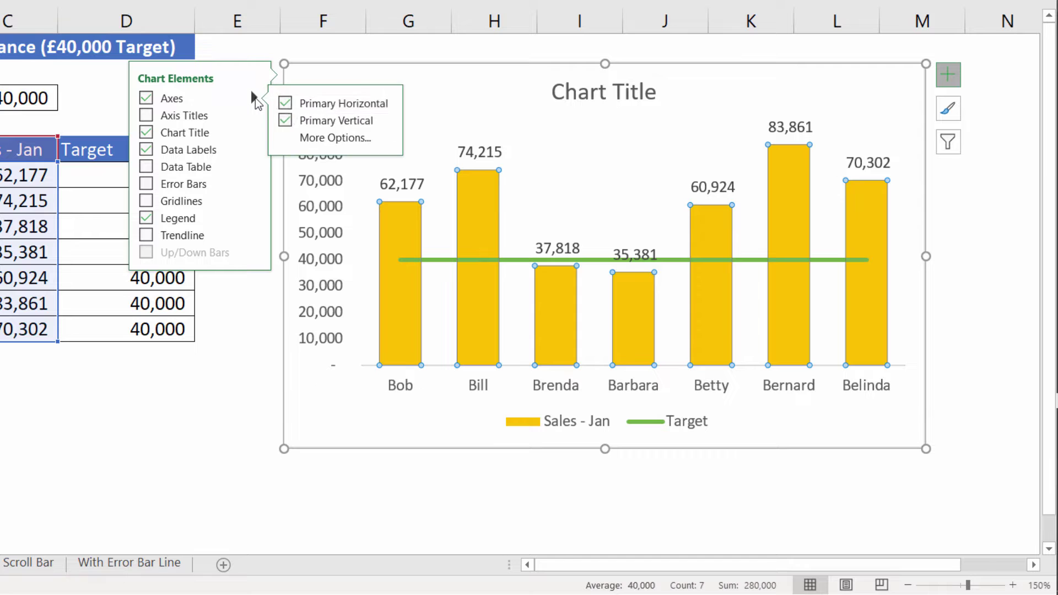
pyautogui.click(285, 121)
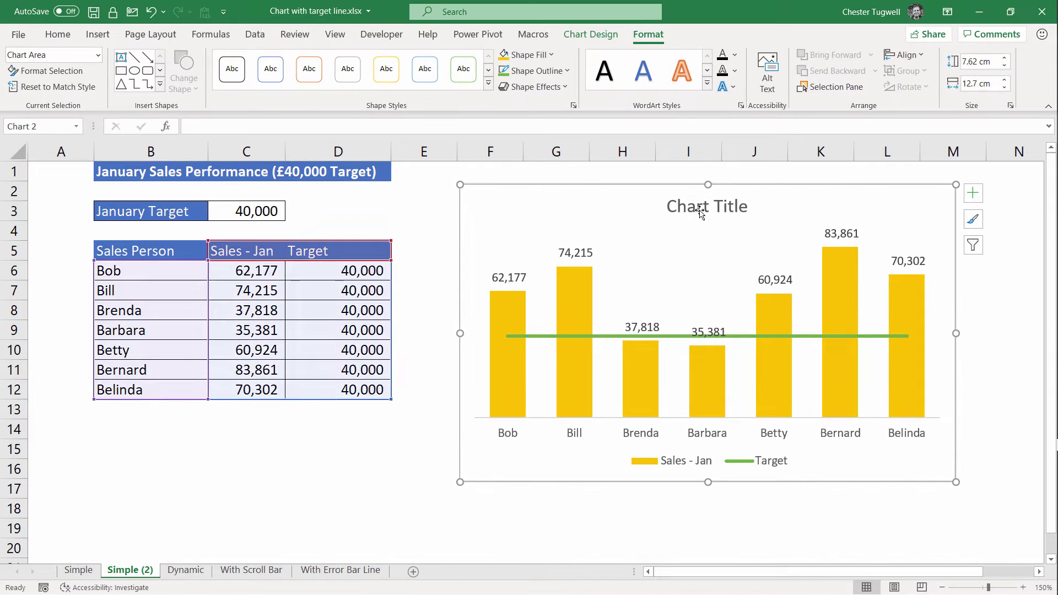
# - Link the chart title to the heading in cell B1 of the Simple (2) sheet
pyautogui.click(698, 208)
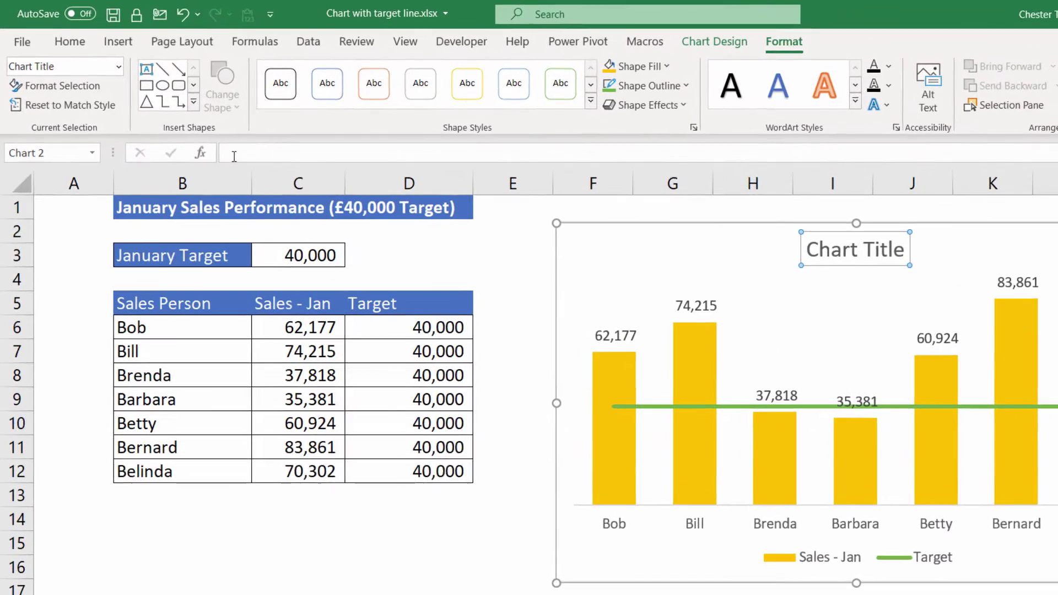
pyautogui.click(193, 128)
pyautogui.write('=')
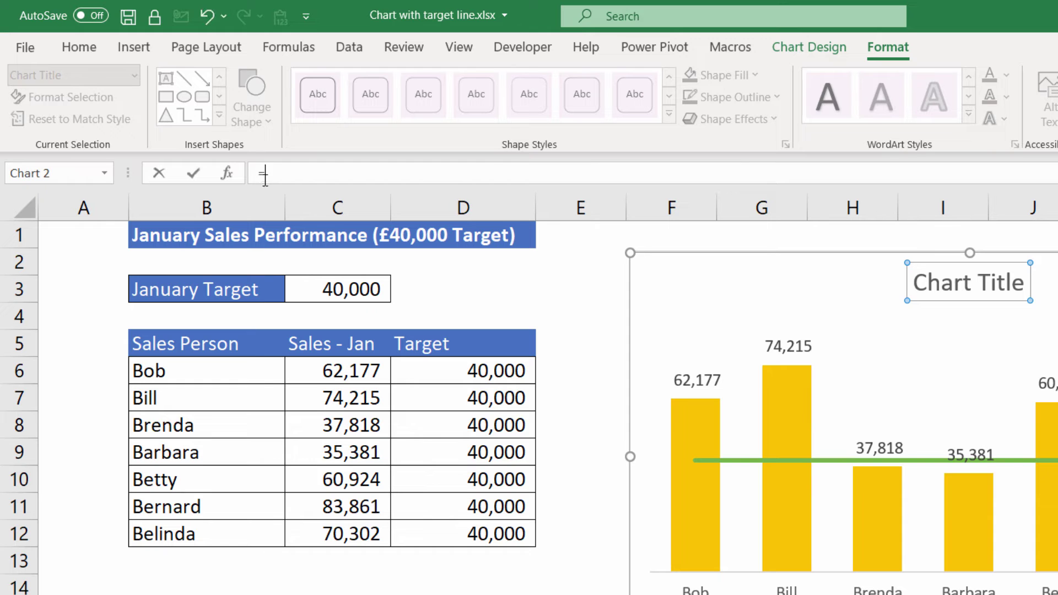
pyautogui.click(176, 237)
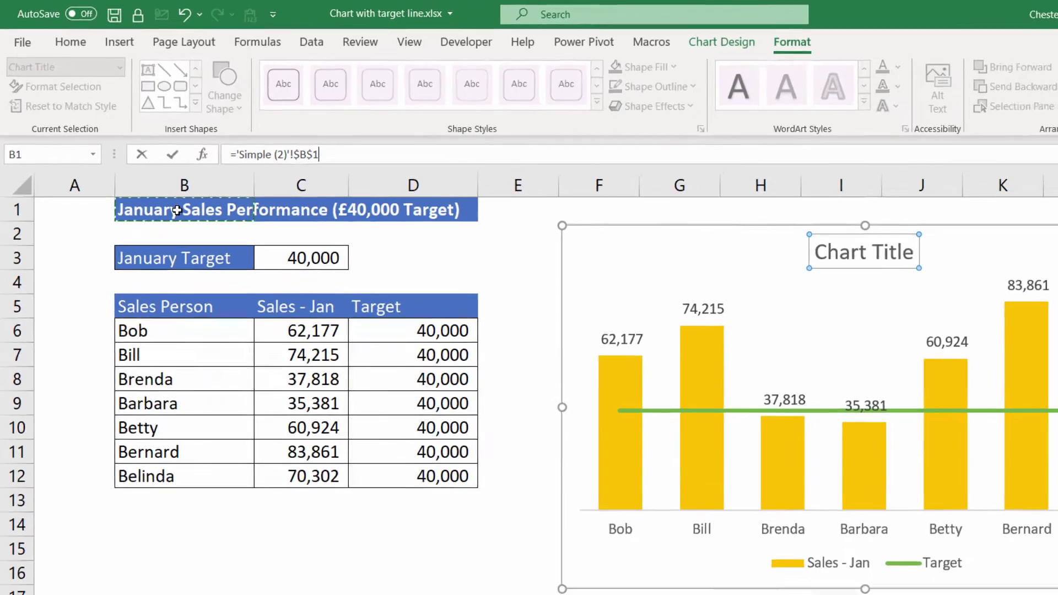
pyautogui.press('Return')
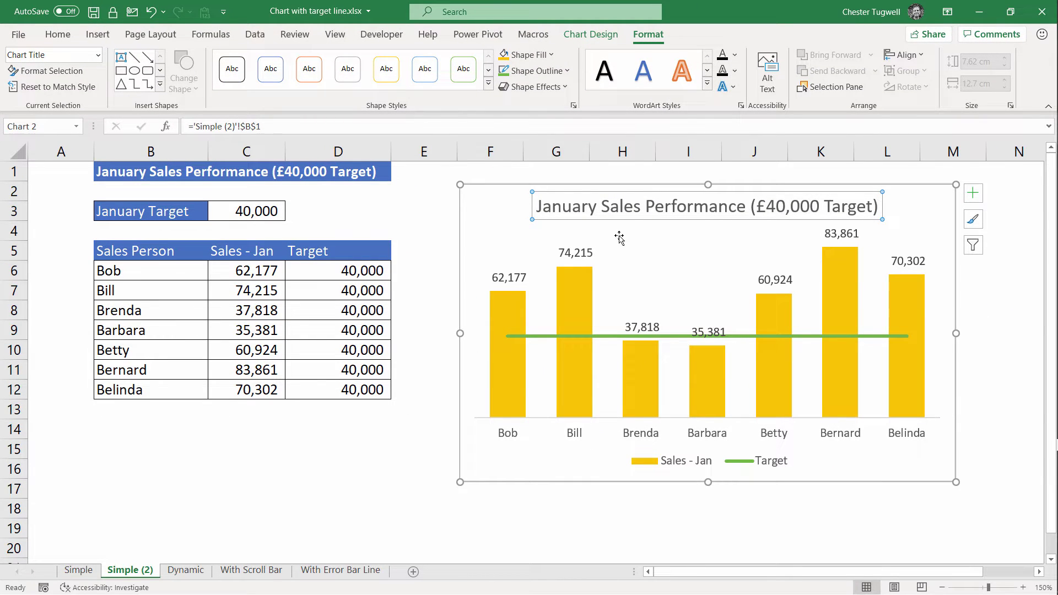
# - Set the January Target in cell C3 to 80000
pyautogui.click(250, 217)
pyautogui.press('F2')
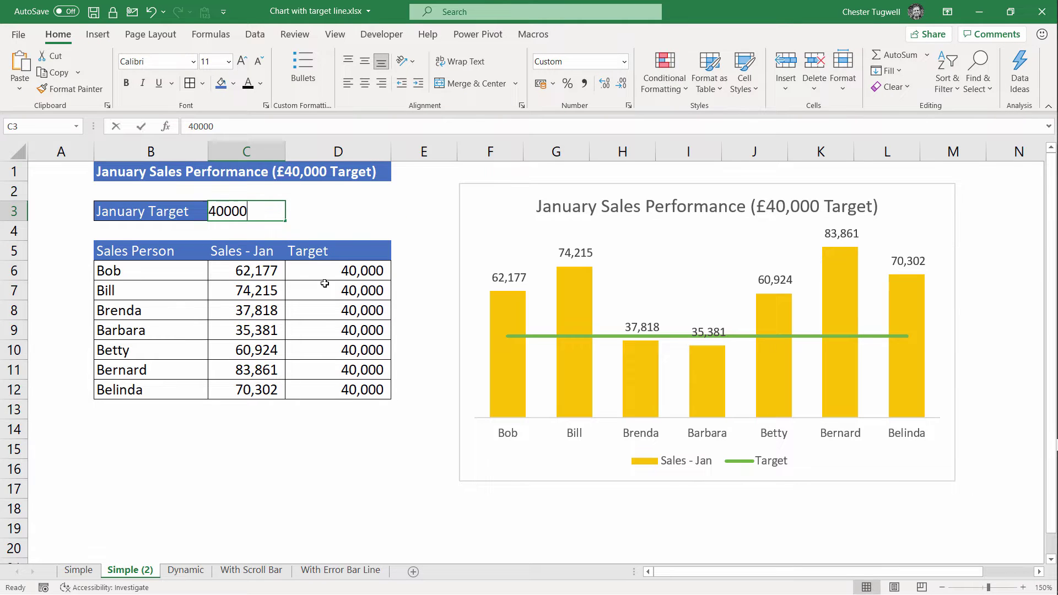
pyautogui.press('BackSpace')
pyautogui.press('BackSpace')
pyautogui.press('BackSpace')
pyautogui.press('BackSpace')
pyautogui.press('BackSpace')
pyautogui.write('8000')
pyautogui.press('Return')
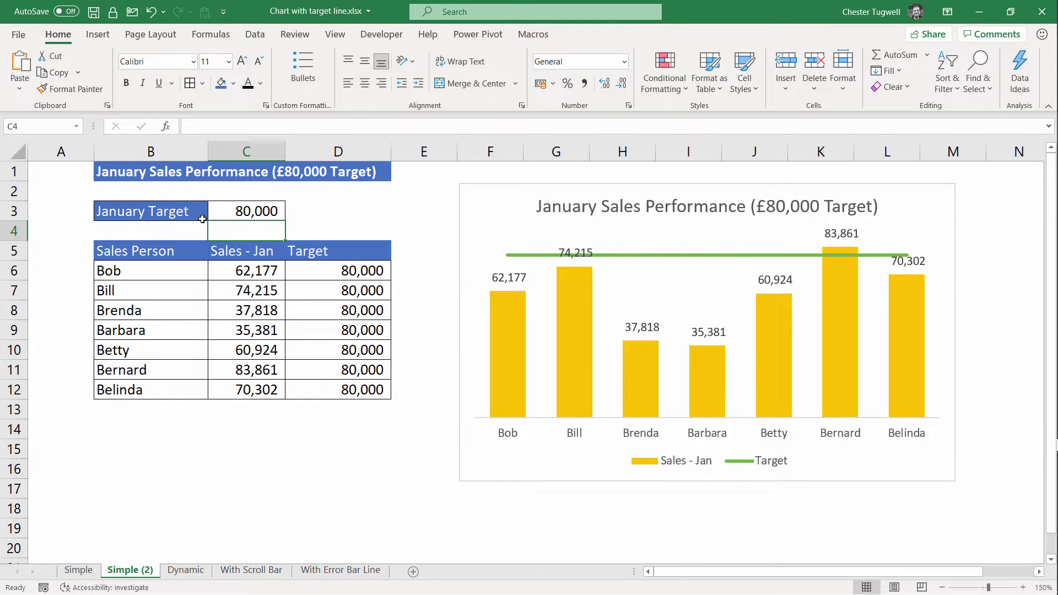
# - Examine how the heading formula in cell B1 joins its text with the formatted target value from C3
pyautogui.click(142, 171)
pyautogui.click(212, 127)
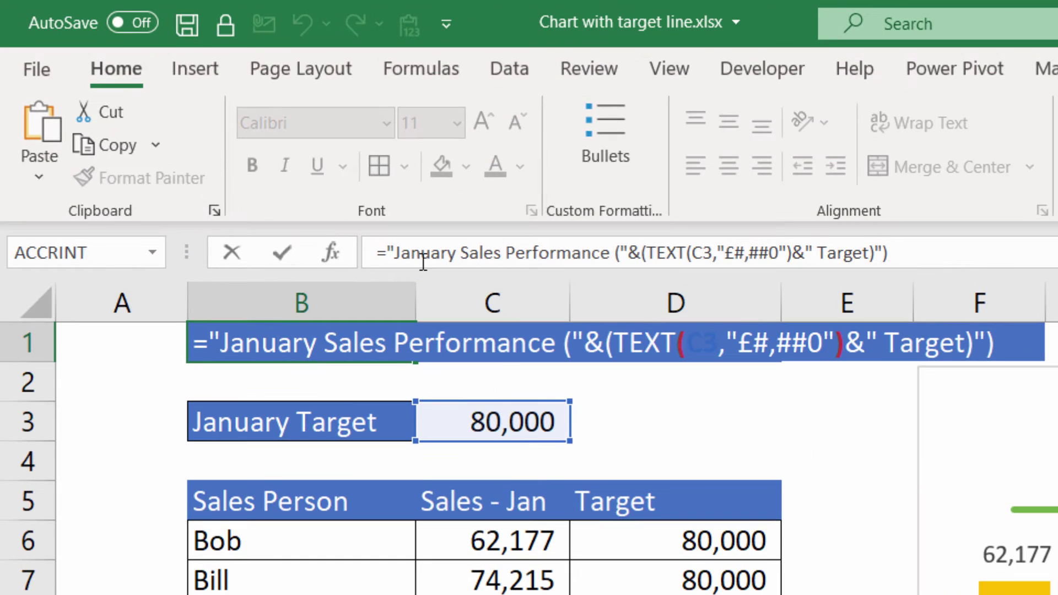
pyautogui.moveTo(386, 253); pyautogui.dragTo(630, 248)
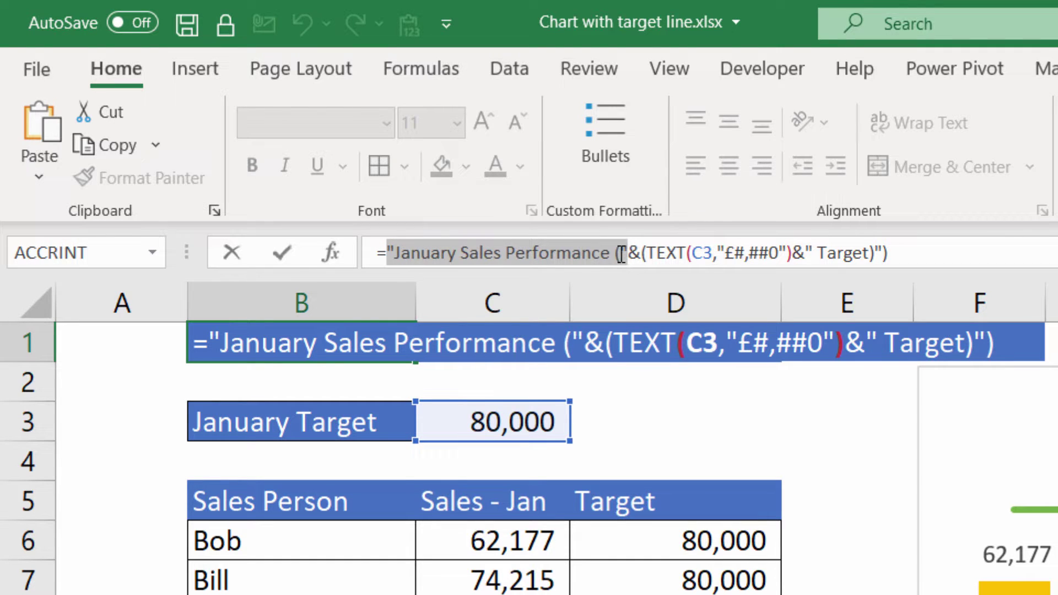
pyautogui.moveTo(627, 253); pyautogui.dragTo(390, 249)
pyautogui.moveTo(627, 252); pyautogui.dragTo(641, 253)
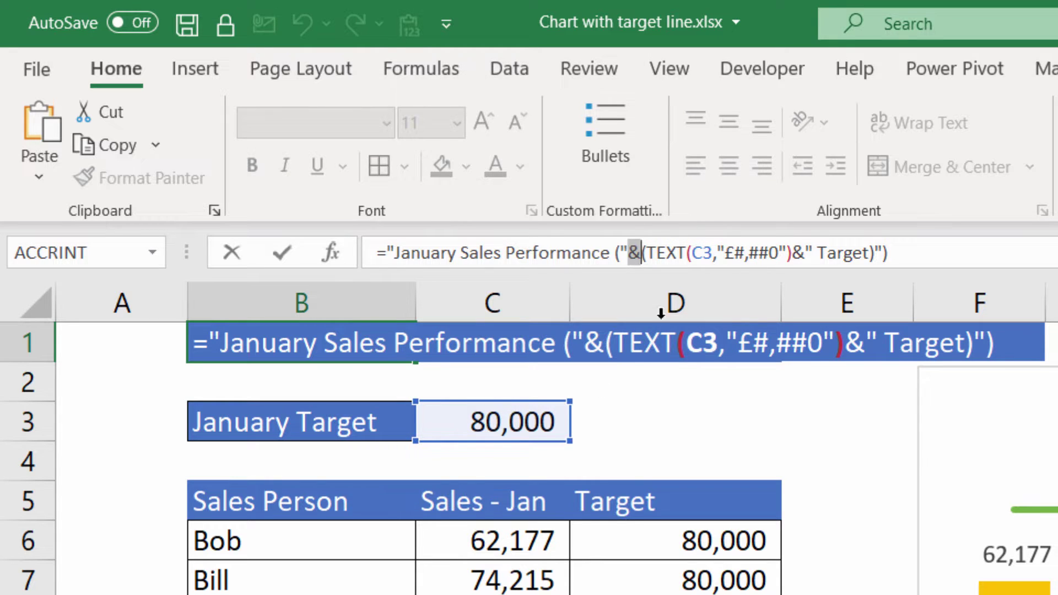
pyautogui.moveTo(645, 252); pyautogui.dragTo(794, 252)
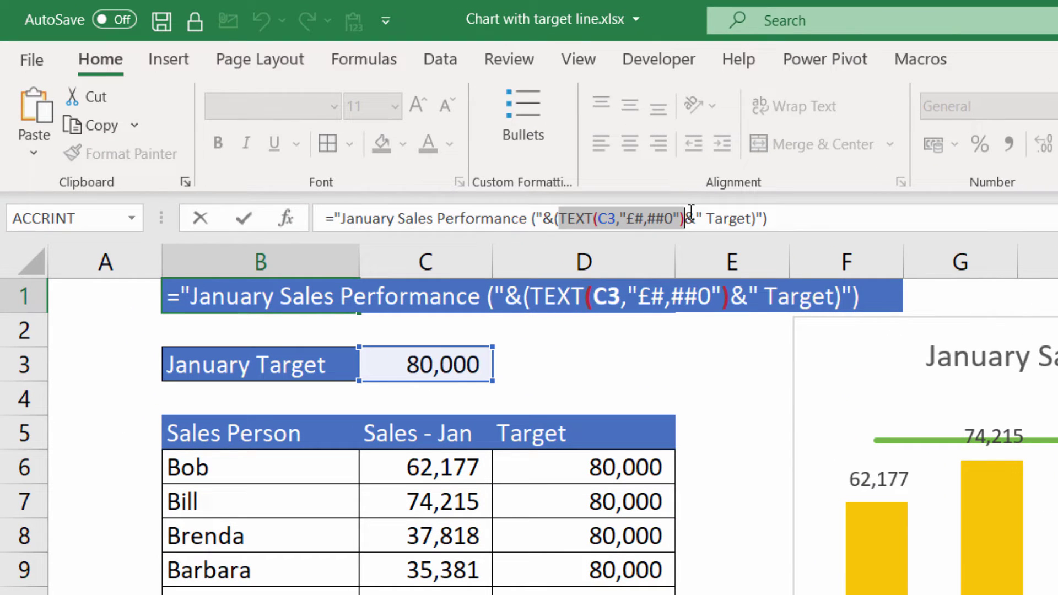
pyautogui.moveTo(696, 219); pyautogui.dragTo(684, 219)
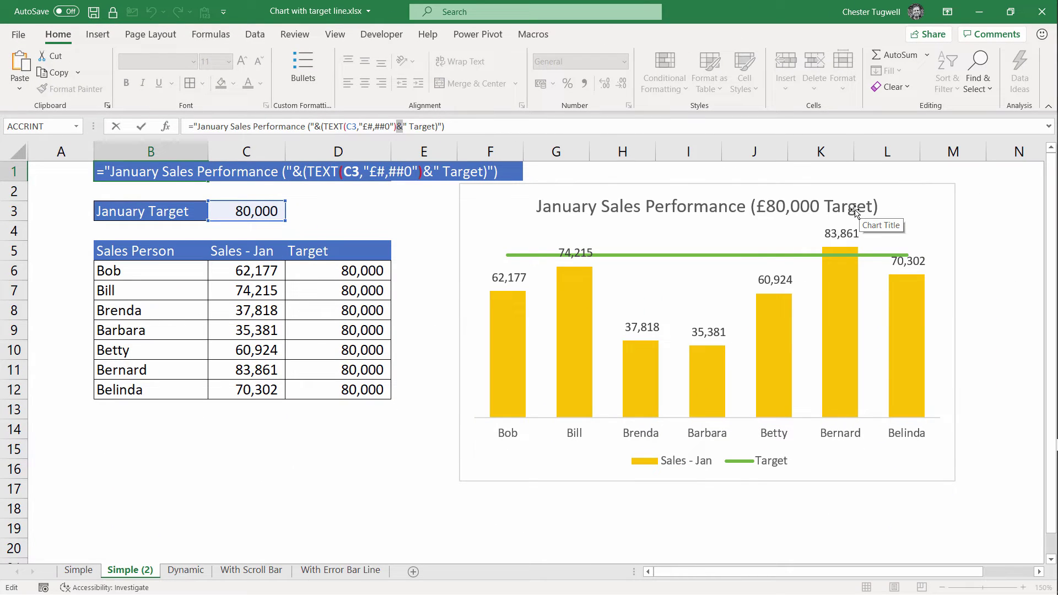
pyautogui.press('Return')
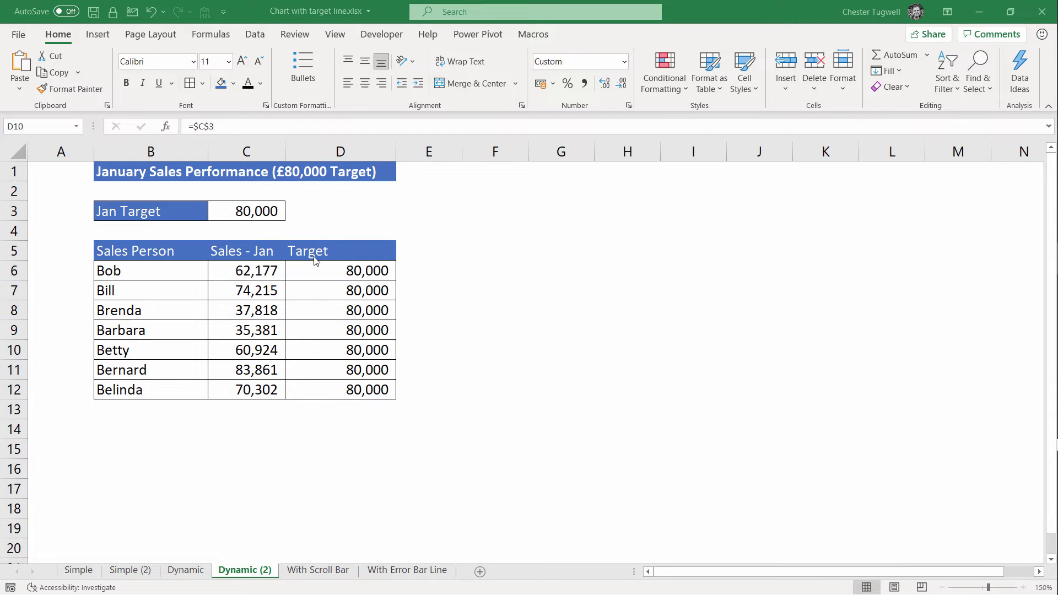
# - Insert a column before Target on the Dynamic (2) sheet and enter the header "Met Target?" in D5
pyautogui.click(346, 154)
pyautogui.rightClick(350, 154)
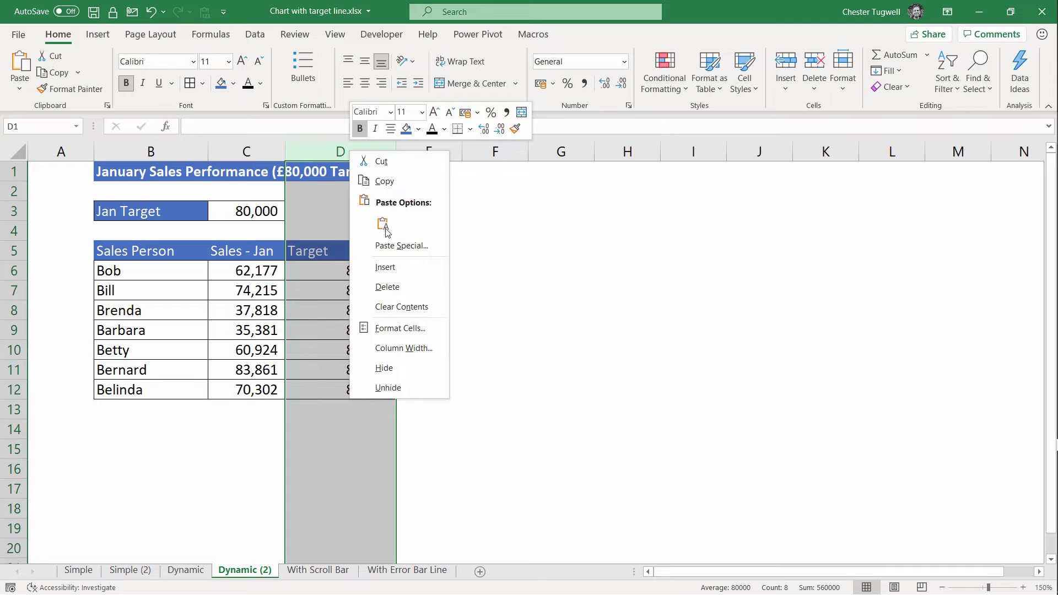
pyautogui.click(385, 266)
pyautogui.click(338, 255)
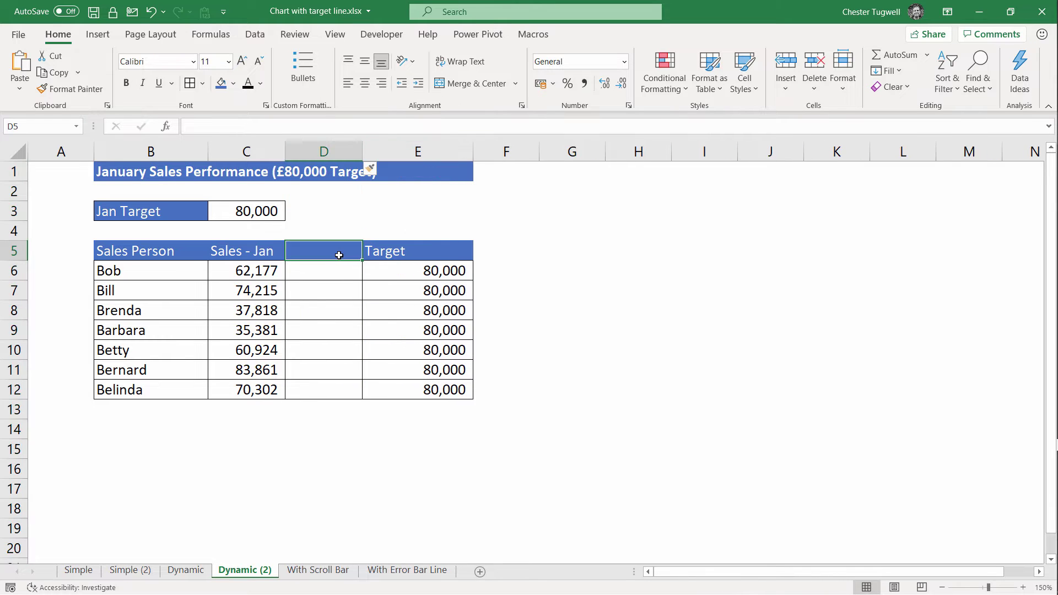
pyautogui.write('Met')
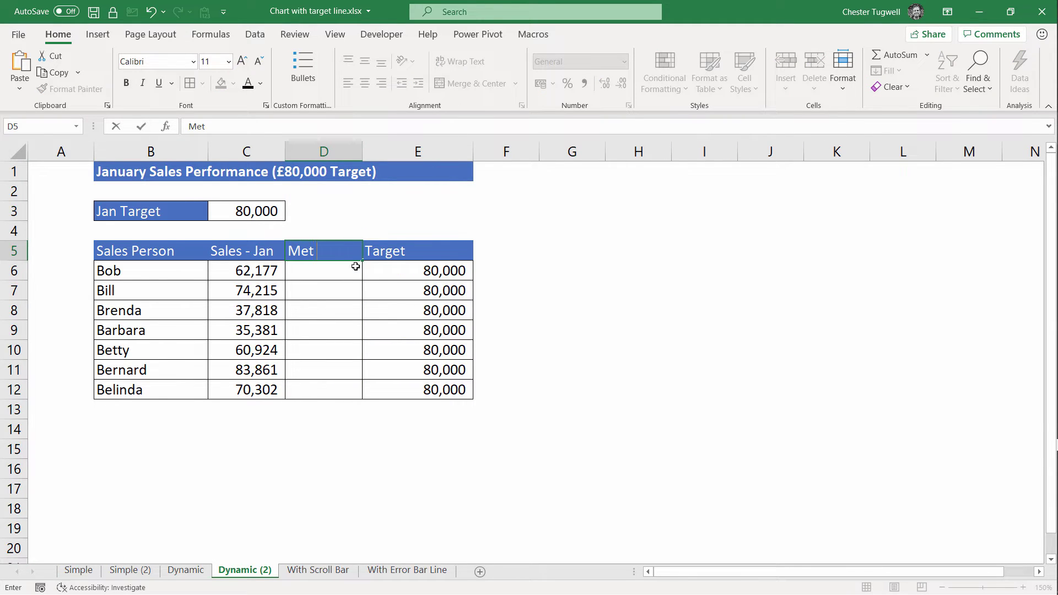
pyautogui.write(' Target?')
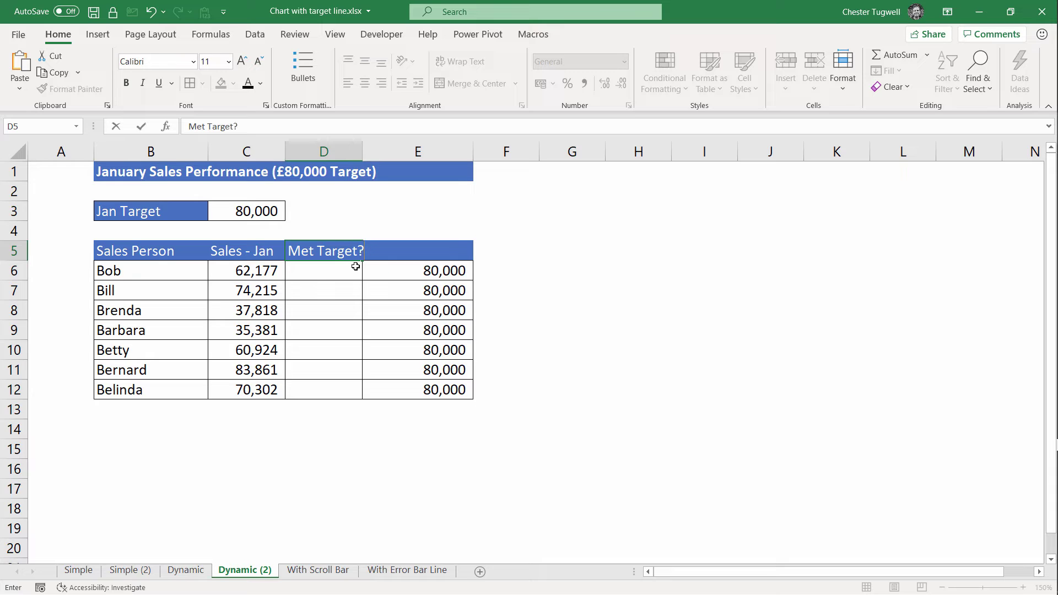
pyautogui.press('Return')
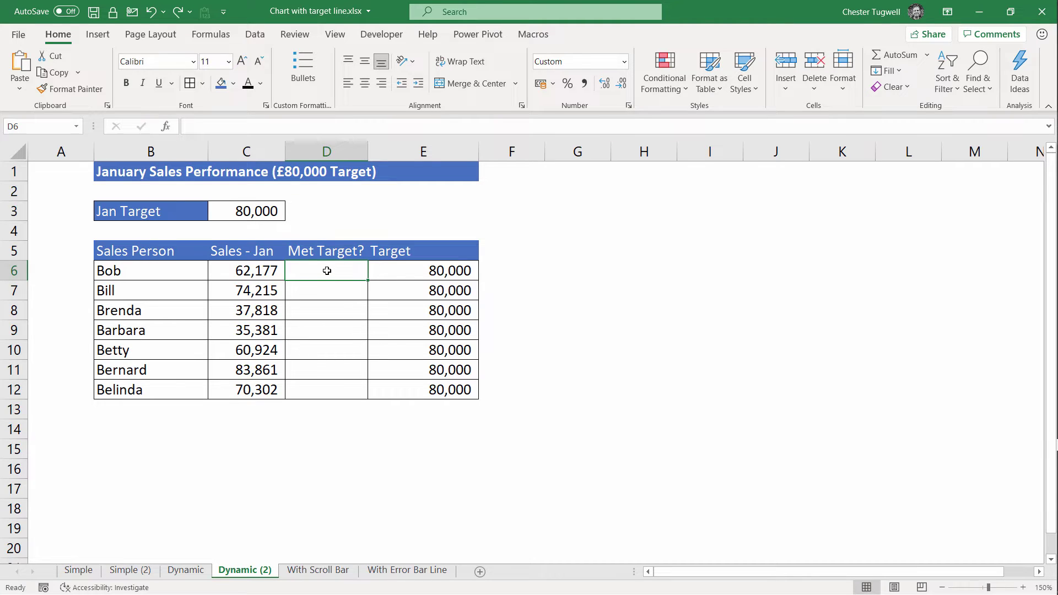
# - Enter the formula =IF(C6>=$C$3,C6,NA()) in cell D6 and fill it down the Met Target? column to D12
pyautogui.write('=if(')
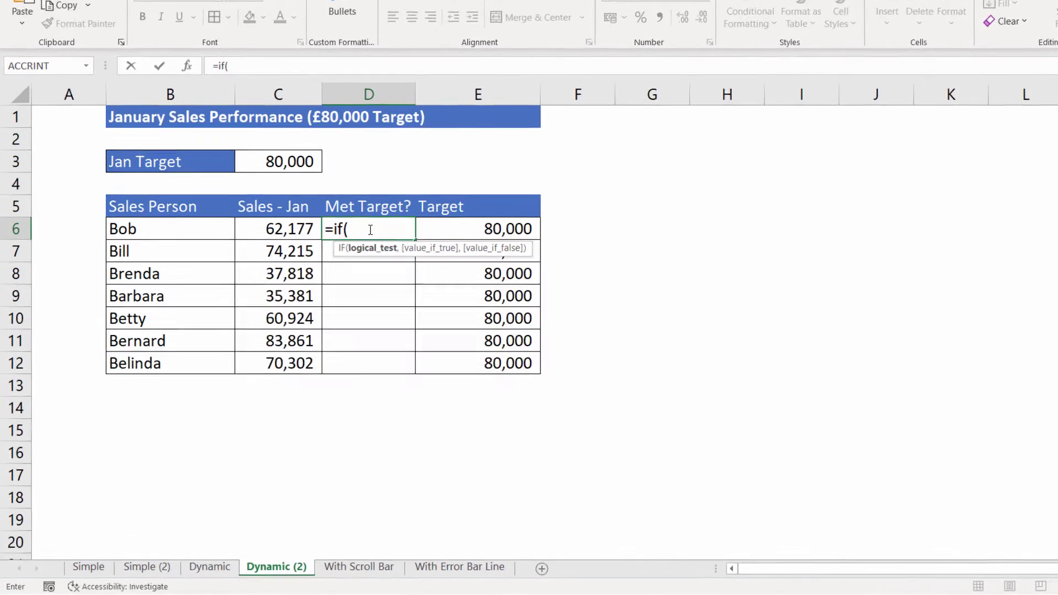
pyautogui.click(295, 223)
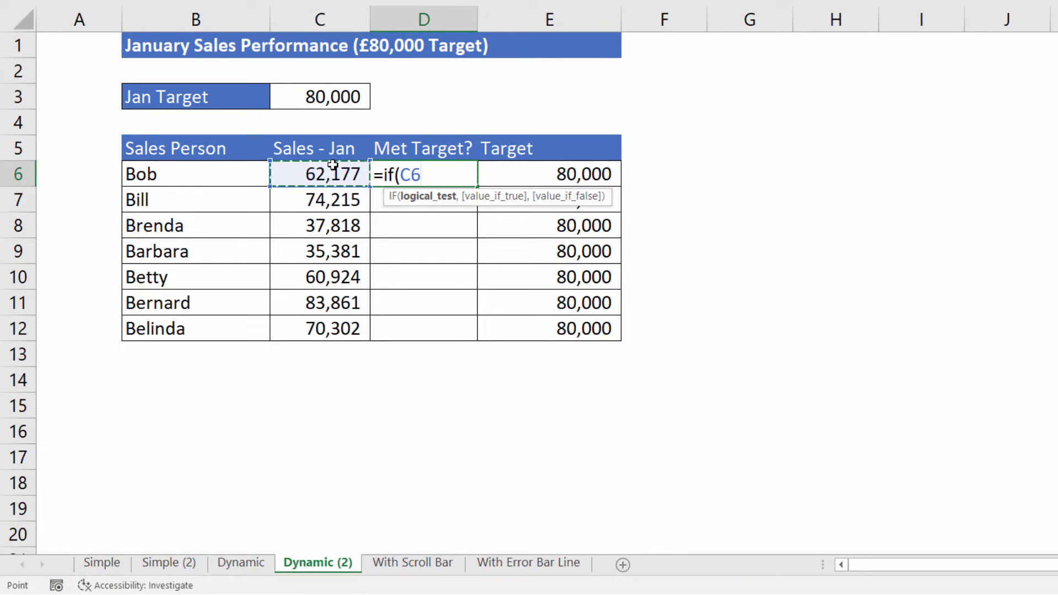
pyautogui.write('>=')
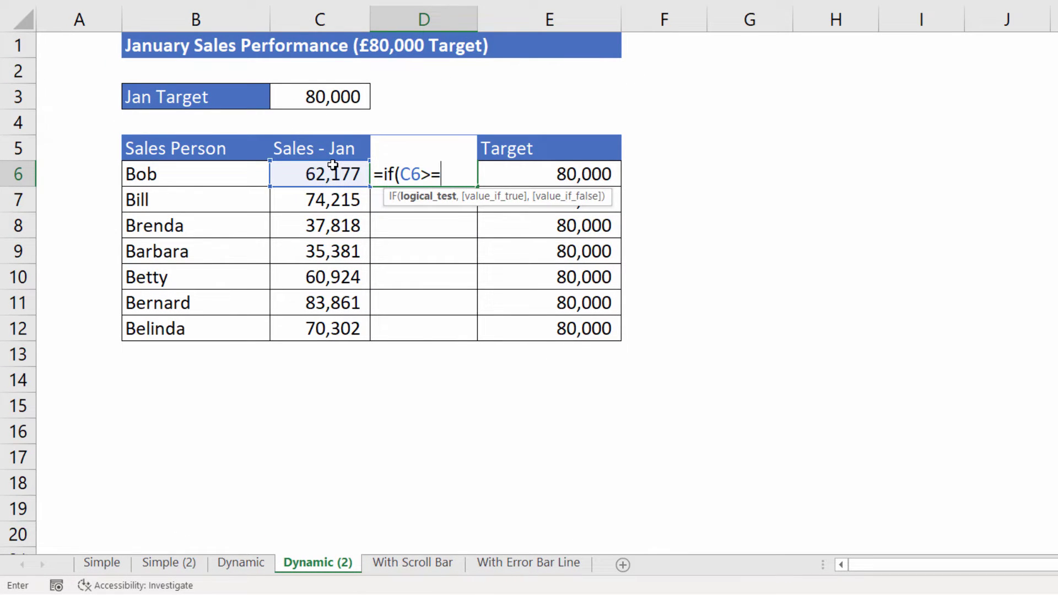
pyautogui.click(329, 97)
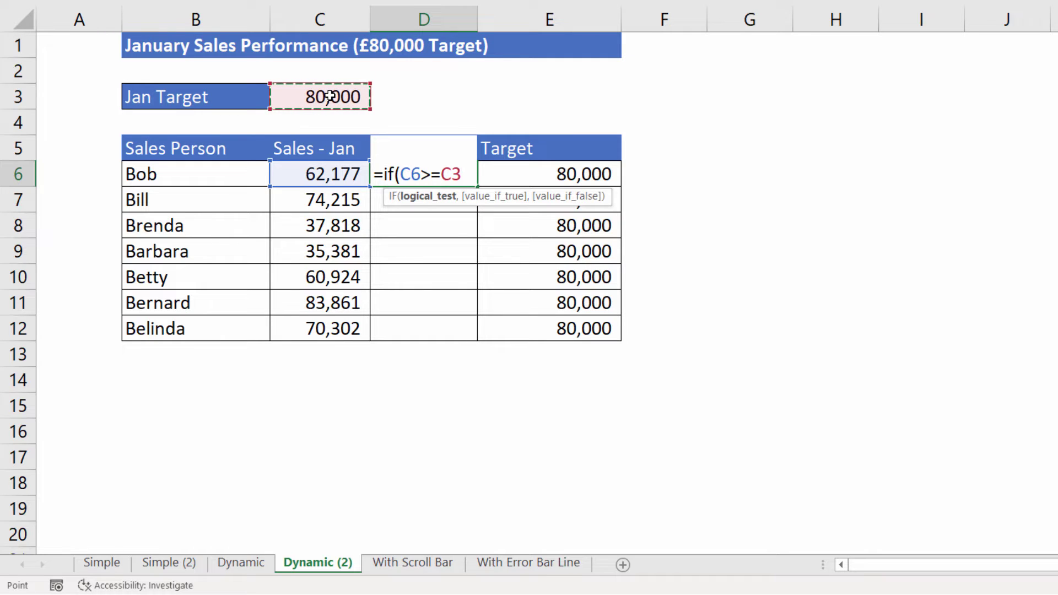
pyautogui.press('F4')
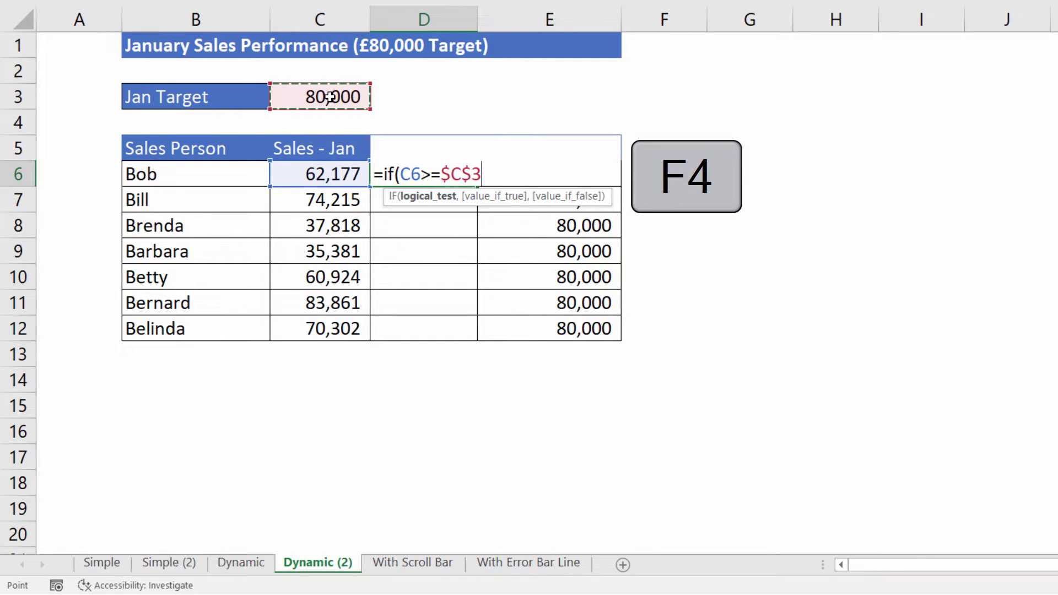
pyautogui.write(',')
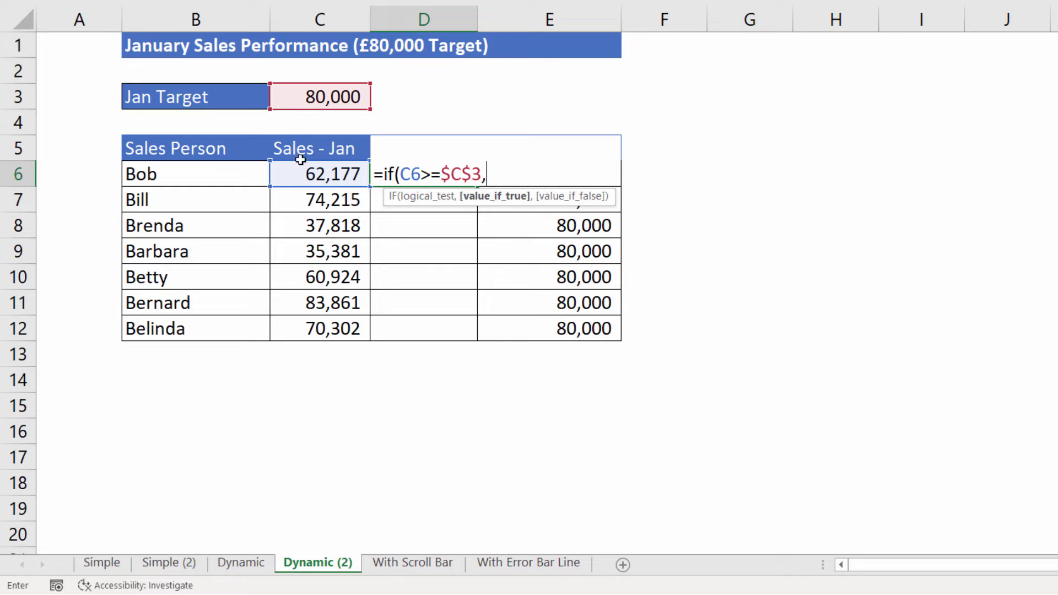
pyautogui.click(316, 175)
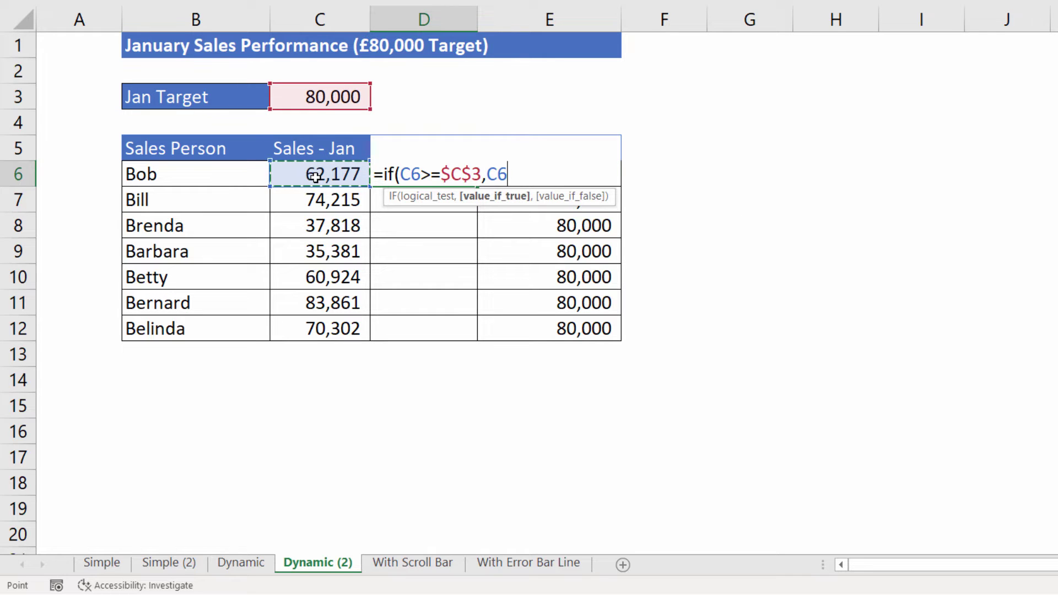
pyautogui.write(',')
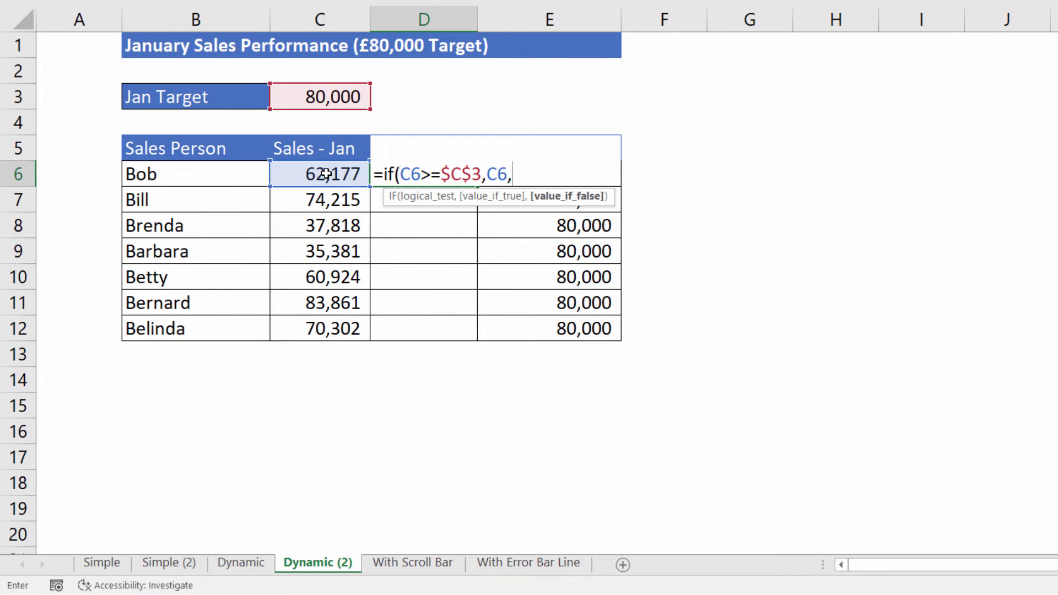
pyautogui.write('NA')
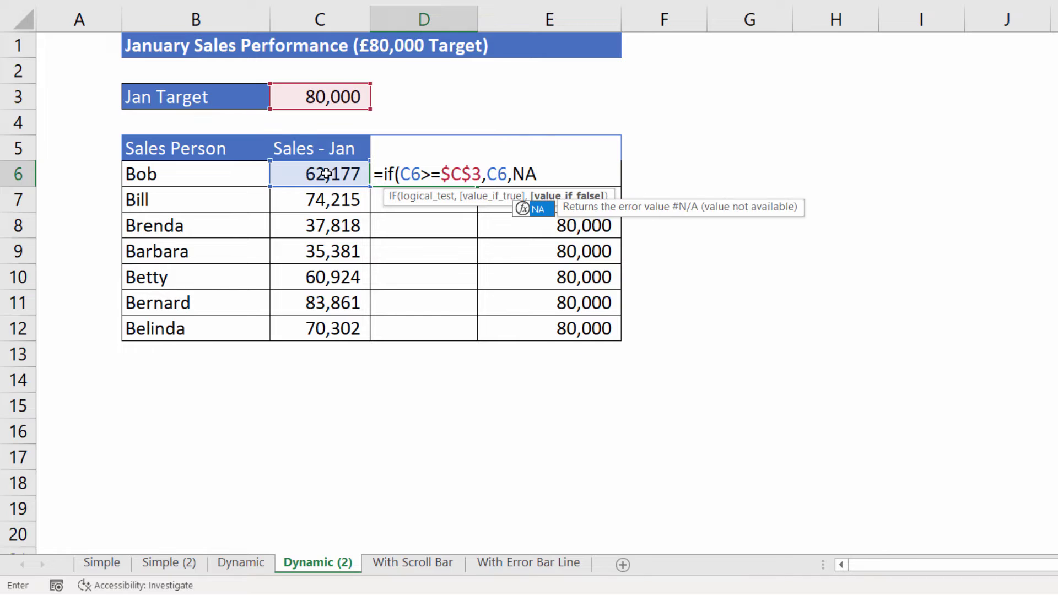
pyautogui.write('()')
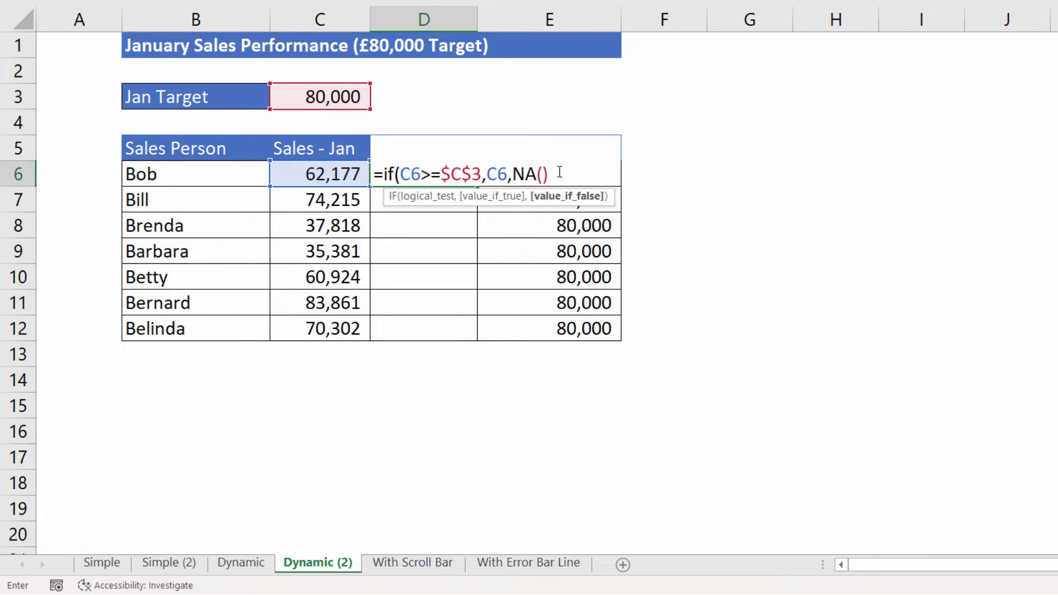
pyautogui.write(')')
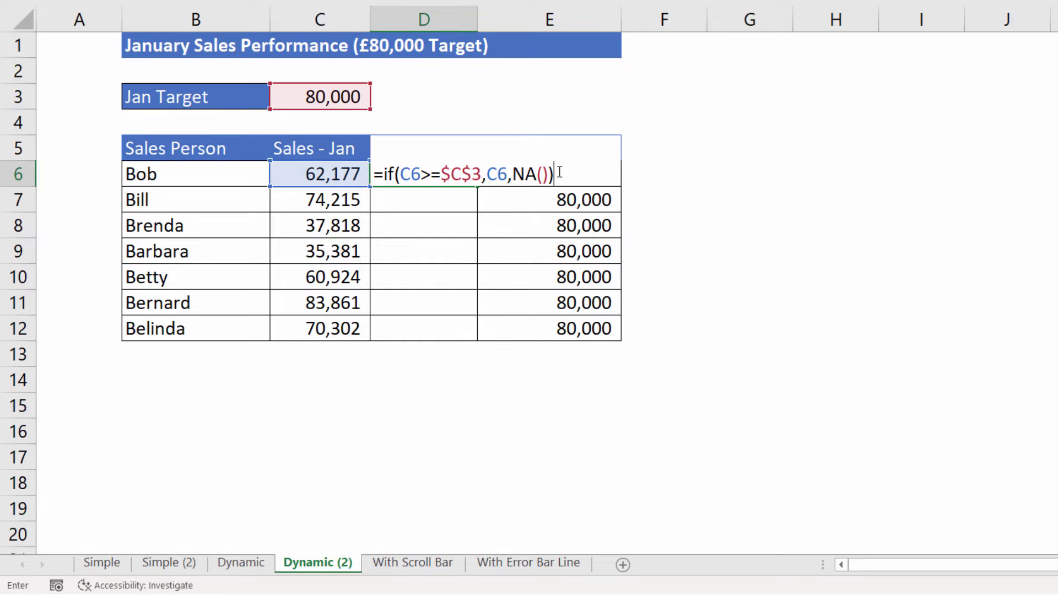
pyautogui.press('Return')
pyautogui.click(472, 183)
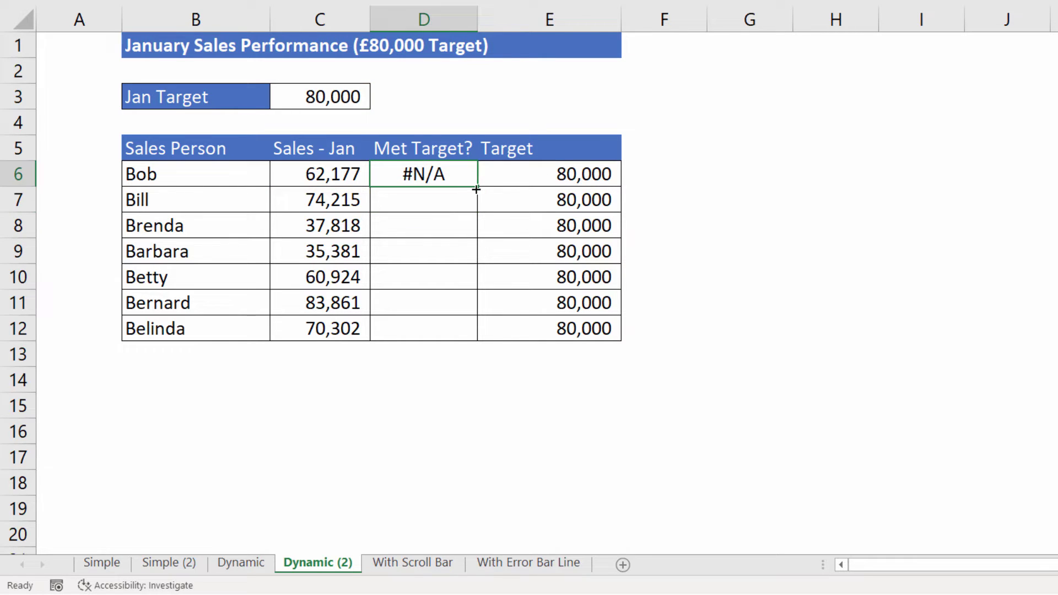
pyautogui.doubleClick(477, 189)
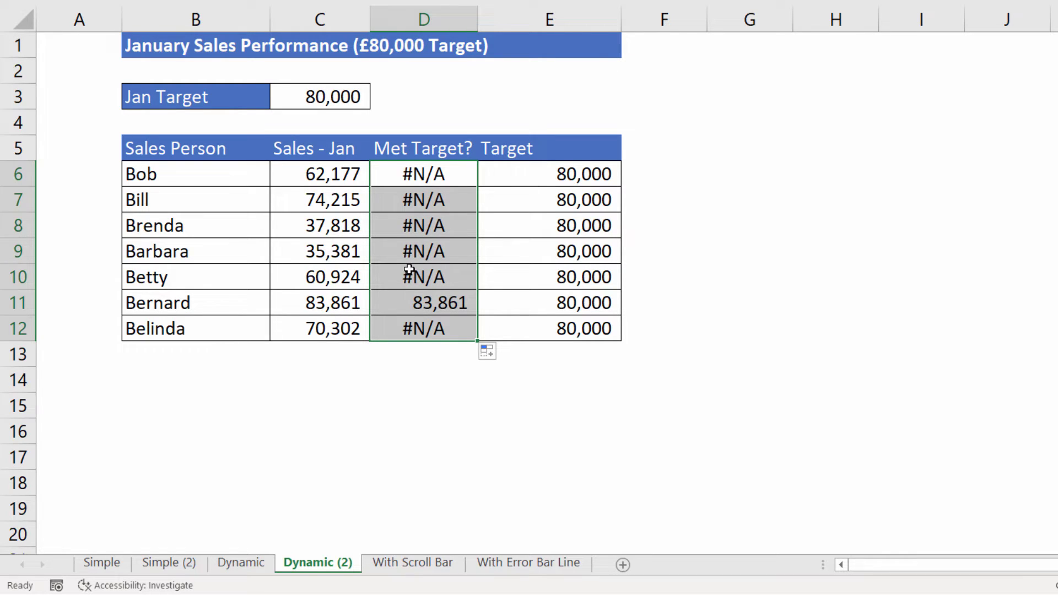
# - Set the Jan Target in cell C3 to 60000
pyautogui.click(336, 99)
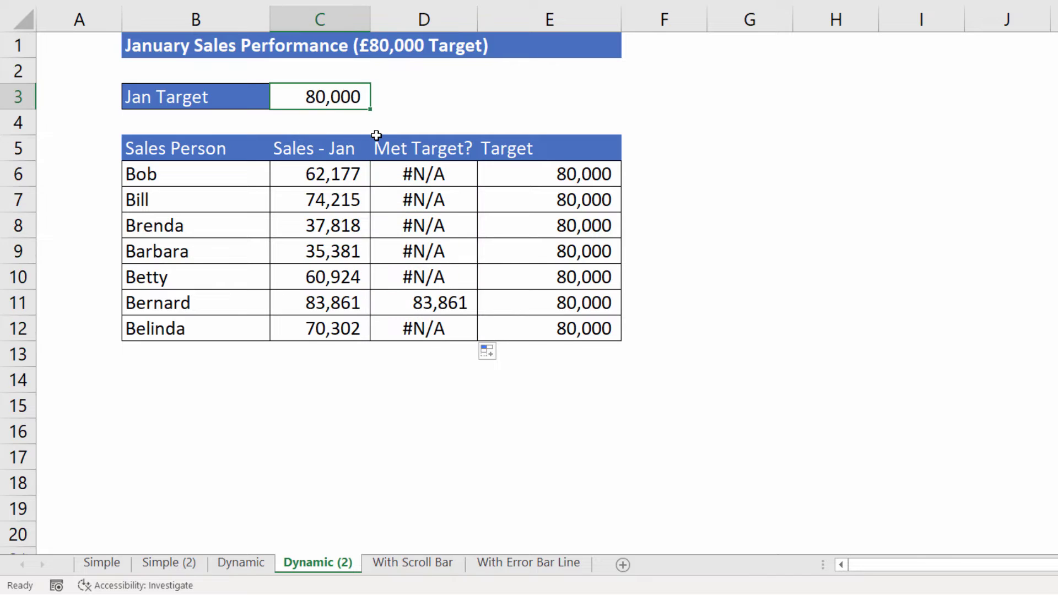
pyautogui.write('60')
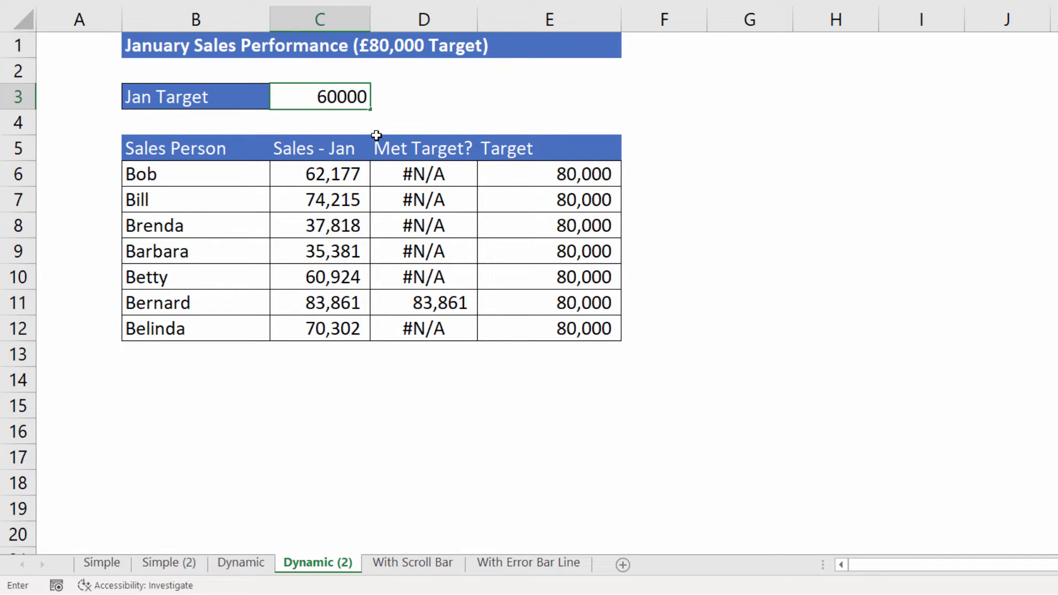
pyautogui.press('Return')
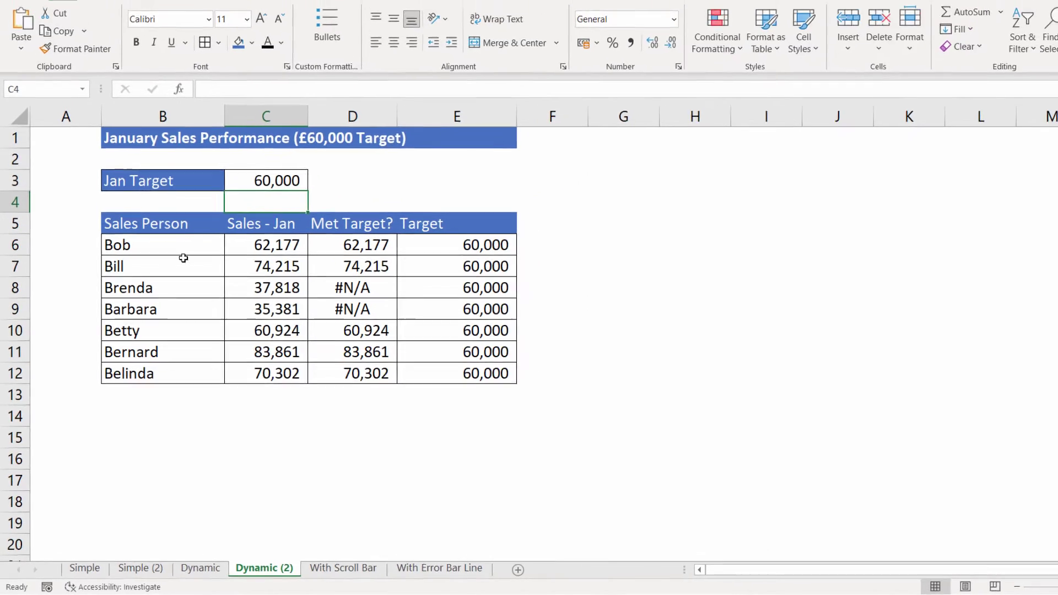
# - Insert a Clustered Column - Line combo chart from the sales table, with Sales - Jan and Met Target? as columns and Target as a line
pyautogui.click(184, 259)
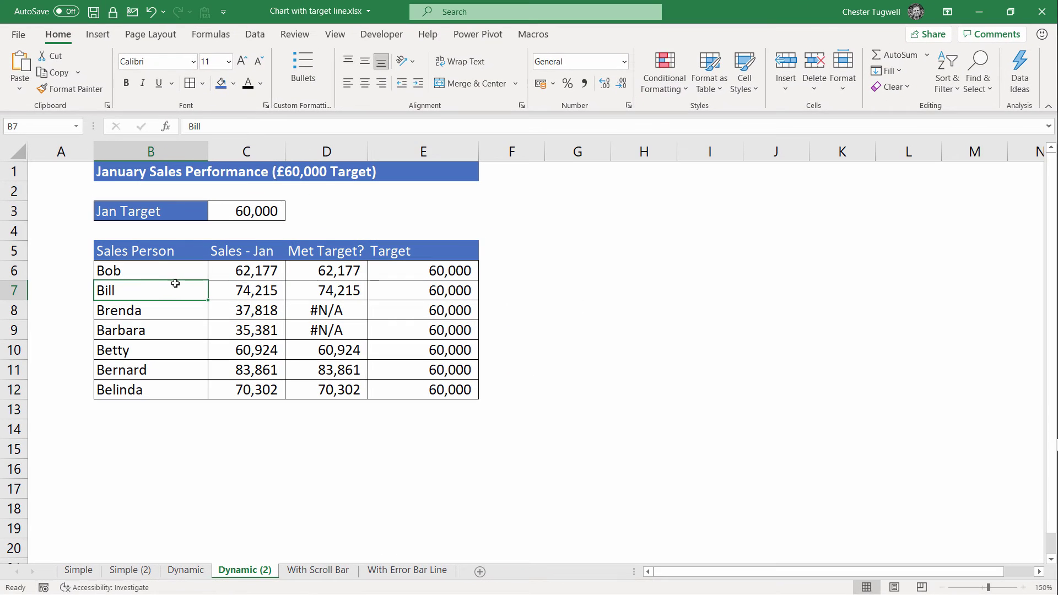
pyautogui.click(100, 35)
pyautogui.click(453, 72)
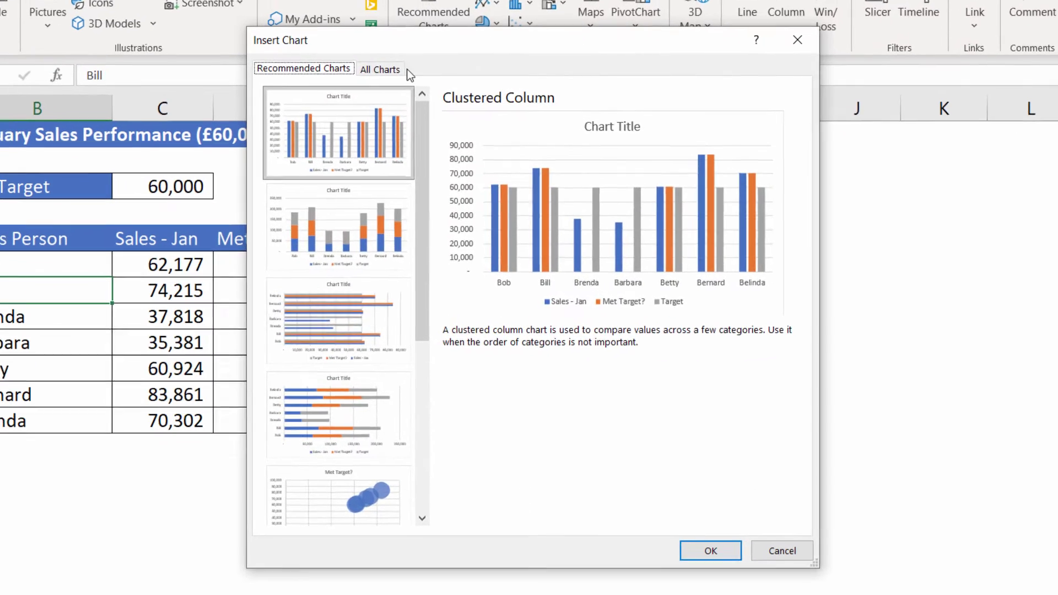
pyautogui.click(398, 98)
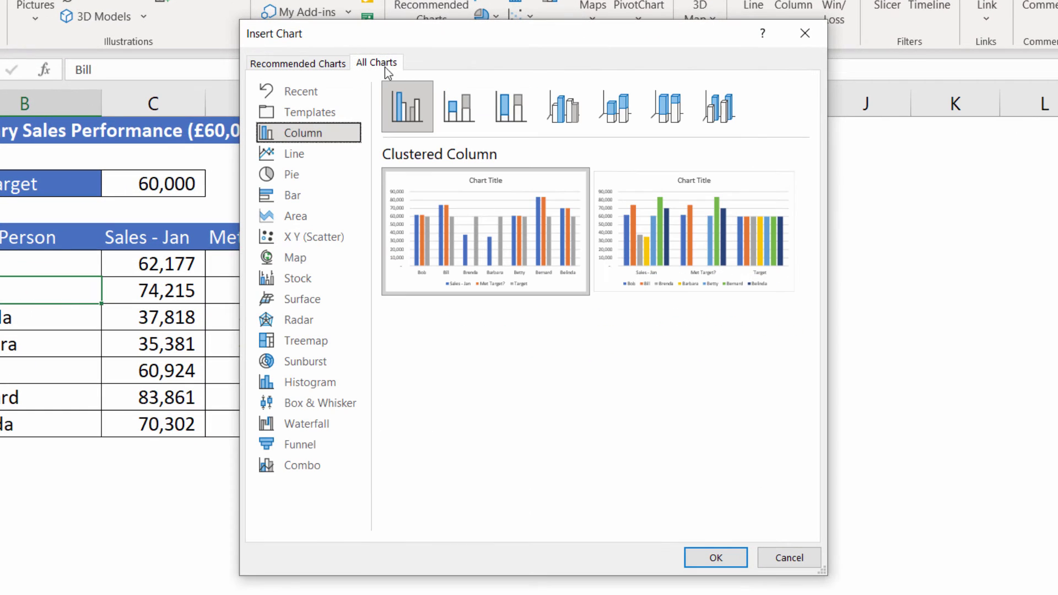
pyautogui.click(306, 464)
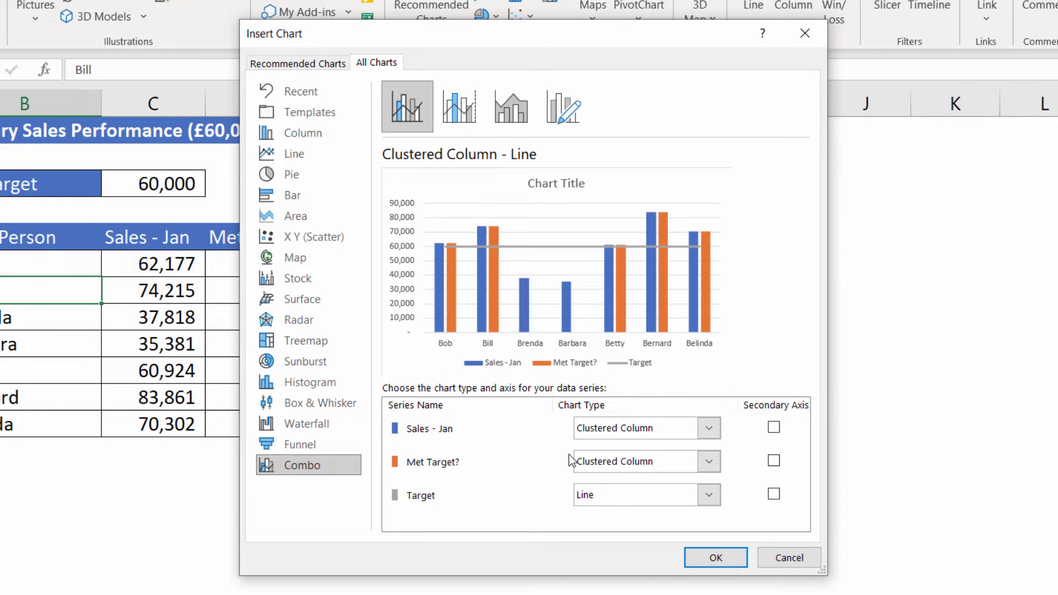
pyautogui.click(714, 559)
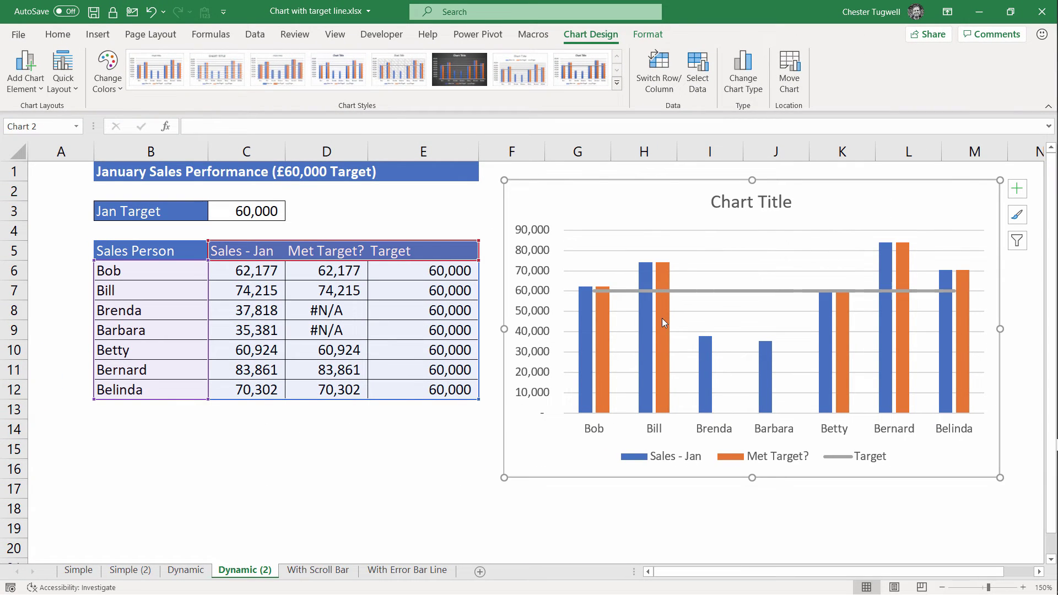
# - Set the series overlap of the Sales - Jan columns to 100% so they coincide with the Met Target? columns
pyautogui.moveTo(647, 332)
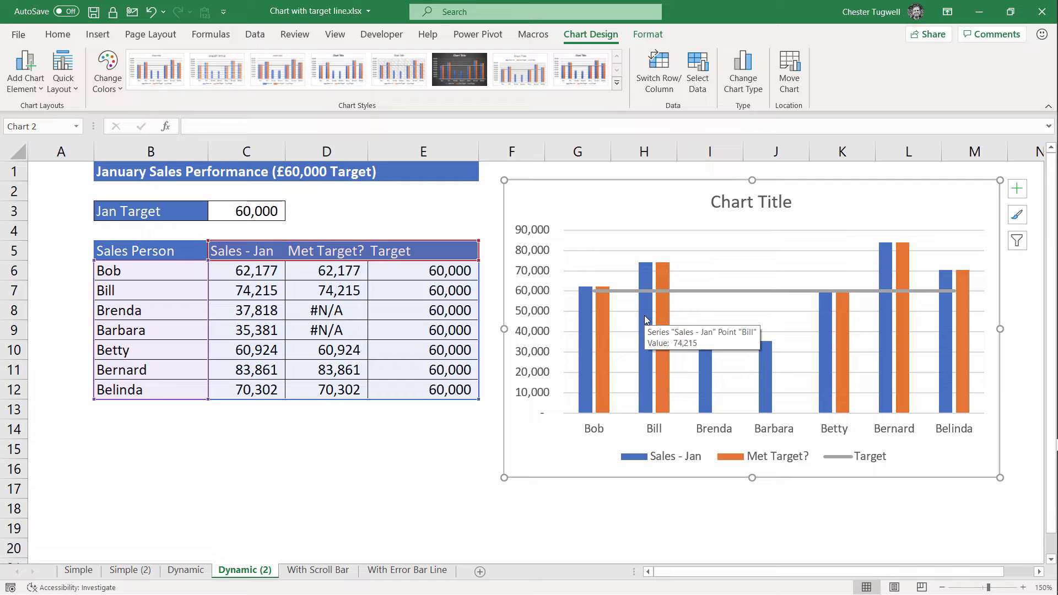
pyautogui.rightClick(644, 317)
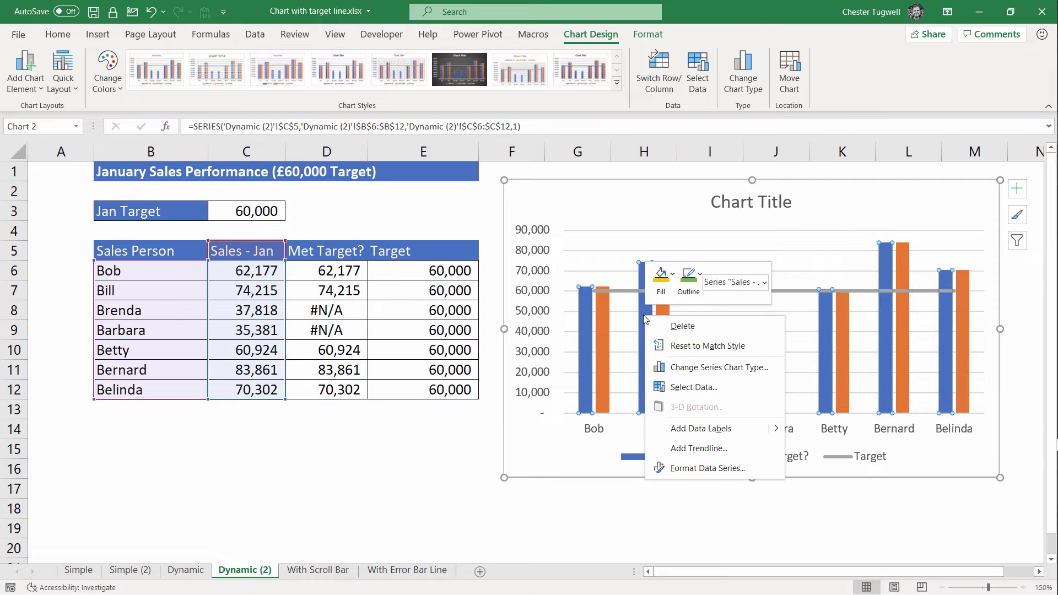
pyautogui.click(707, 468)
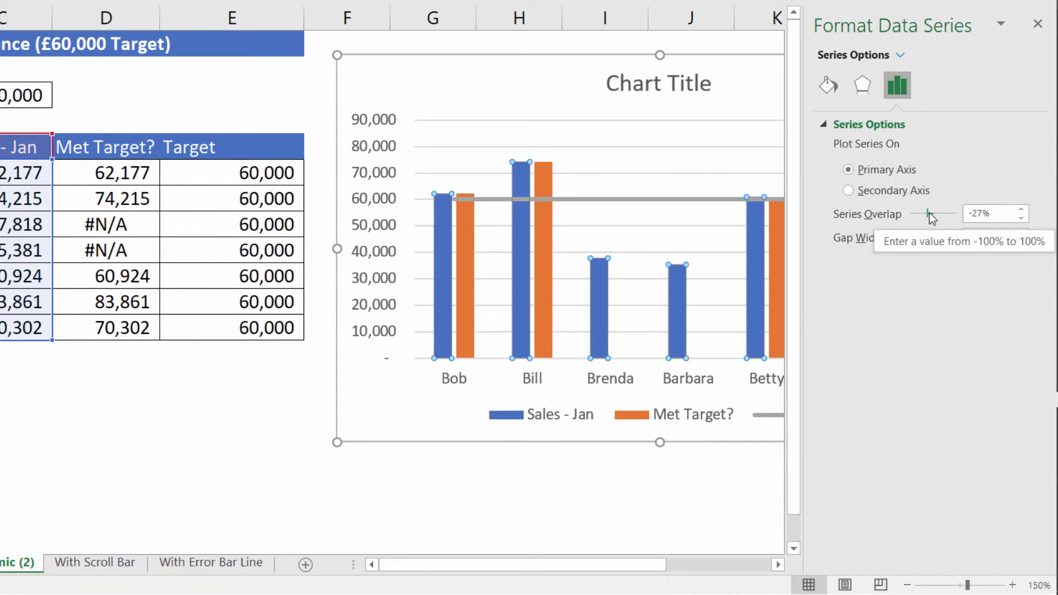
pyautogui.moveTo(930, 214); pyautogui.dragTo(973, 220)
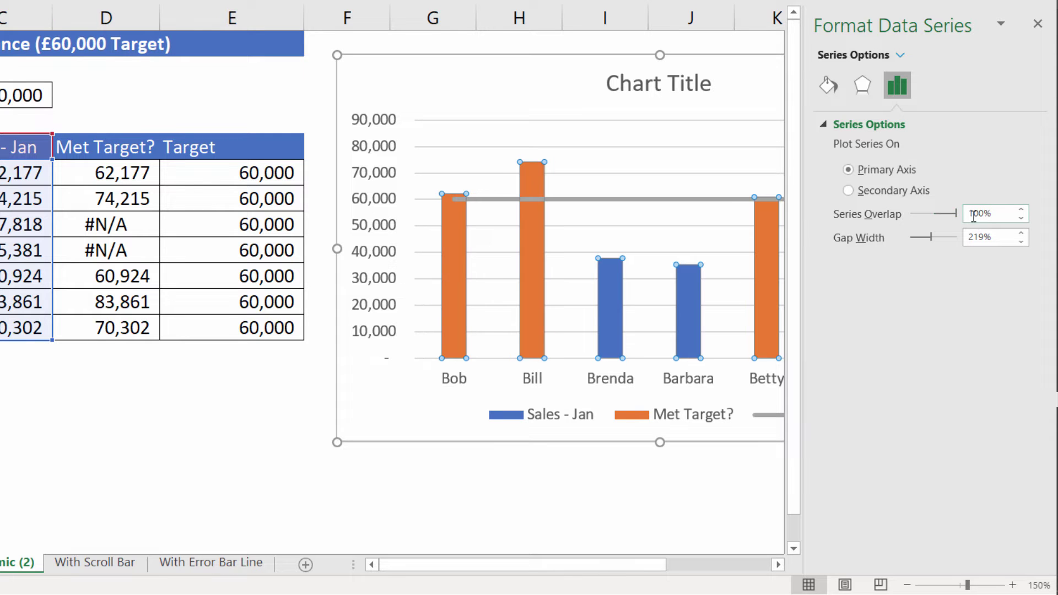
# - Reduce the gap width to make the chart's columns wider, and close the series formatting options
pyautogui.moveTo(599, 286)
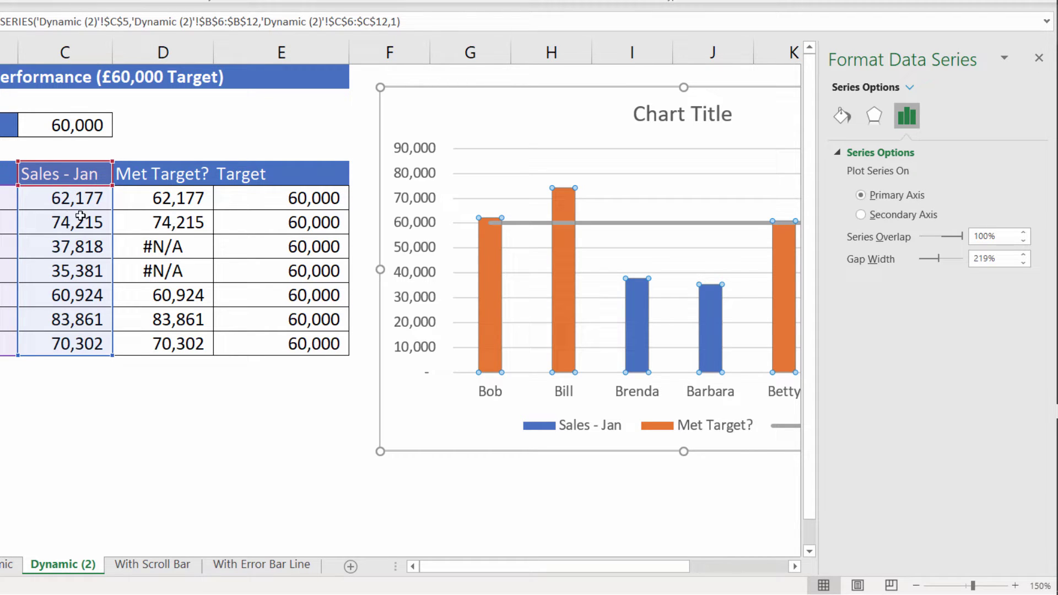
pyautogui.moveTo(575, 348)
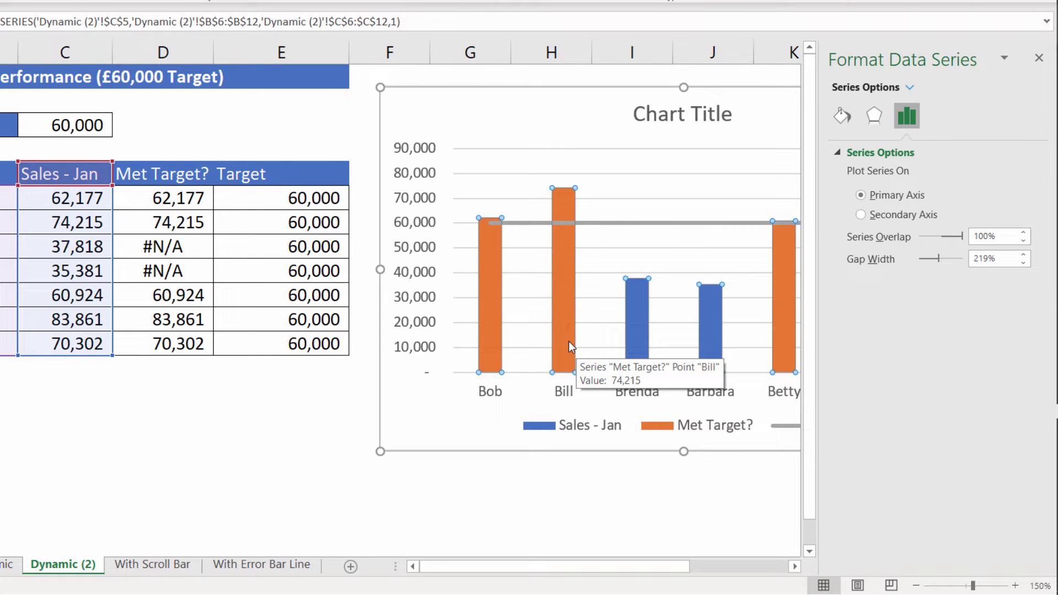
pyautogui.moveTo(936, 256); pyautogui.dragTo(928, 255)
pyautogui.click(1039, 57)
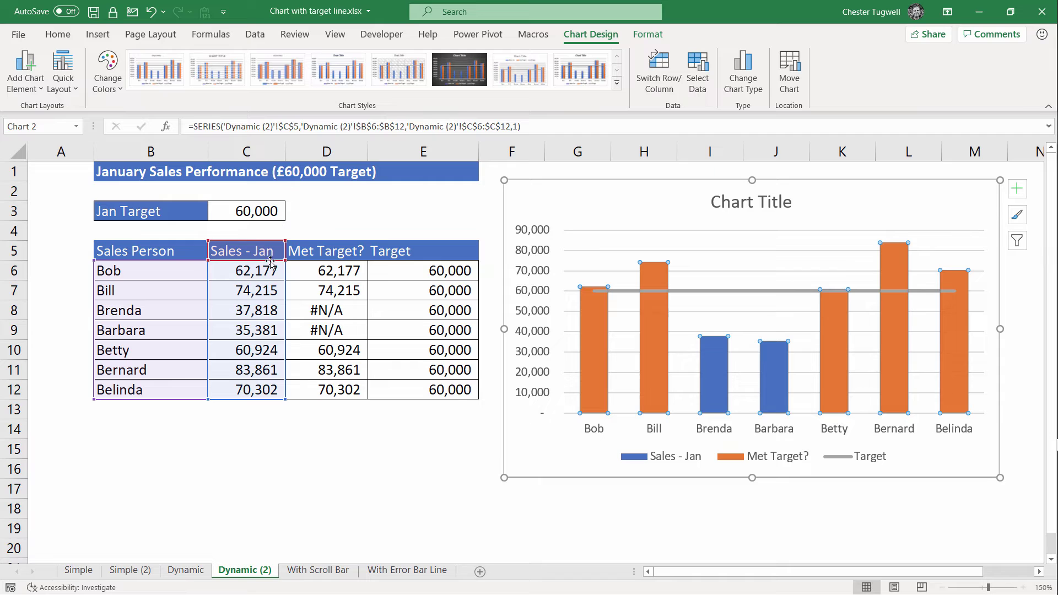
# - Set the Jan Target in cell C3 to 70000 and check the column colours against the target line
pyautogui.click(263, 212)
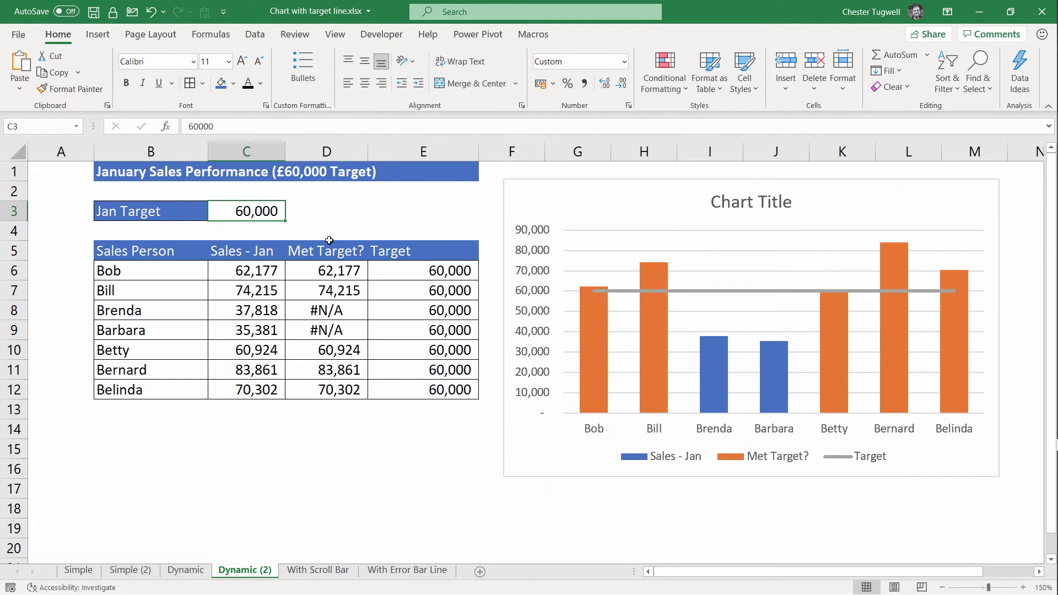
pyautogui.write('70000')
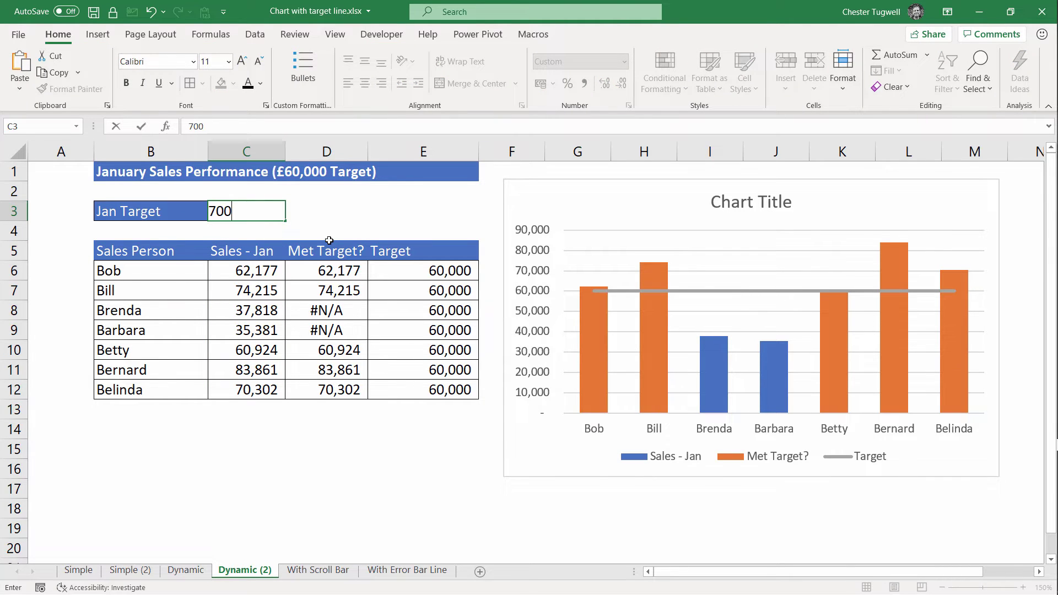
pyautogui.press('Return')
pyautogui.moveTo(597, 335)
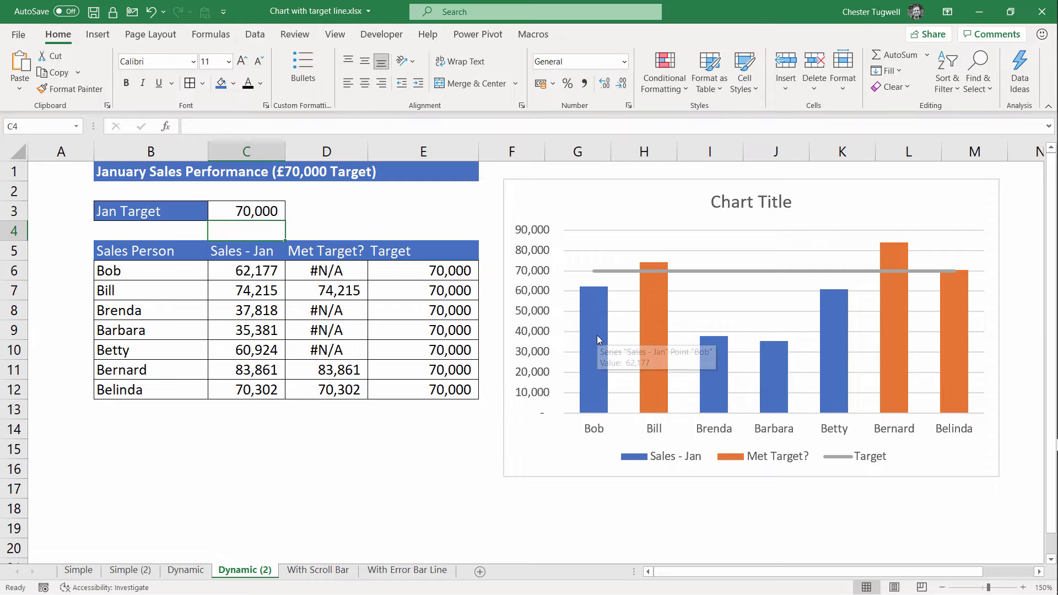
pyautogui.moveTo(669, 318)
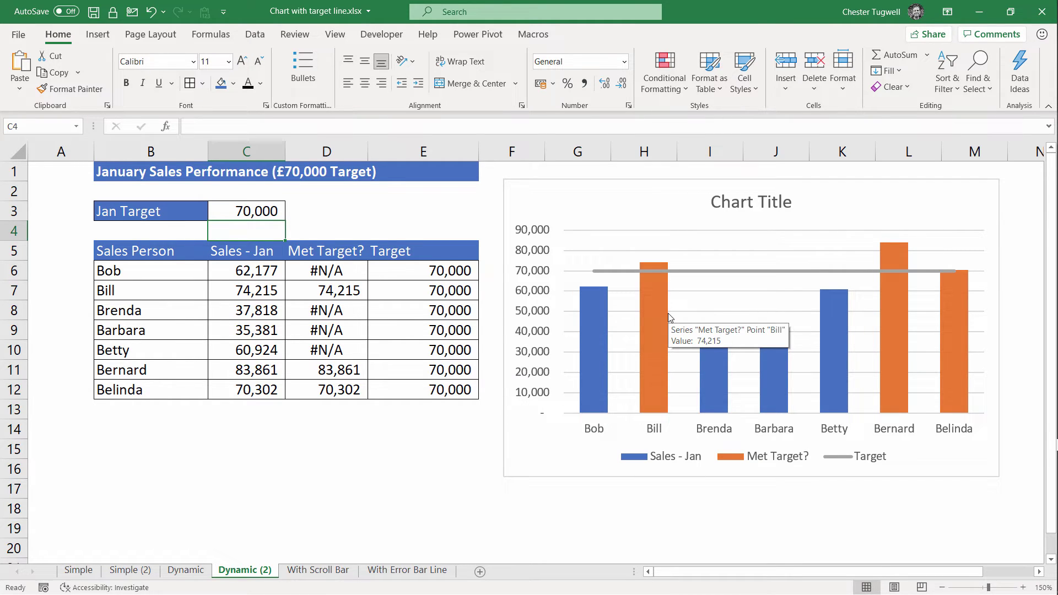
# - Format the Target series line in the chart with a dashed style and the orange theme colour
pyautogui.click(682, 272)
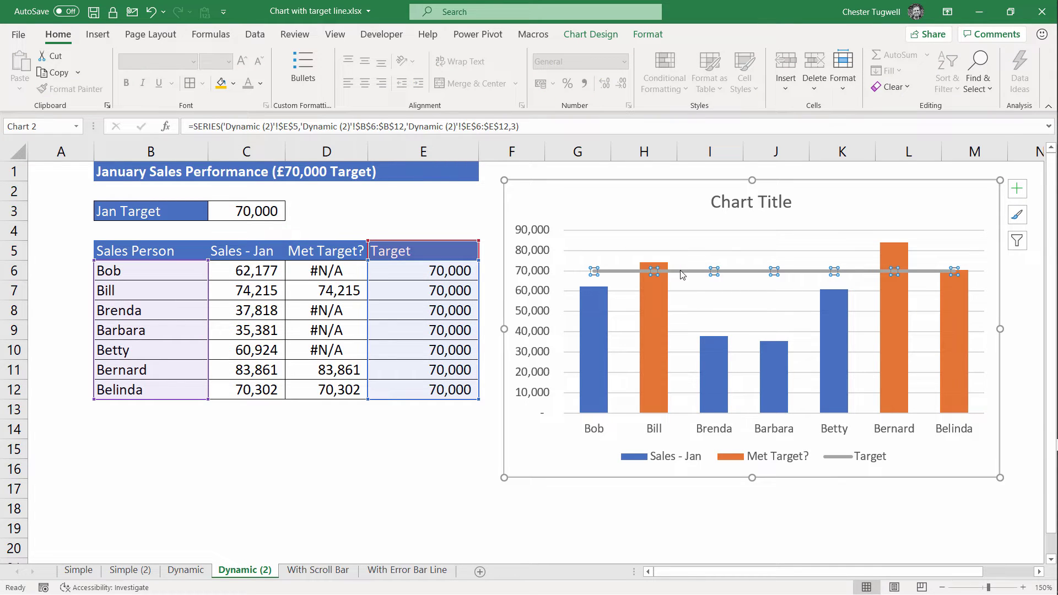
pyautogui.rightClick(682, 273)
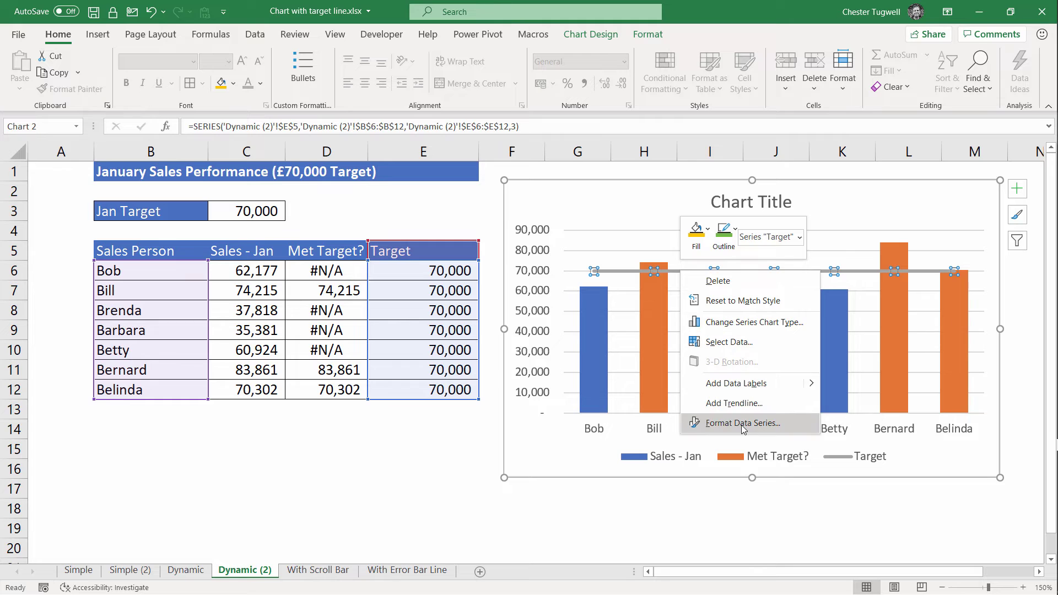
pyautogui.click(686, 488)
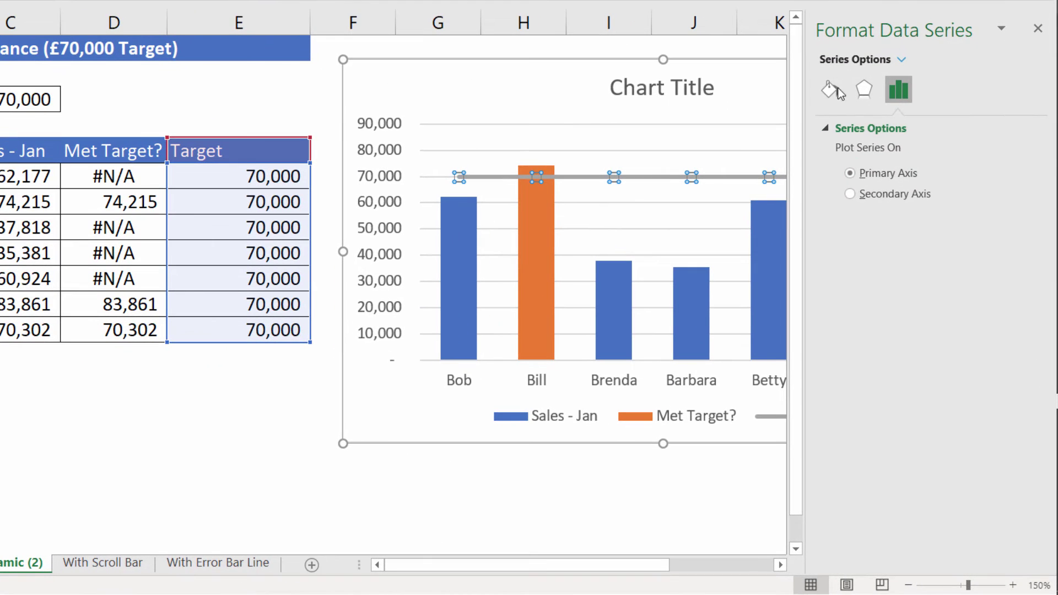
pyautogui.click(830, 90)
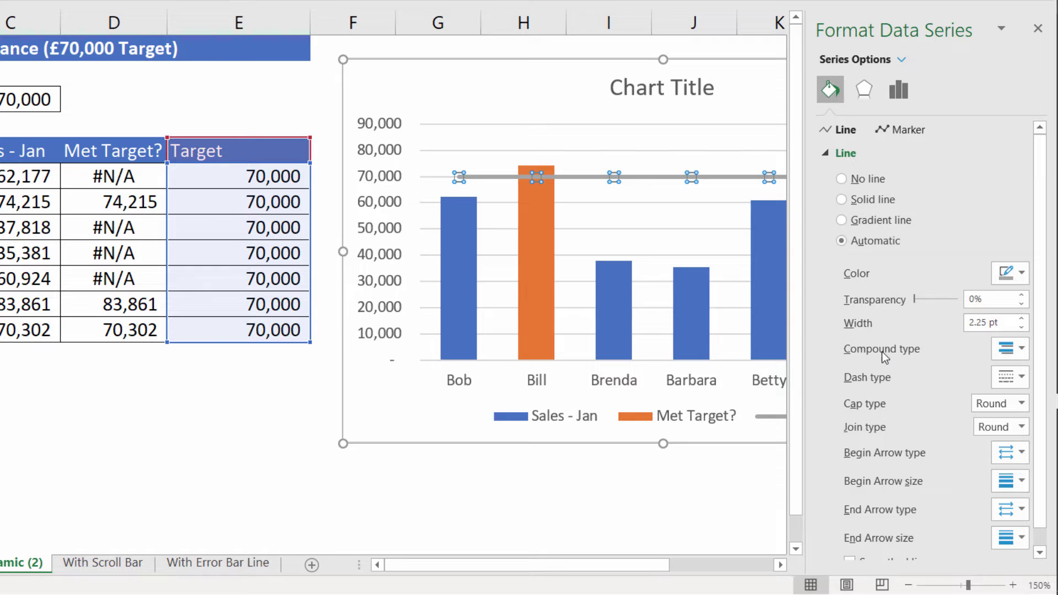
pyautogui.click(1022, 380)
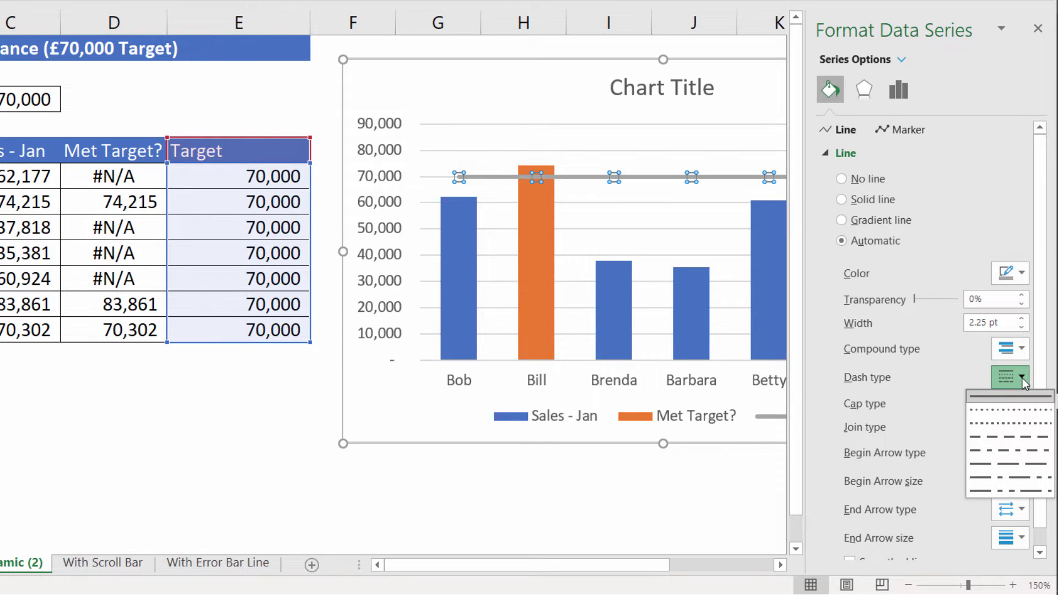
pyautogui.click(1013, 425)
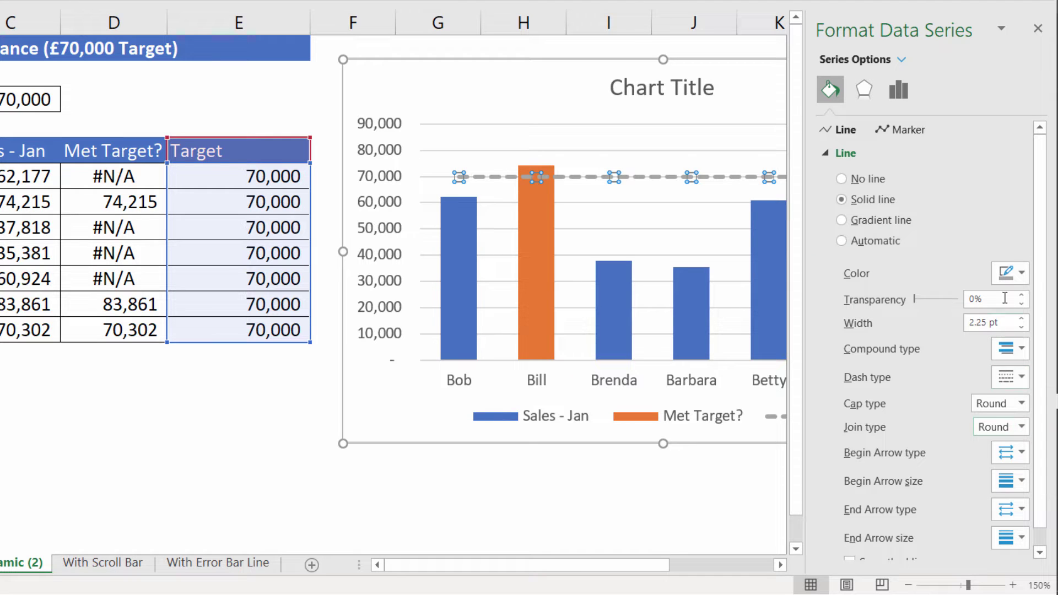
pyautogui.click(1019, 274)
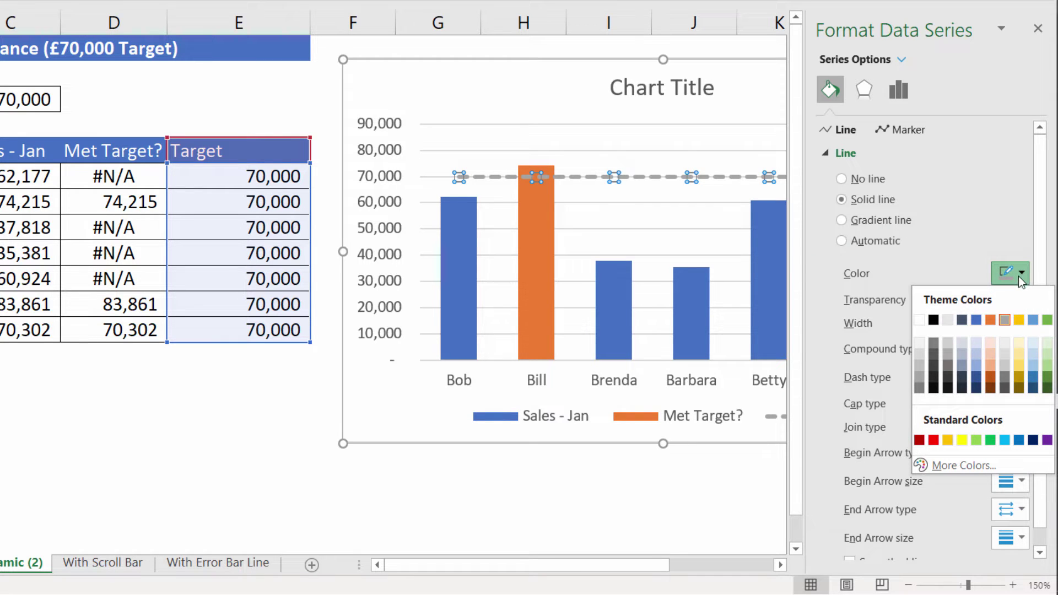
pyautogui.click(992, 319)
pyautogui.click(1037, 28)
# - Link the chart title to the heading in cell B1
pyautogui.click(722, 82)
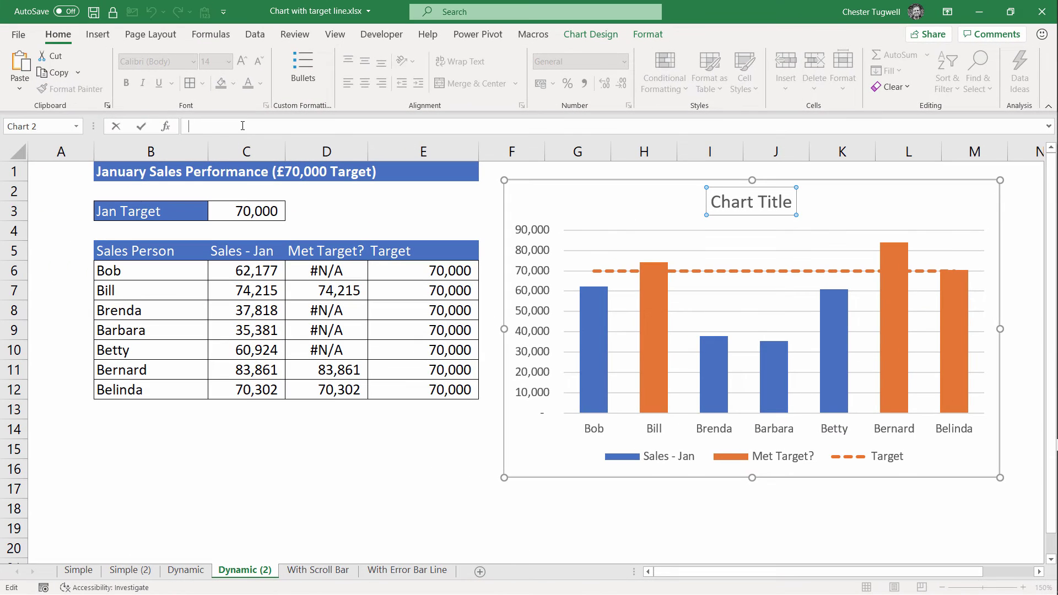
pyautogui.write('=')
pyautogui.click(153, 168)
pyautogui.press('Return')
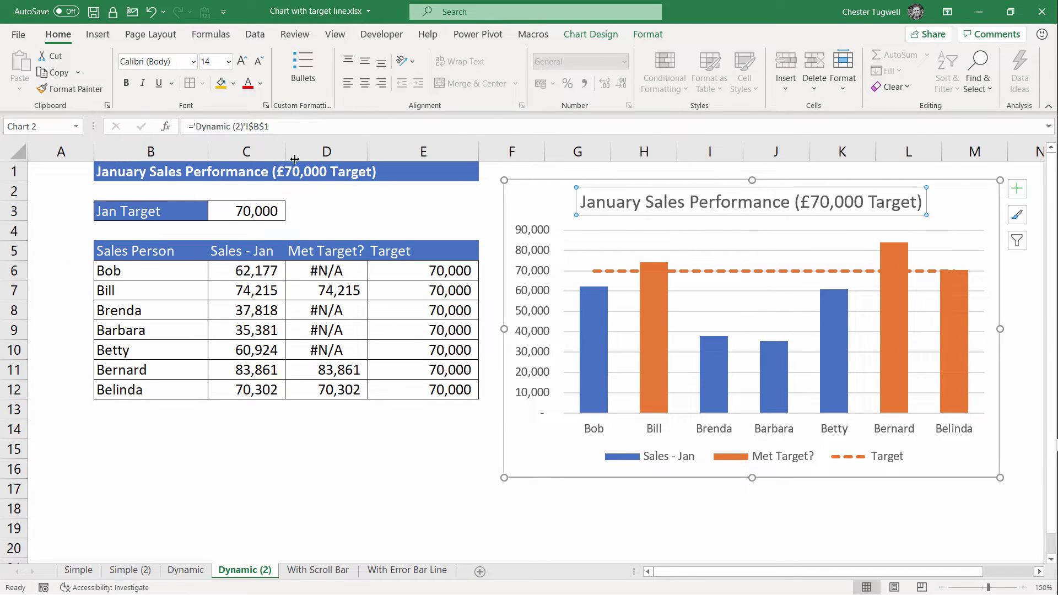
# - Remove the chart's gridlines and primary vertical axis, and add data labels
pyautogui.click(1017, 189)
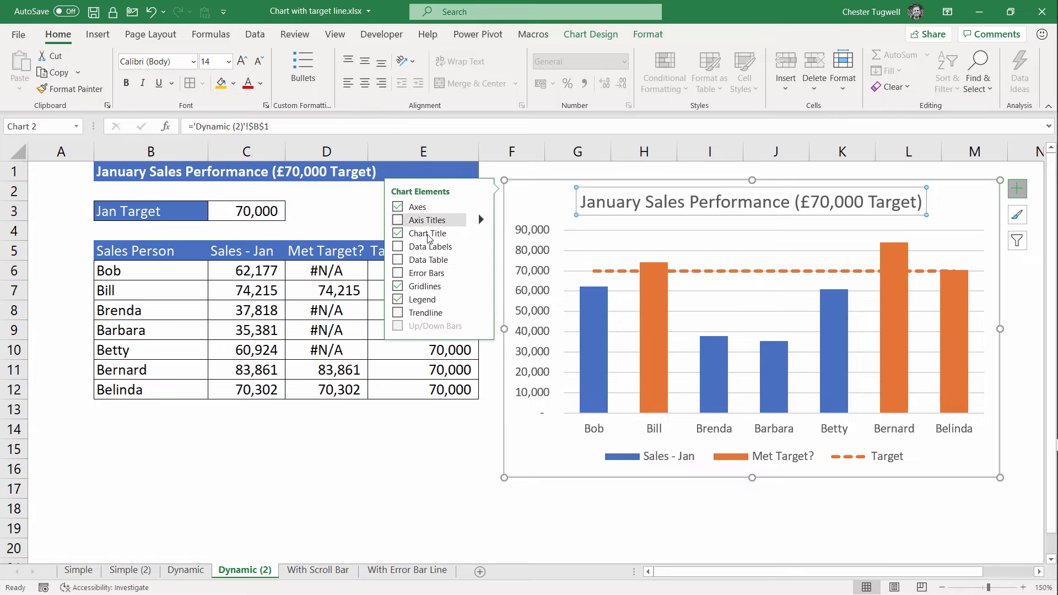
pyautogui.click(397, 286)
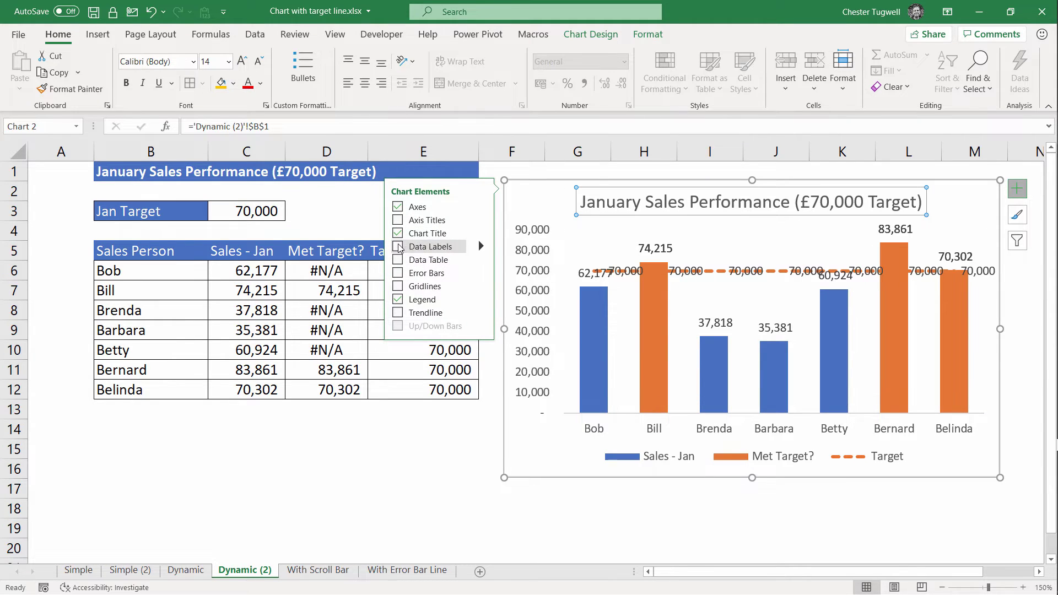
pyautogui.click(432, 247)
pyautogui.click(481, 206)
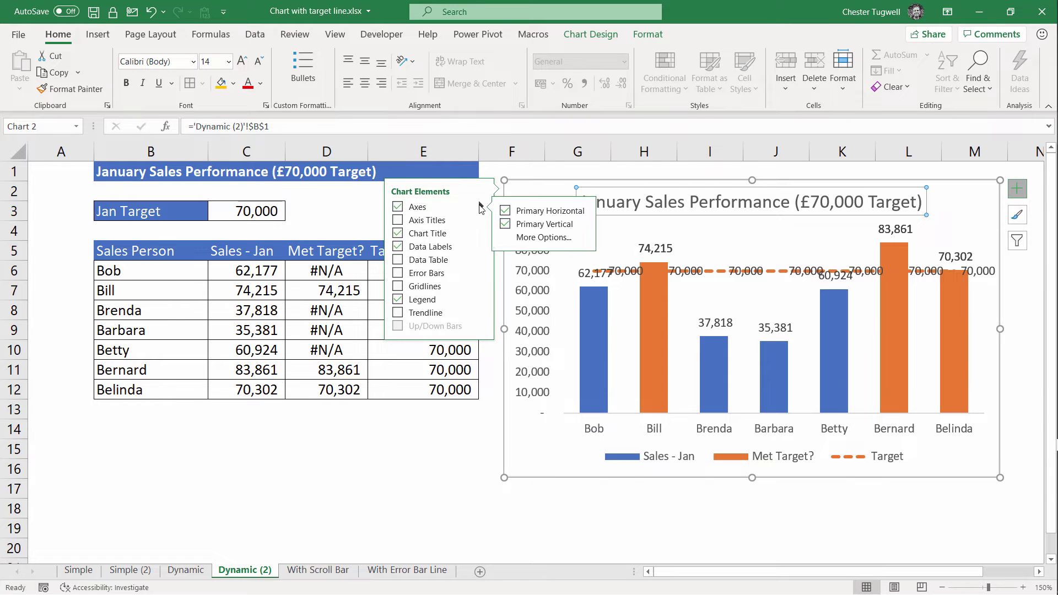
pyautogui.click(529, 224)
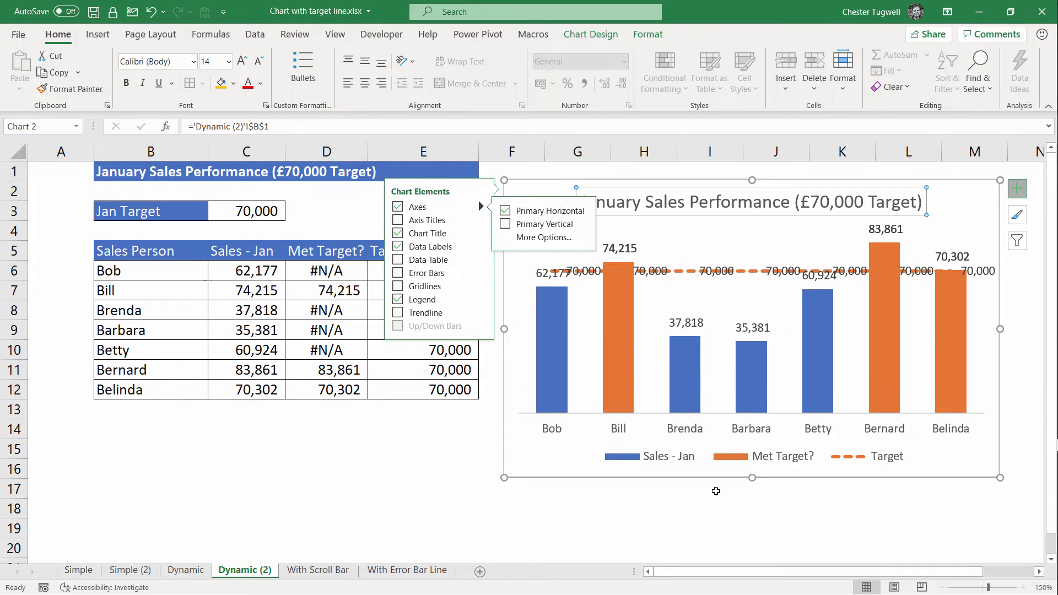
pyautogui.click(710, 527)
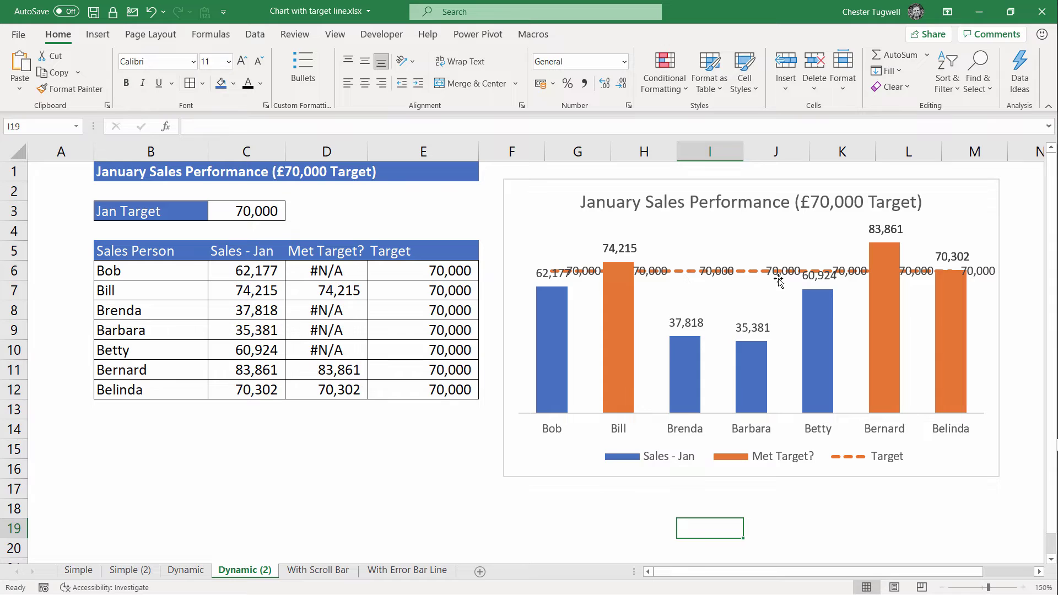
# - Remove the data labels from the Target line only, keeping those on the columns
pyautogui.click(694, 273)
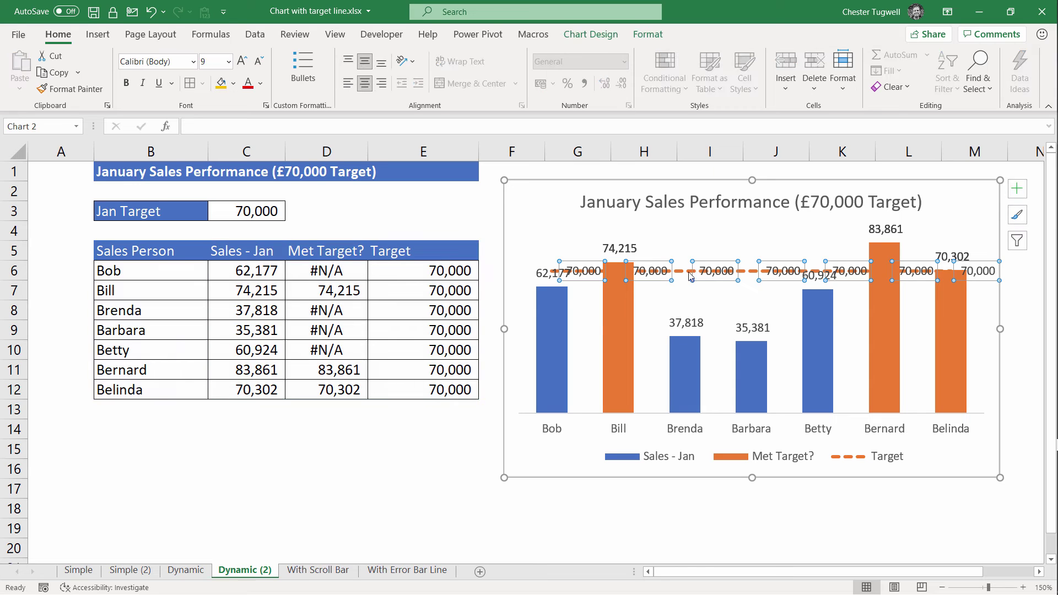
pyautogui.click(1018, 189)
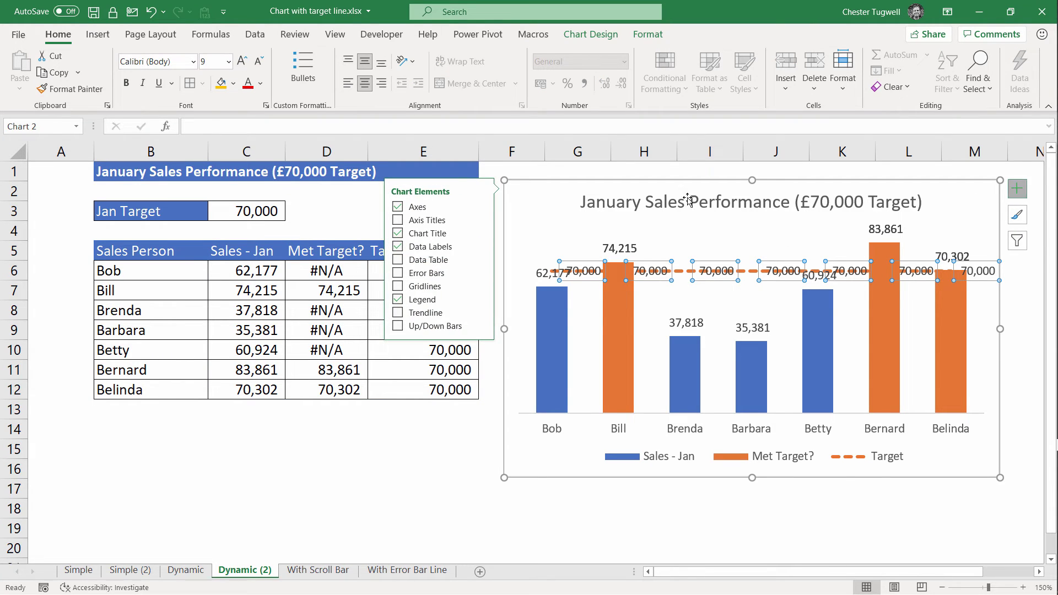
pyautogui.click(399, 247)
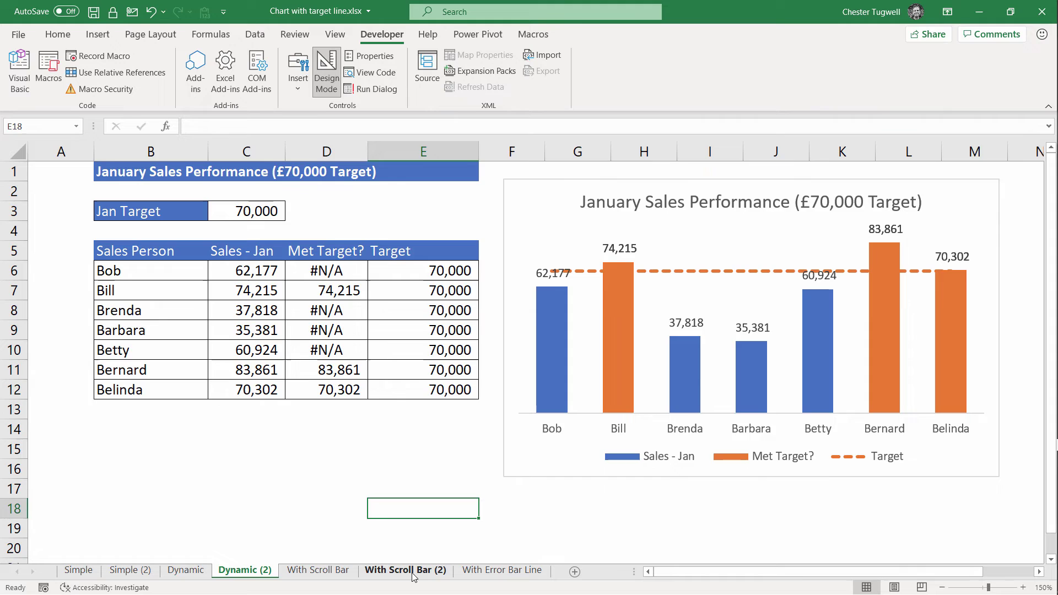
# - Switch to the With Scroll Bar (2) worksheet
pyautogui.click(411, 571)
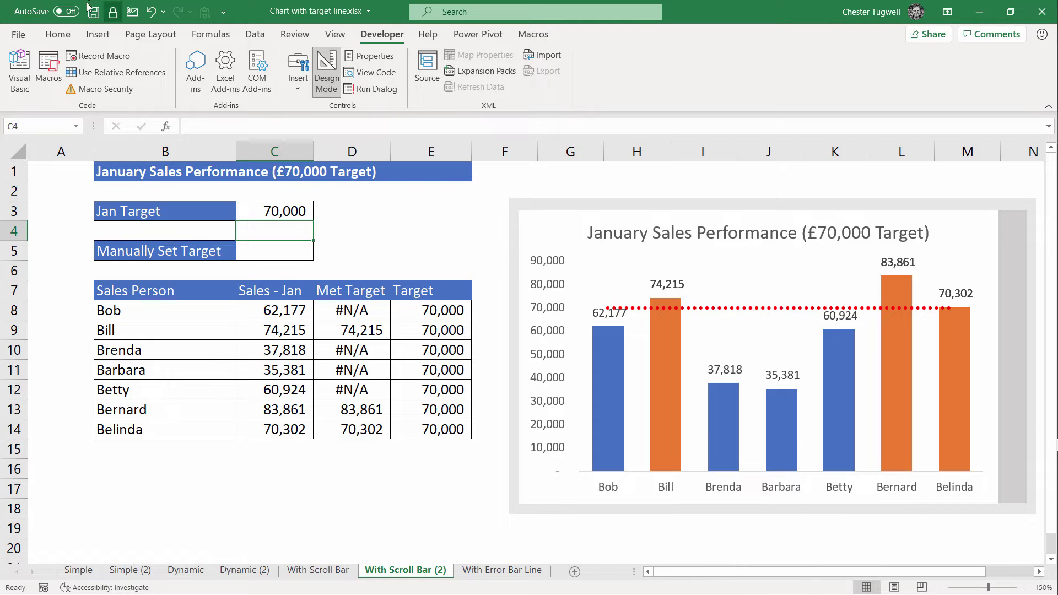
pyautogui.click(98, 35)
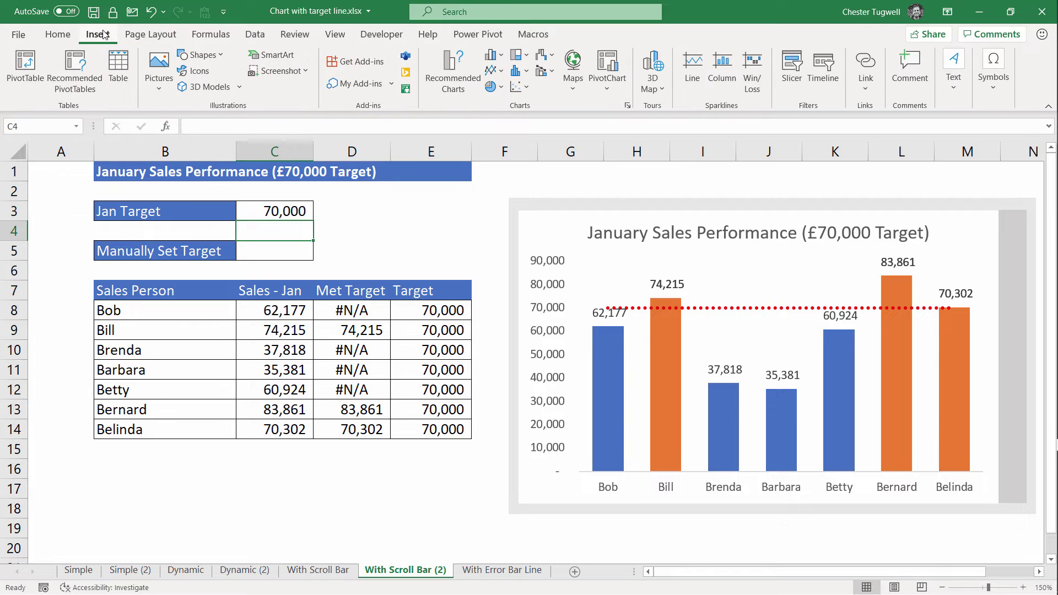
pyautogui.click(201, 55)
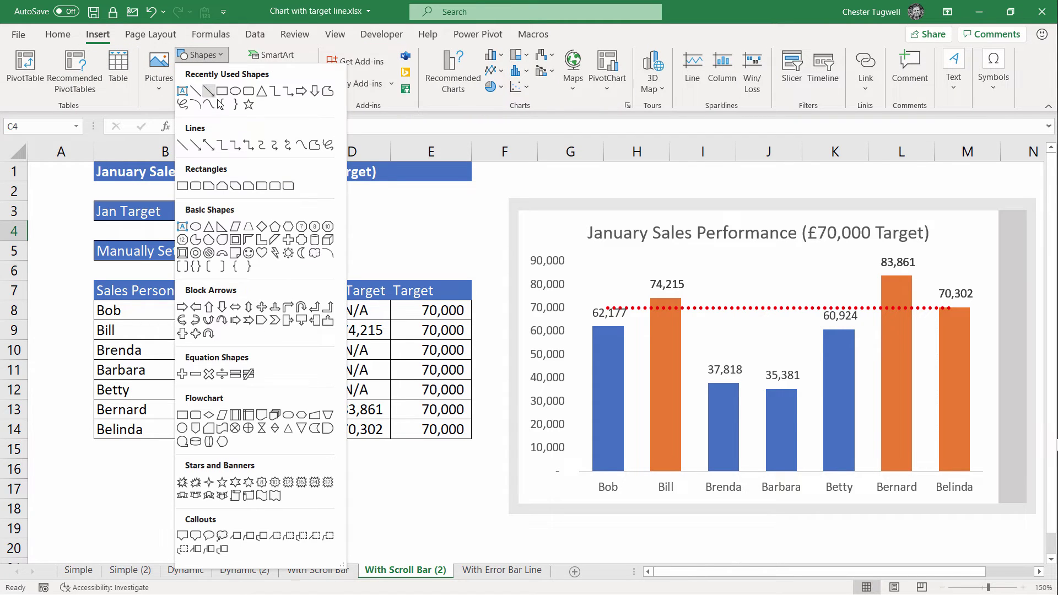
pyautogui.click(223, 92)
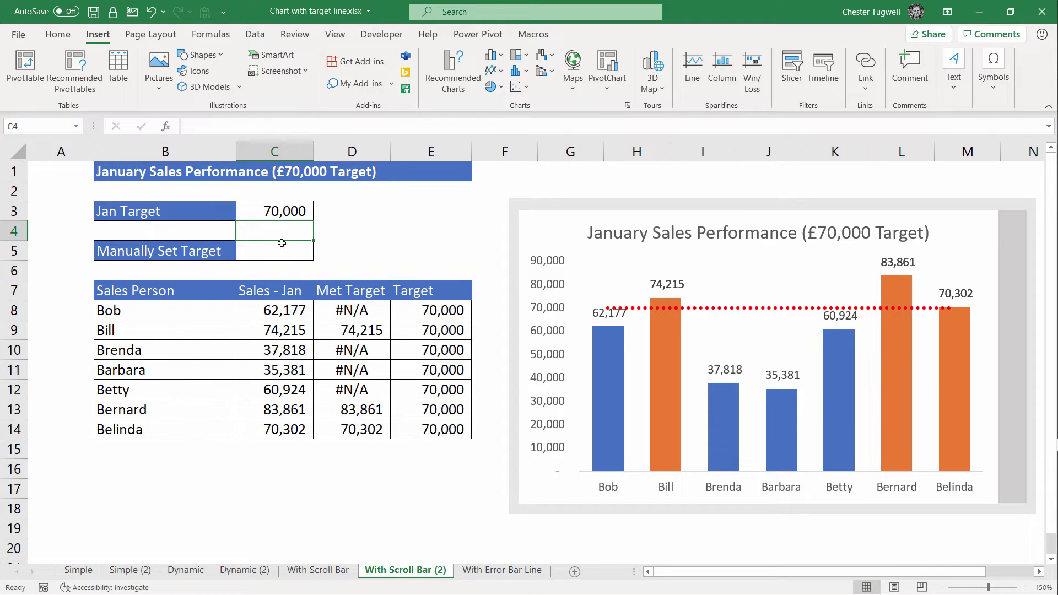
pyautogui.moveTo(160, 255); pyautogui.dragTo(330, 251)
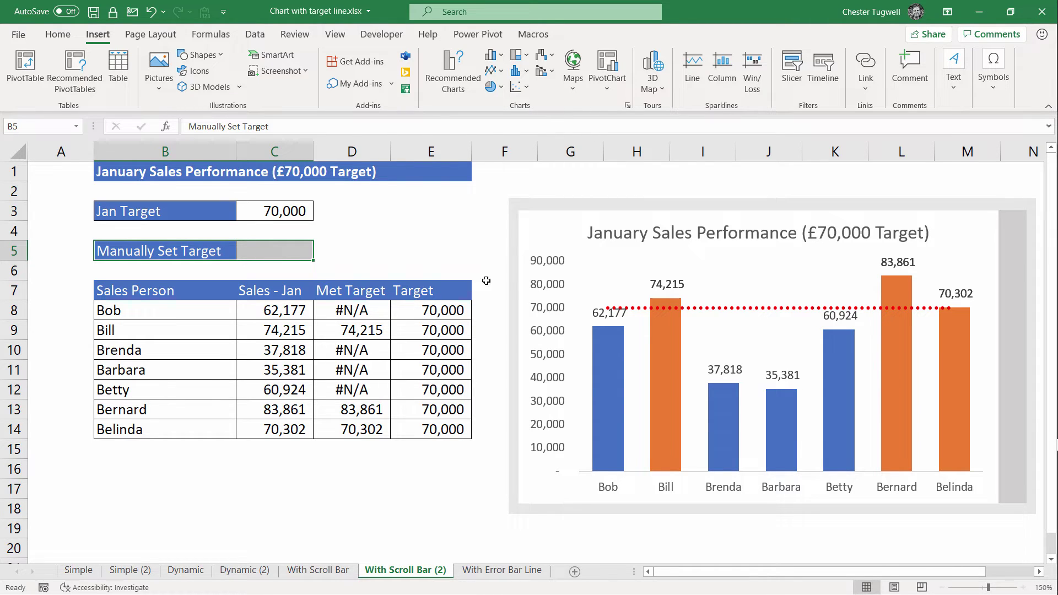
# - Check in the ribbon customization options that the Developer tab is enabled
pyautogui.click(380, 35)
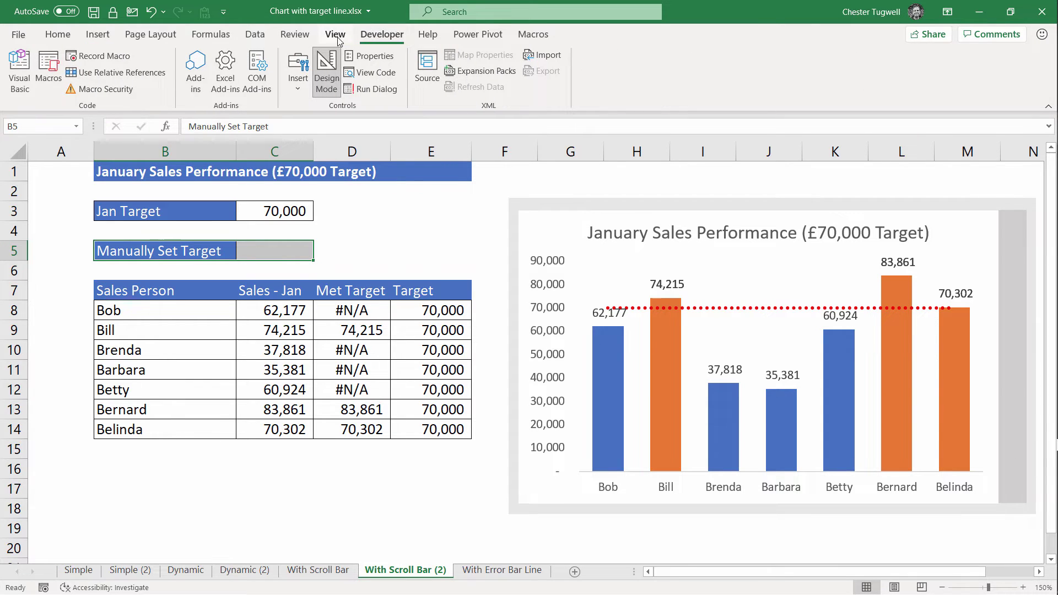
pyautogui.click(337, 36)
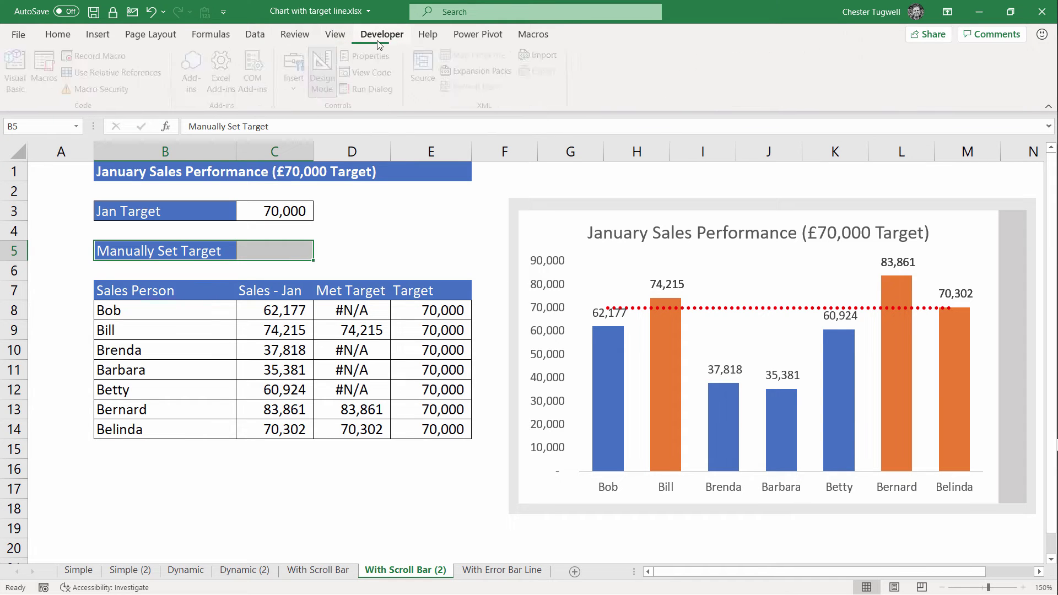
pyautogui.click(340, 38)
pyautogui.rightClick(340, 38)
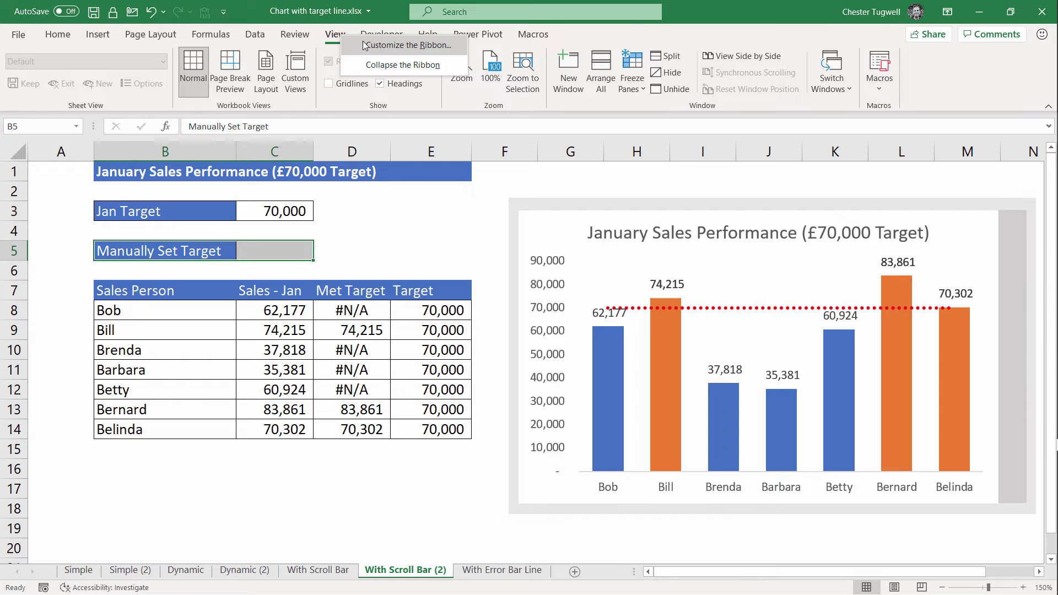
pyautogui.click(364, 44)
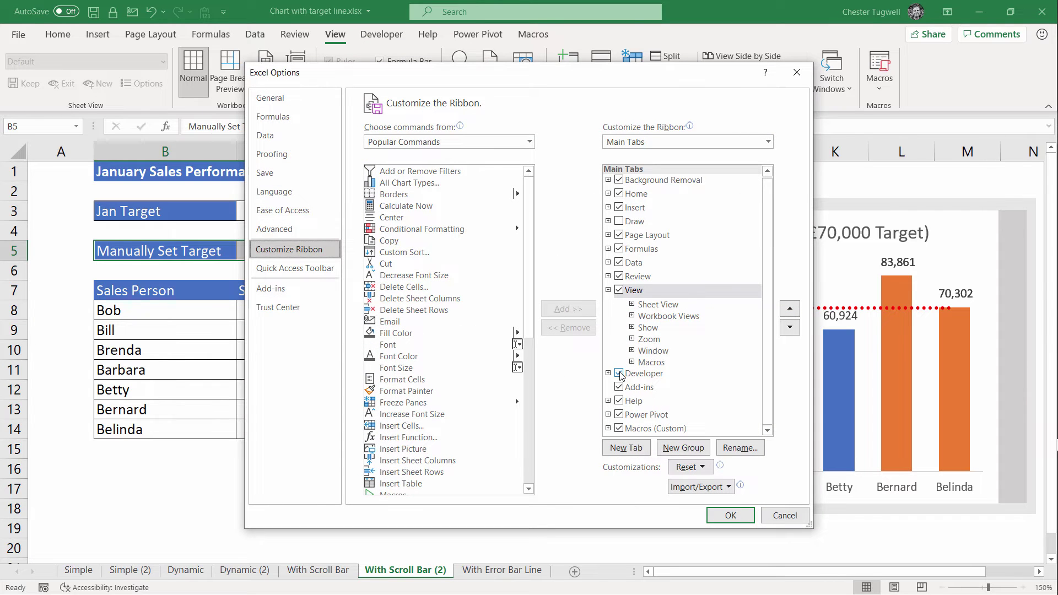
pyautogui.click(730, 516)
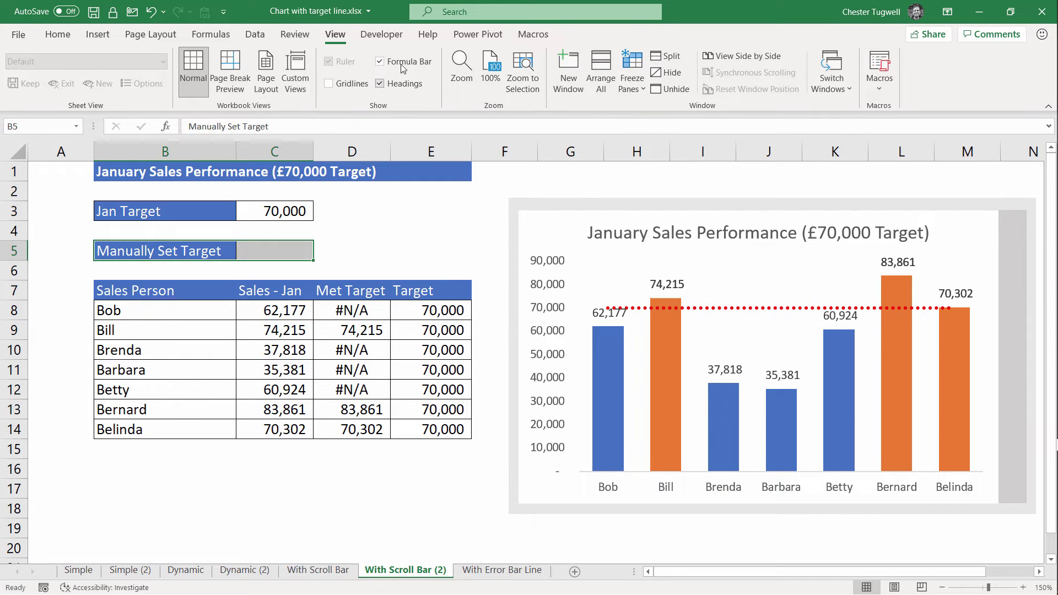
# - Insert a vertical ActiveX scroll bar over the grey strip beside the chart and widen it slightly to fit the strip
pyautogui.click(383, 34)
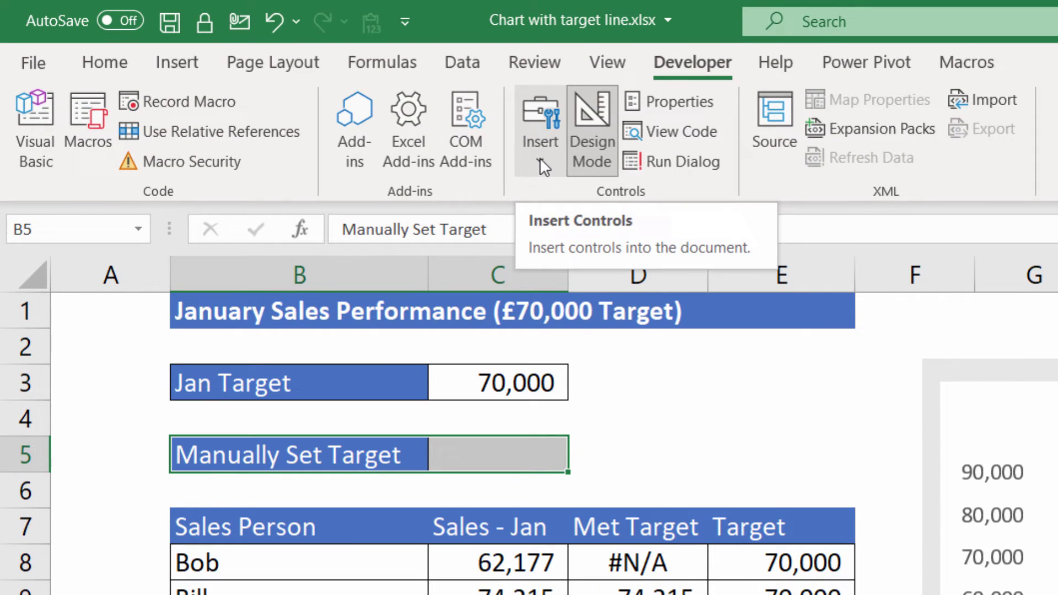
pyautogui.click(540, 157)
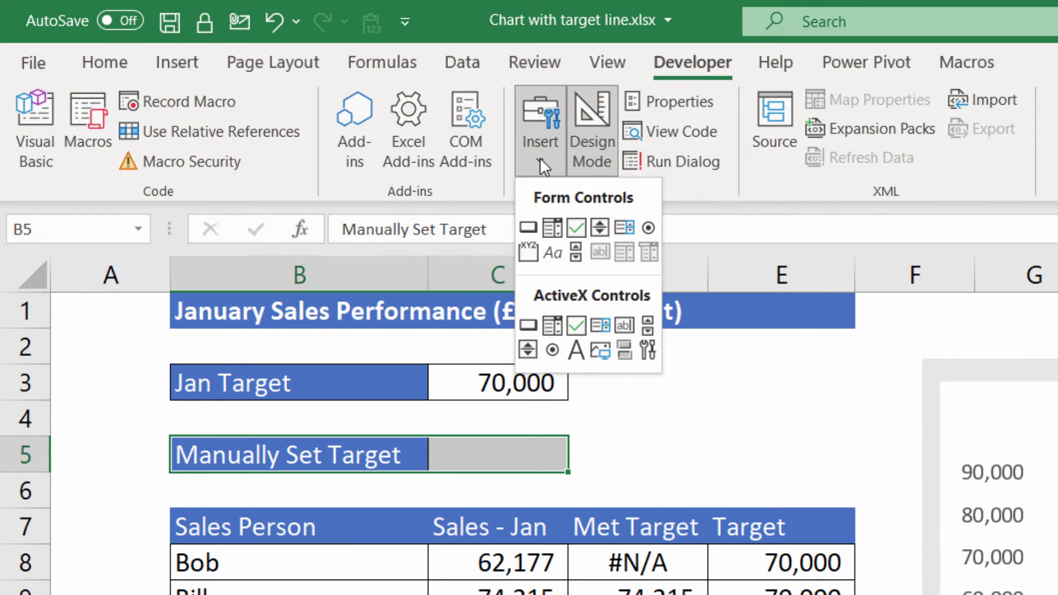
pyautogui.click(540, 159)
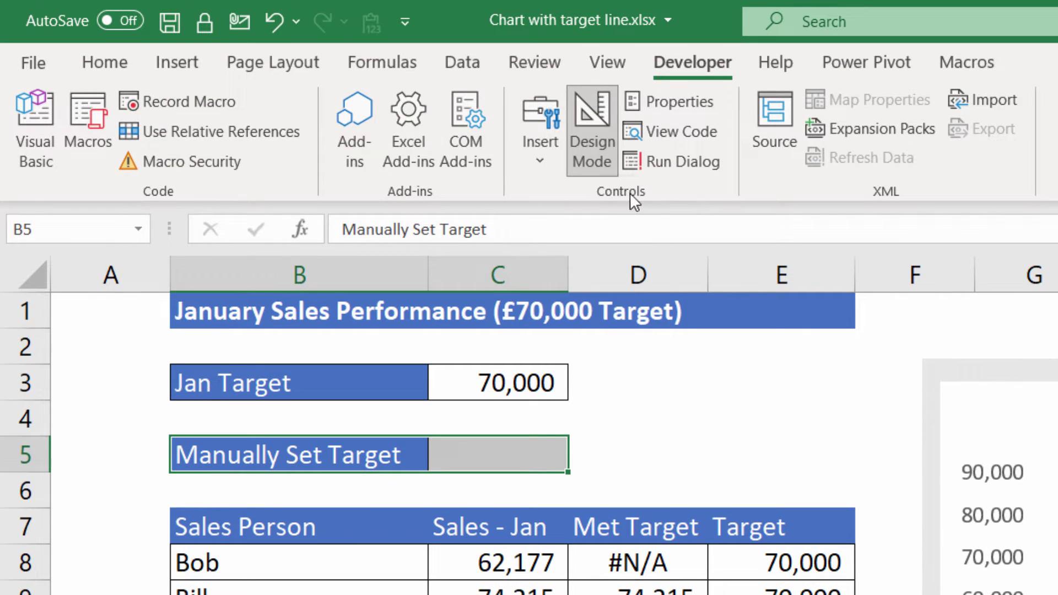
pyautogui.click(538, 156)
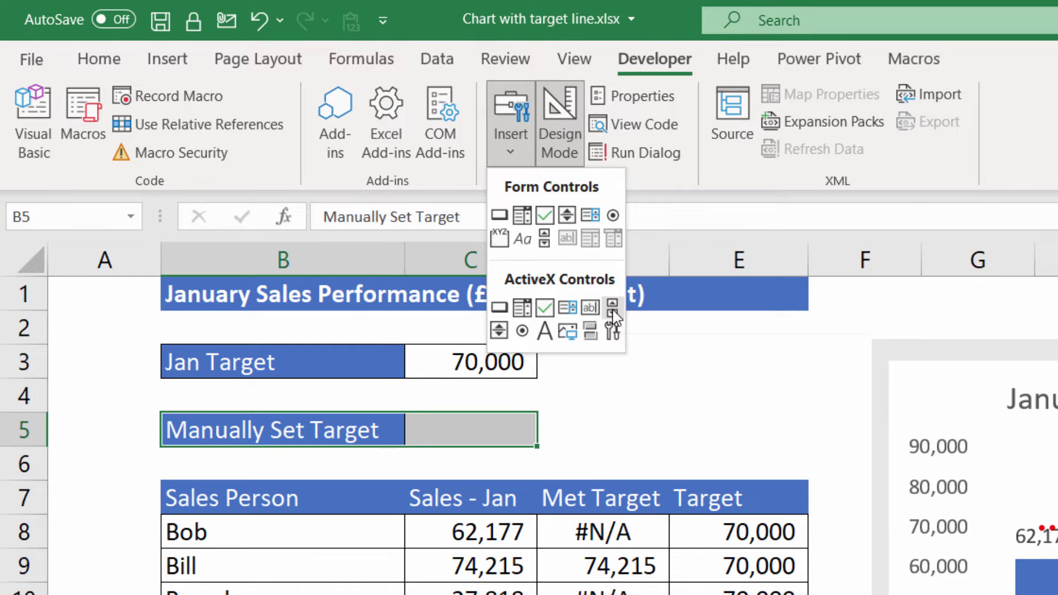
pyautogui.click(613, 311)
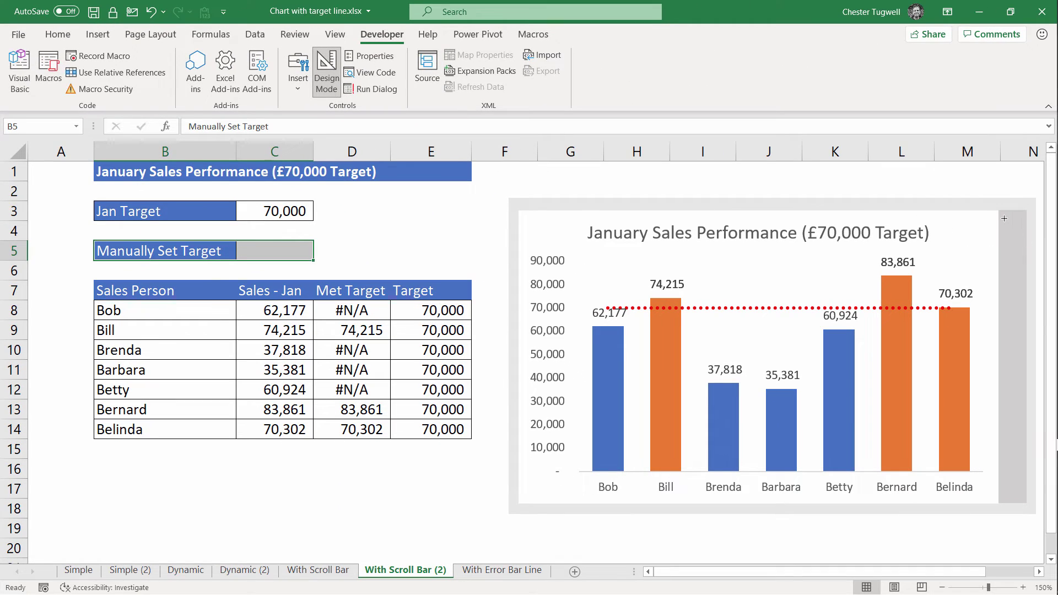
pyautogui.moveTo(1004, 218); pyautogui.dragTo(1024, 498)
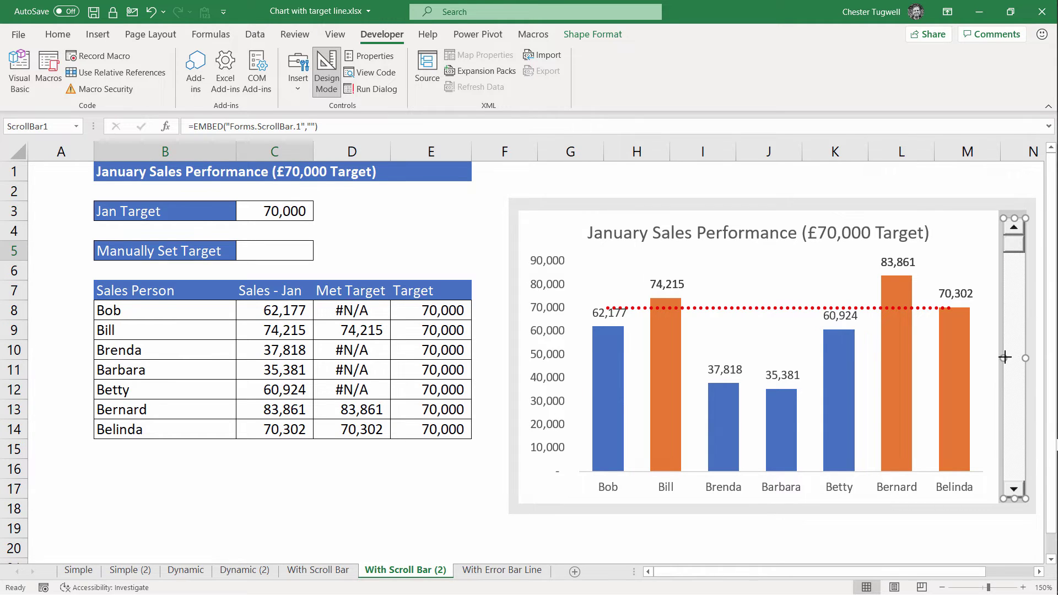
pyautogui.moveTo(1005, 357); pyautogui.dragTo(1001, 357)
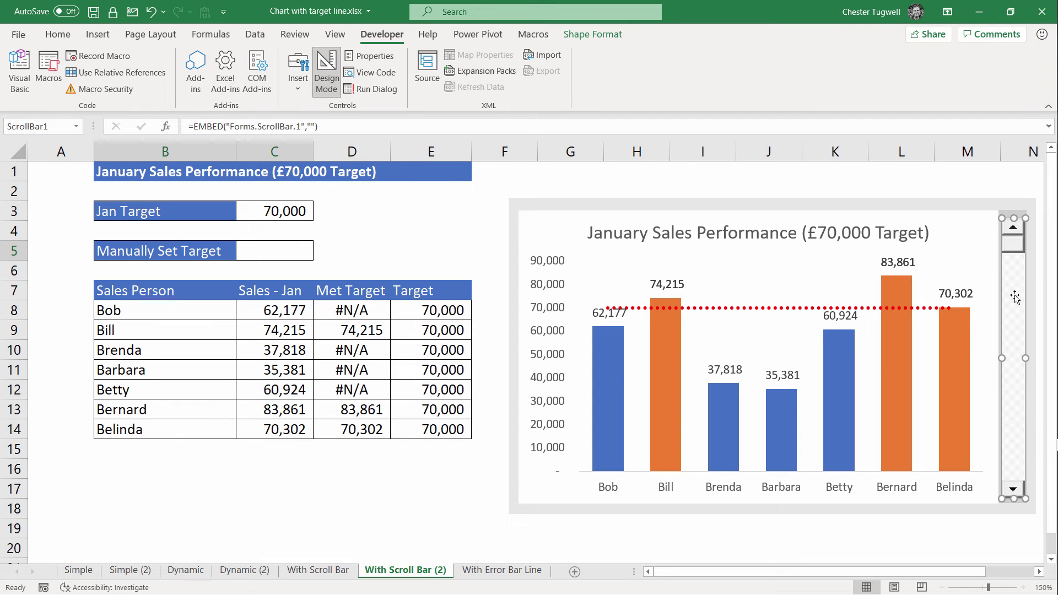
# - Set the scroll bar control's Max property to 90000 and its LinkedCell to c4
pyautogui.rightClick(1014, 298)
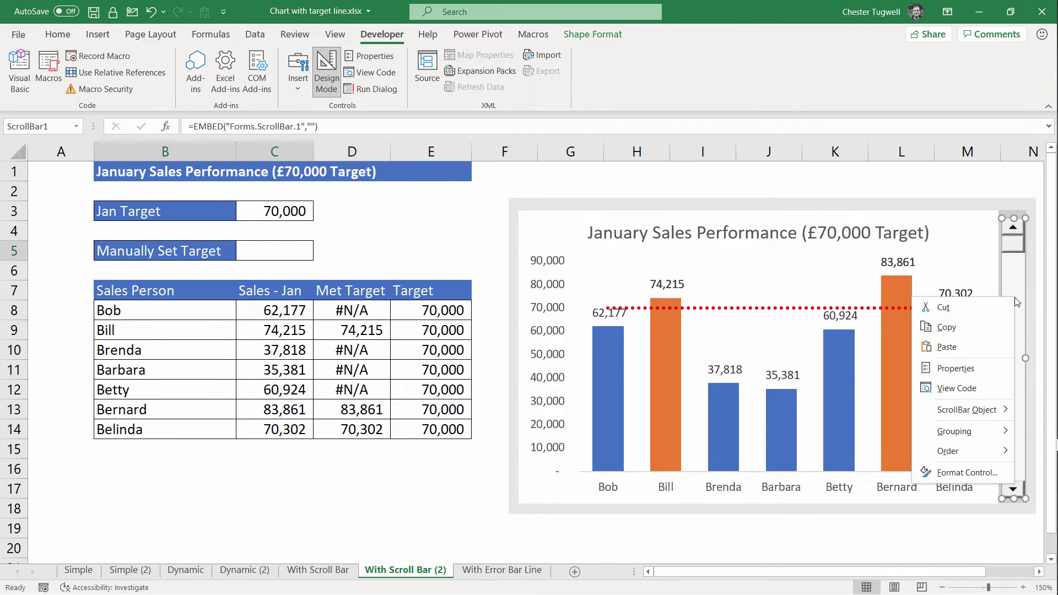
pyautogui.click(970, 371)
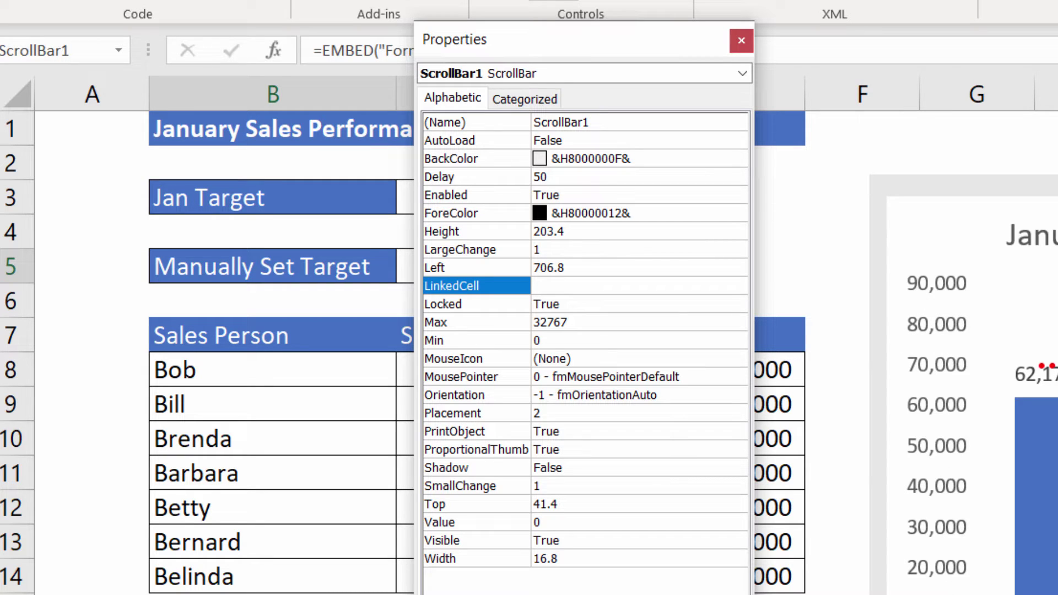
pyautogui.click(513, 322)
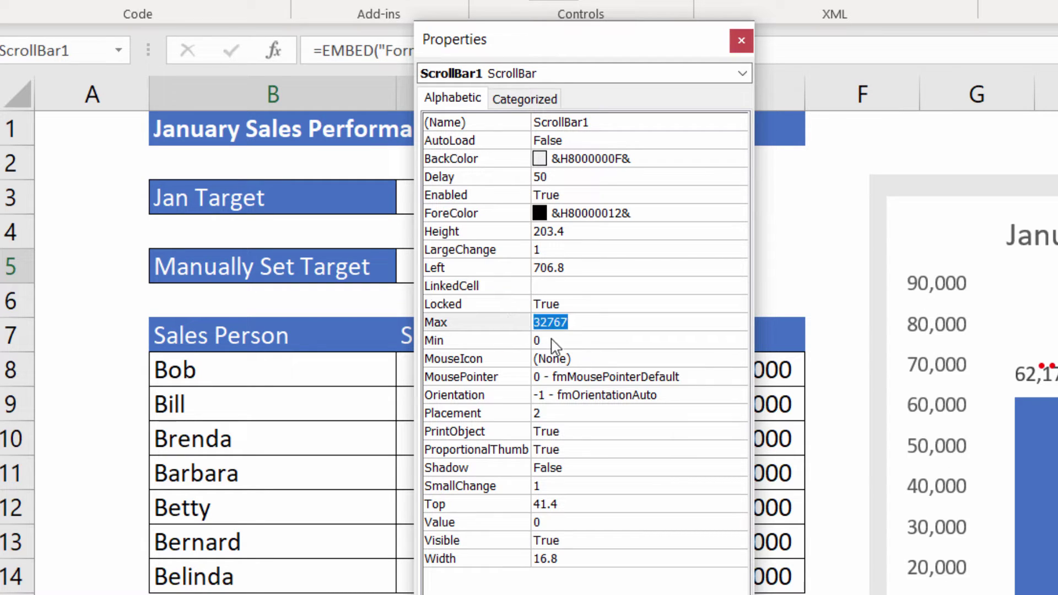
pyautogui.write('90000')
pyautogui.click(558, 285)
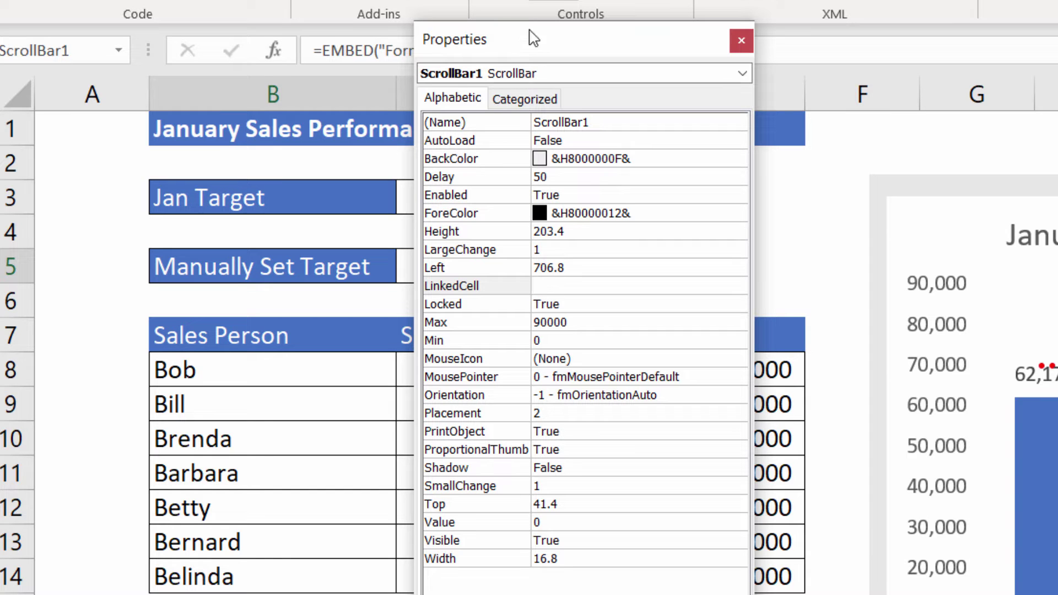
pyautogui.moveTo(534, 36); pyautogui.dragTo(736, 15)
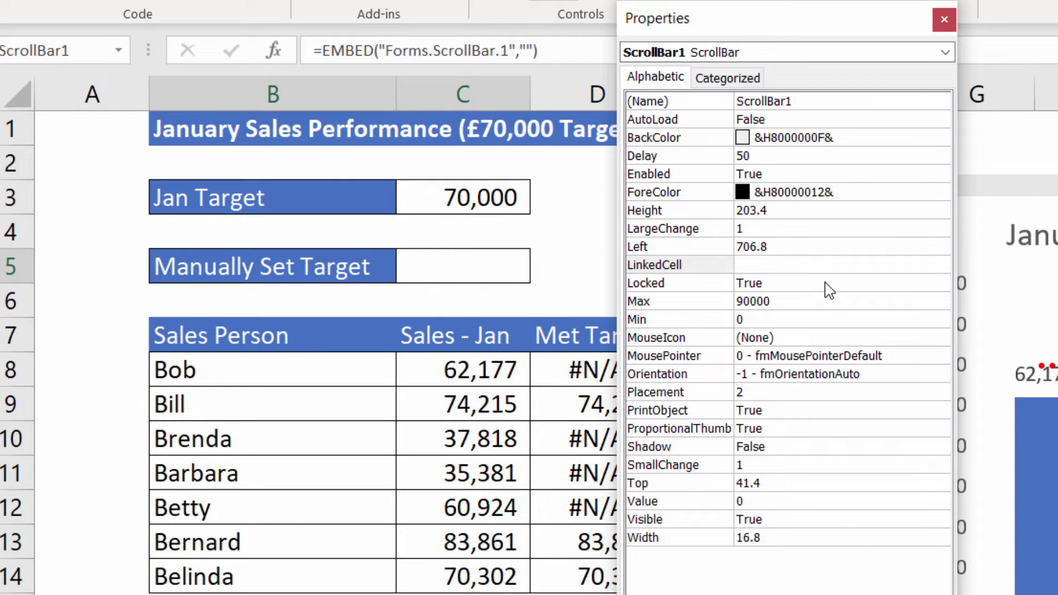
pyautogui.write('c4')
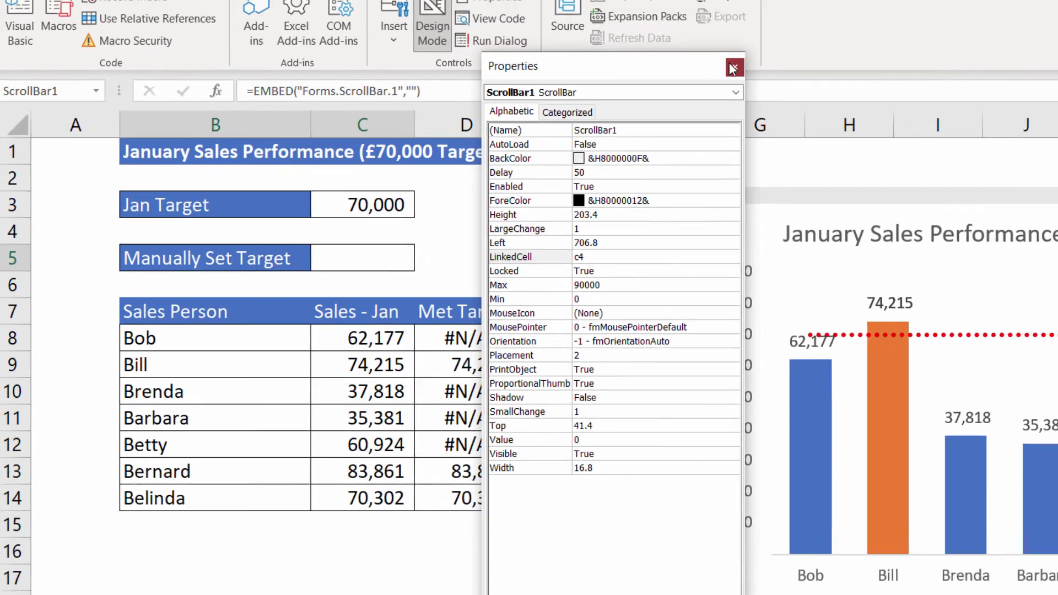
pyautogui.click(733, 67)
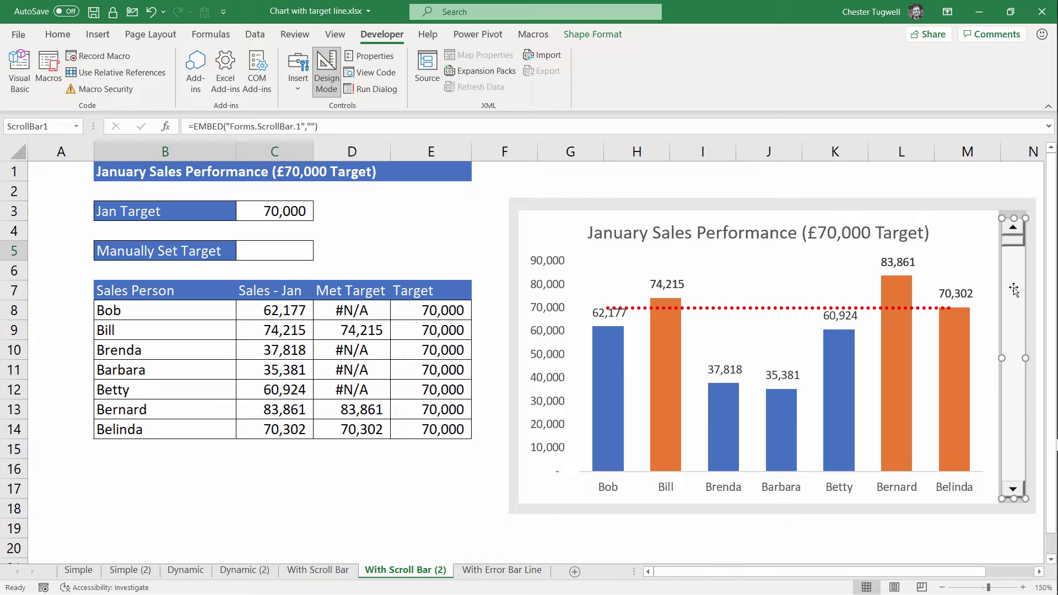
# - Leave Design Mode and move the scroll bar's slider all the way down to test its link to cell C4
pyautogui.click(327, 88)
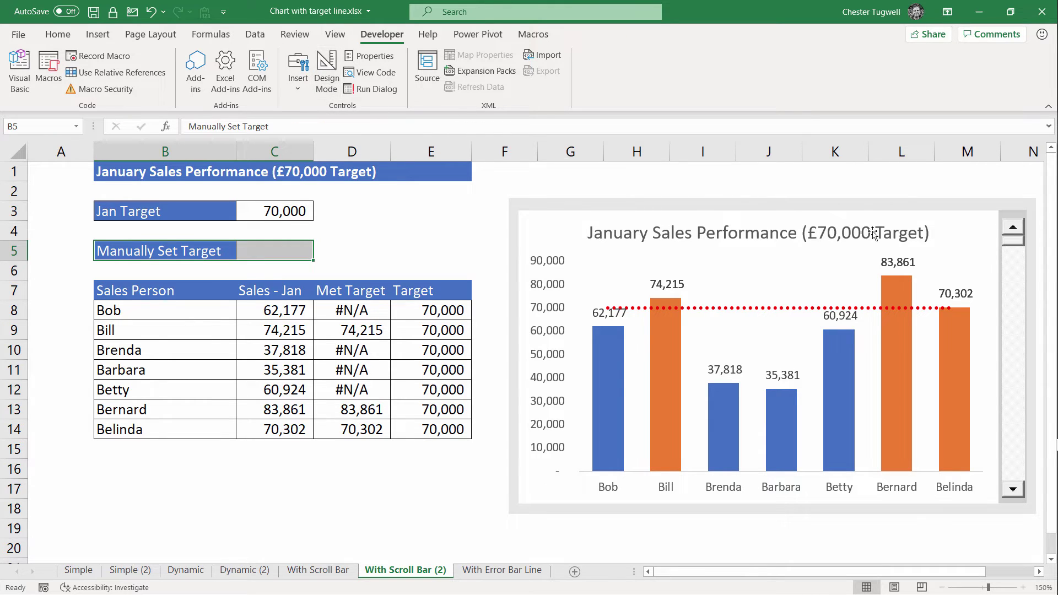
pyautogui.click(1013, 245)
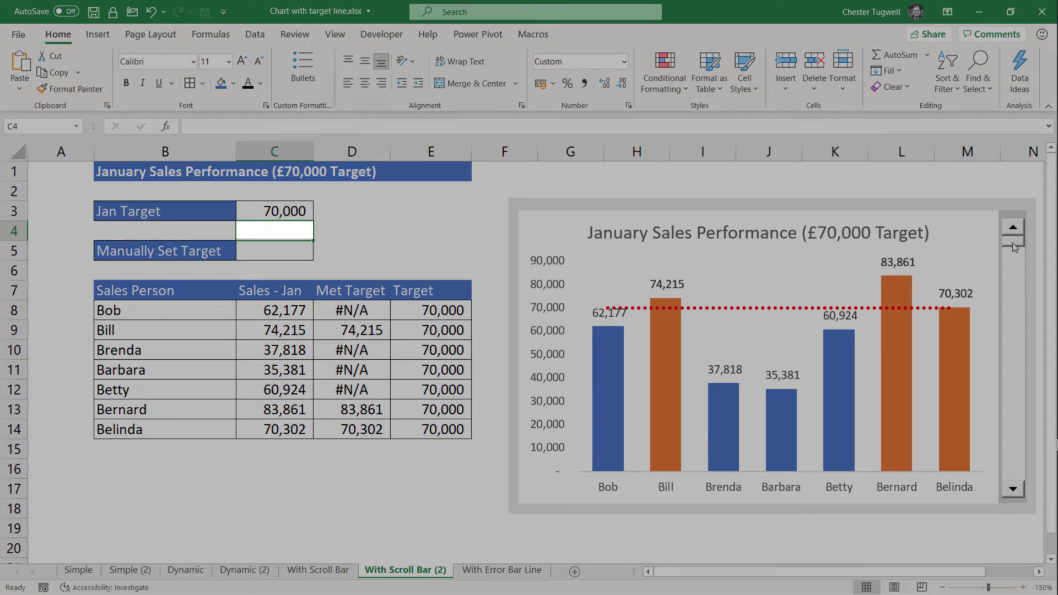
pyautogui.moveTo(1012, 246); pyautogui.dragTo(1017, 487)
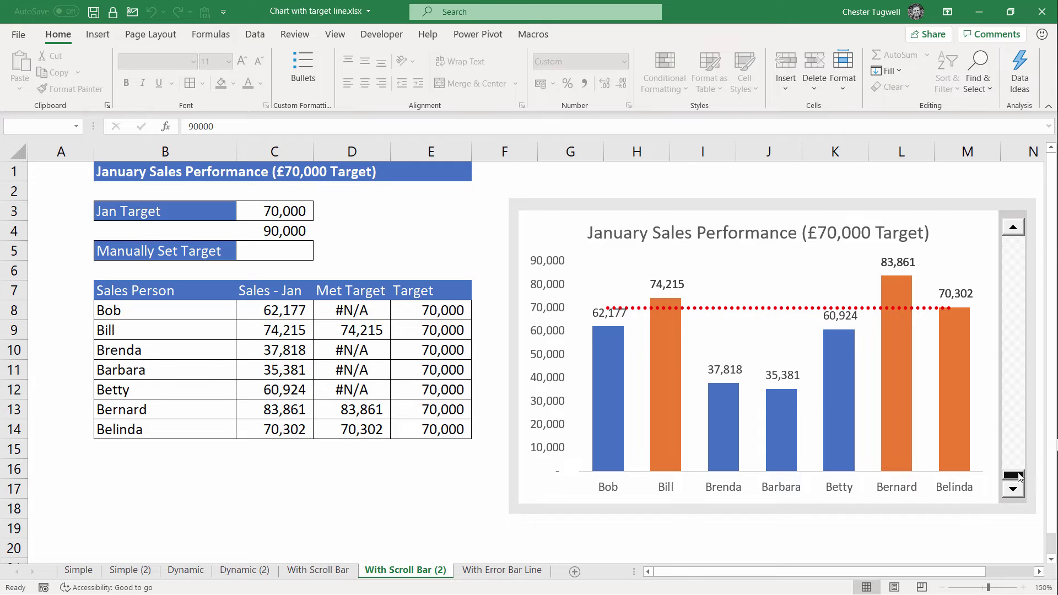
pyautogui.moveTo(1019, 476)
pyautogui.mouseDown()
pyautogui.moveTo(1026, 229)
pyautogui.moveTo(1016, 248)
pyautogui.moveTo(1013, 486)
pyautogui.mouseUp()
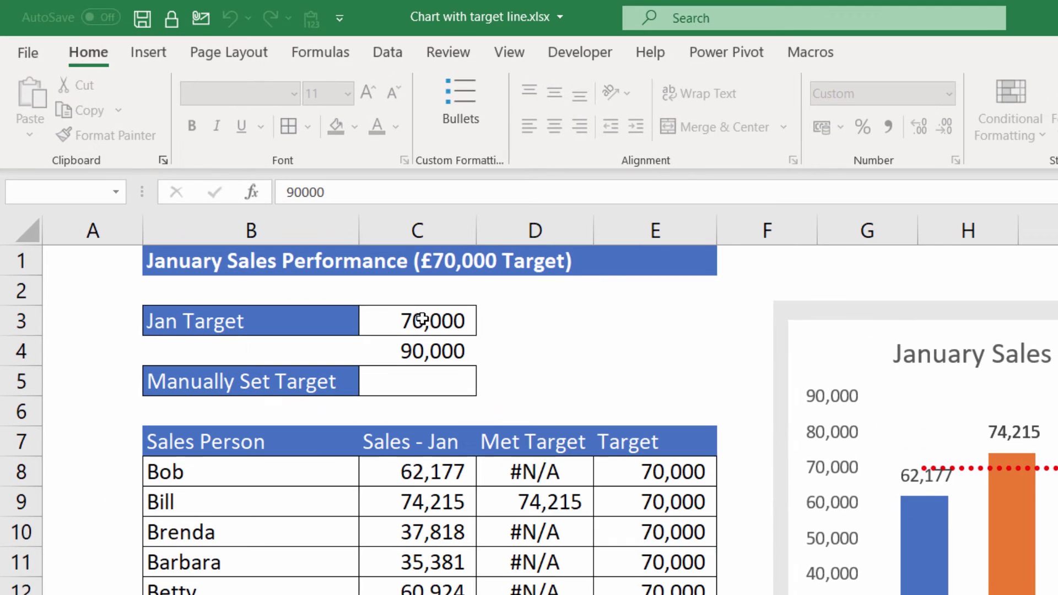
# - Replace the Jan Target value in cell C3 with the formula =90000-C4
pyautogui.doubleClick(422, 320)
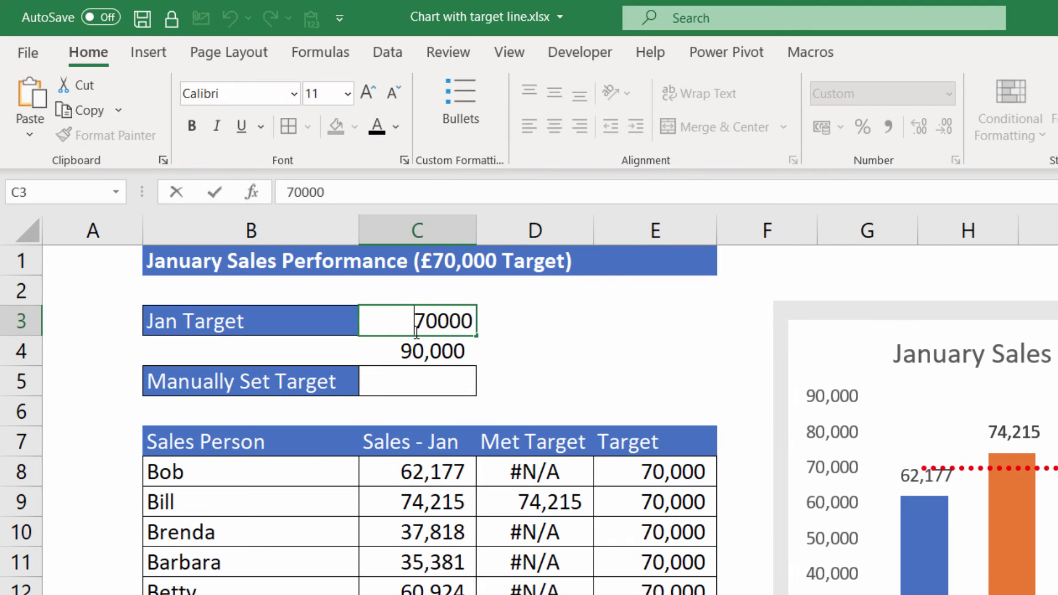
pyautogui.press('Home')
pyautogui.write('=')
pyautogui.moveTo(474, 317); pyautogui.dragTo(414, 318)
pyautogui.write('90000')
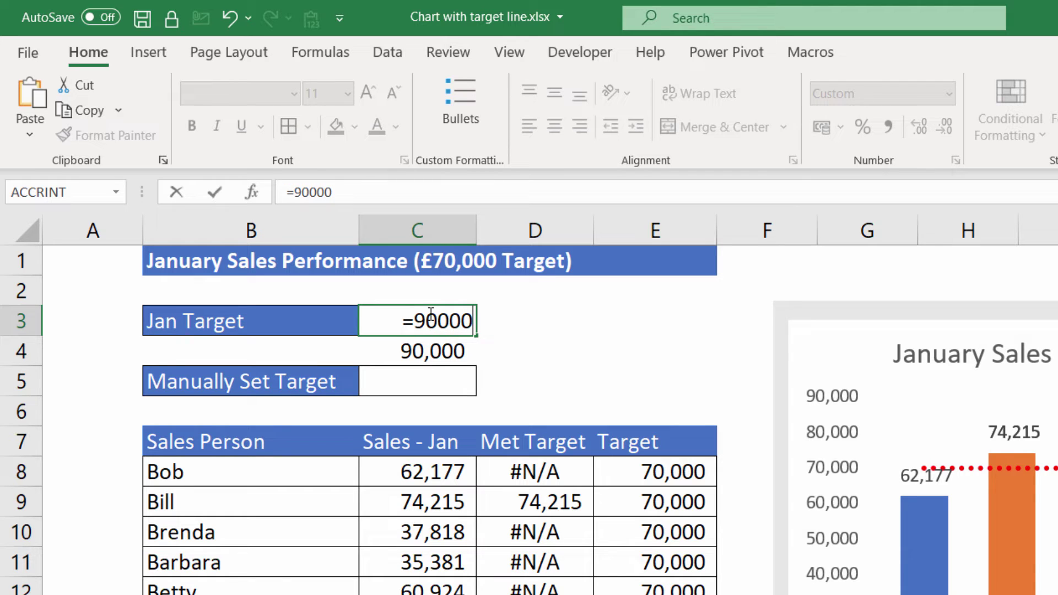
pyautogui.write('-')
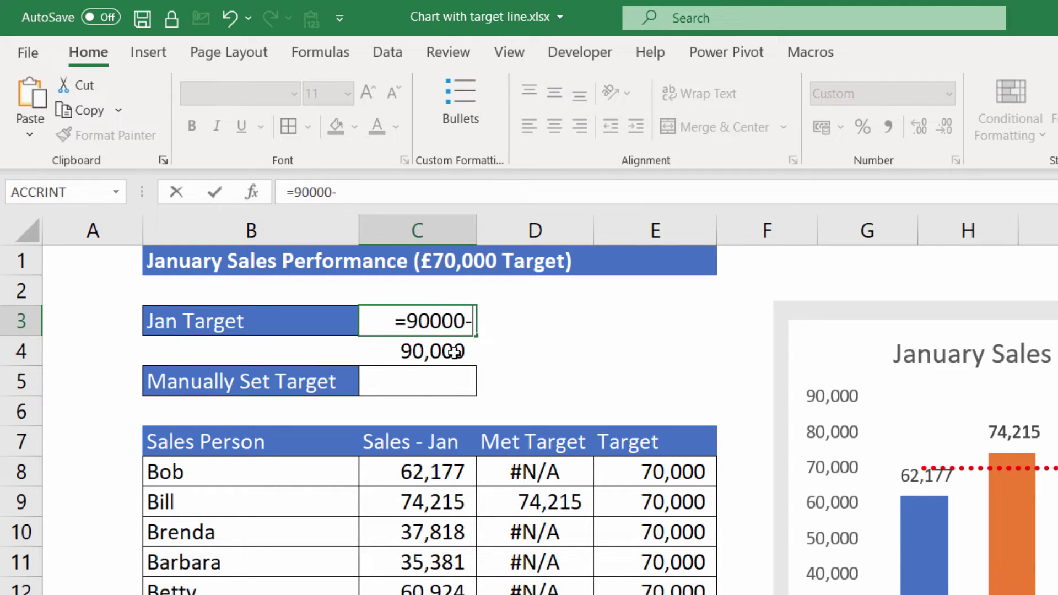
pyautogui.click(455, 351)
pyautogui.press('Return')
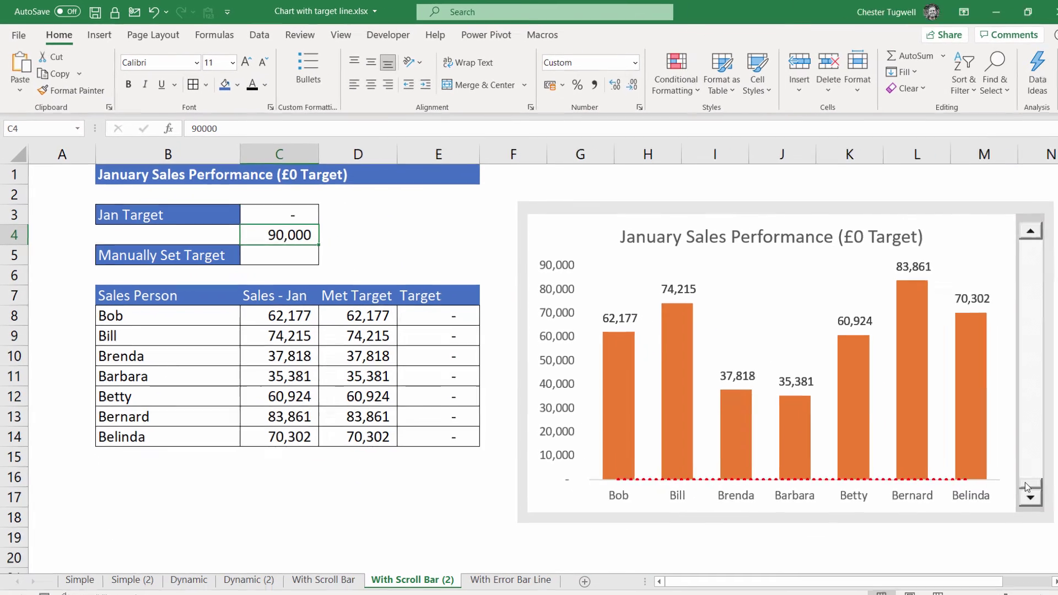
# - Adjust the scroll bar slightly near its lower end and hide the linked value in C4 with a white font colour
pyautogui.moveTo(1016, 455); pyautogui.dragTo(1016, 477)
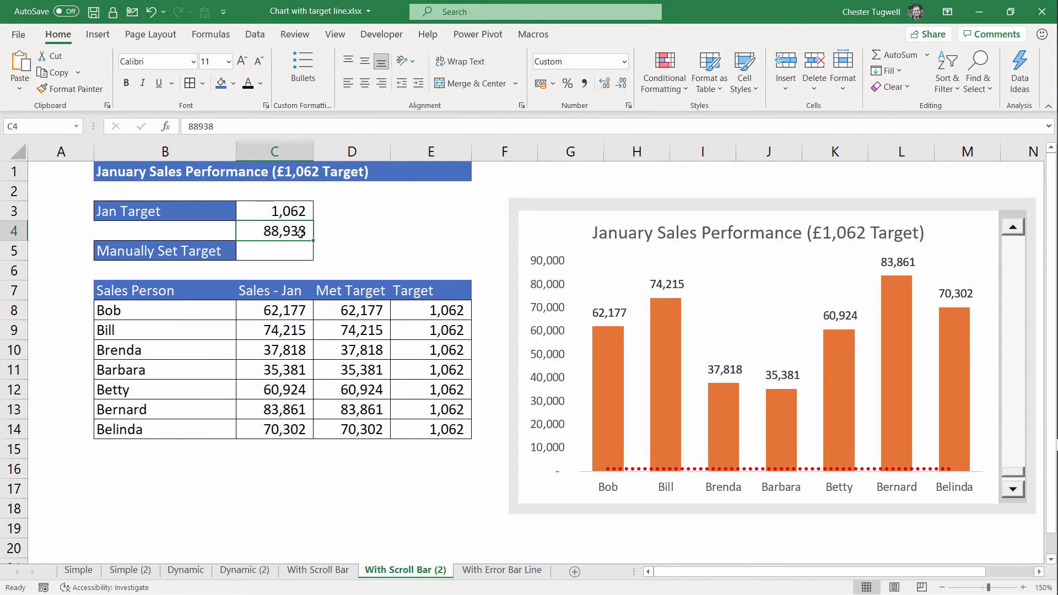
pyautogui.click(262, 84)
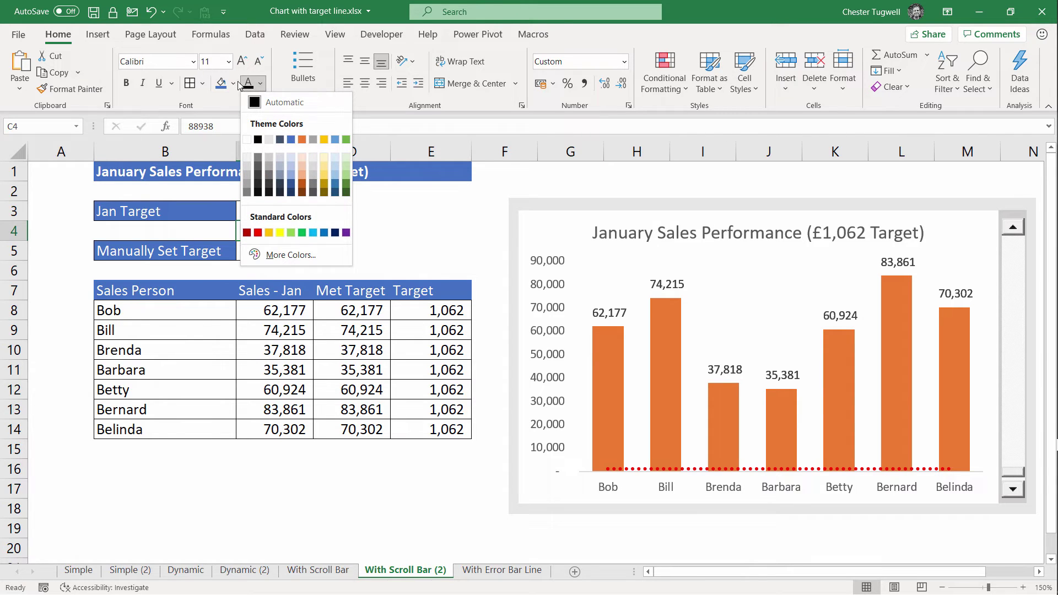
pyautogui.click(249, 139)
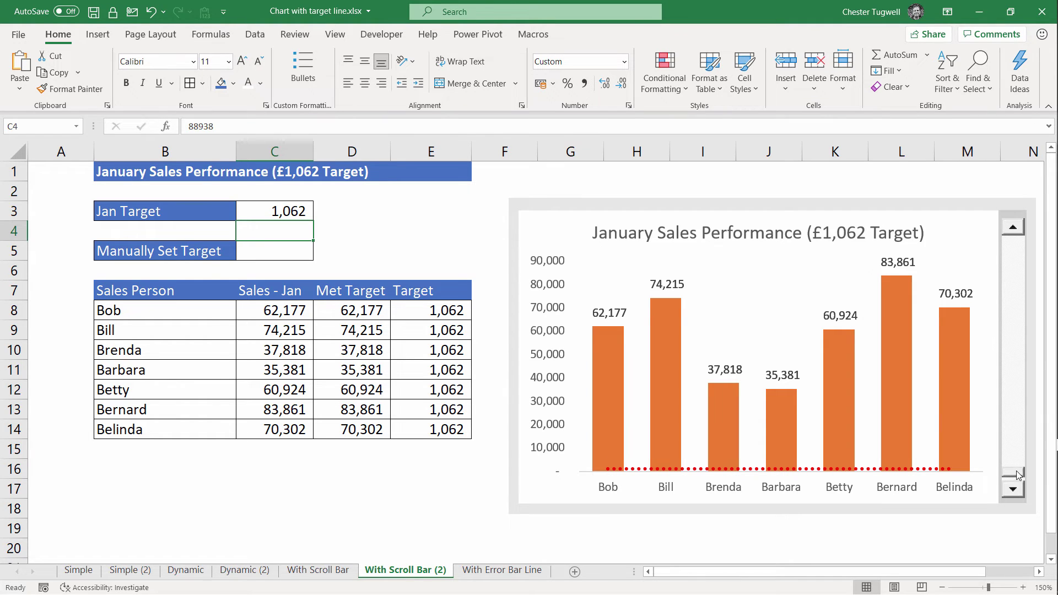
# - Test the scroll bar by moving the target line to several heights, finishing at the 90,000 maximum
pyautogui.moveTo(1017, 475); pyautogui.dragTo(1001, 321)
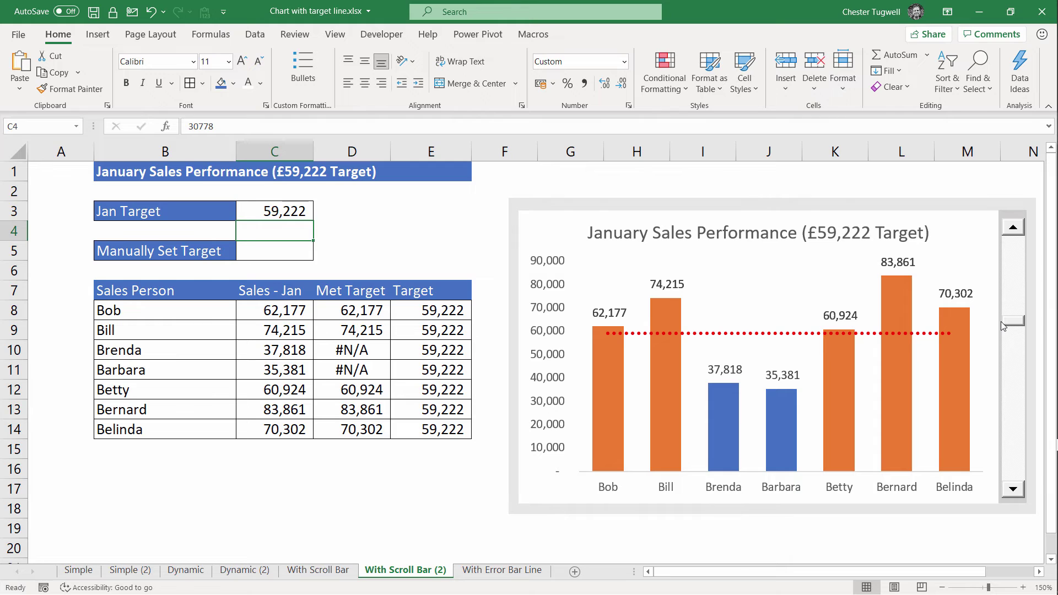
pyautogui.click(1002, 322)
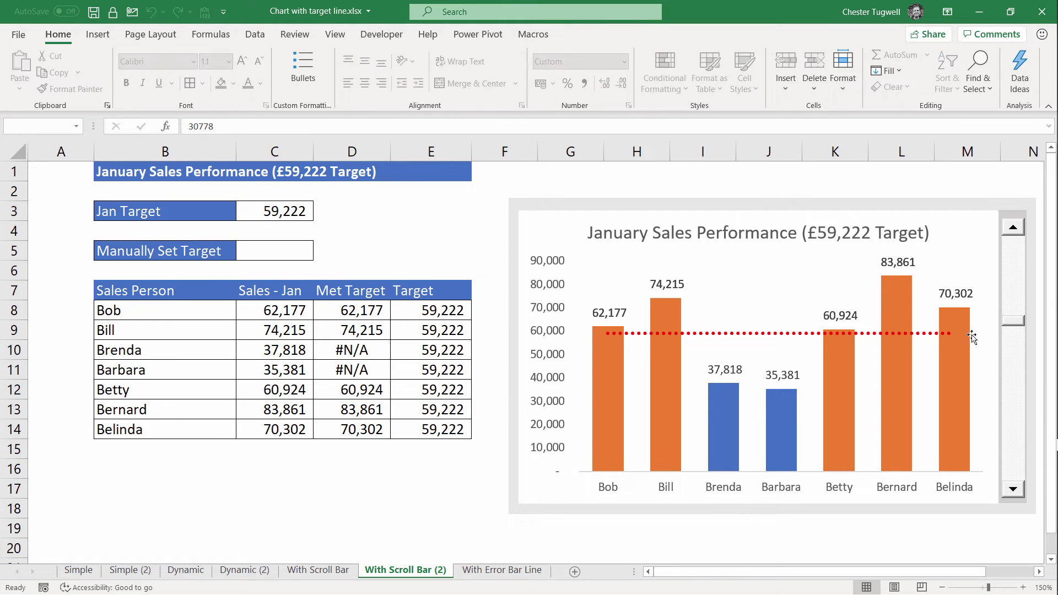
pyautogui.click(1013, 321)
pyautogui.click(1015, 322)
pyautogui.moveTo(1017, 324); pyautogui.dragTo(1018, 377)
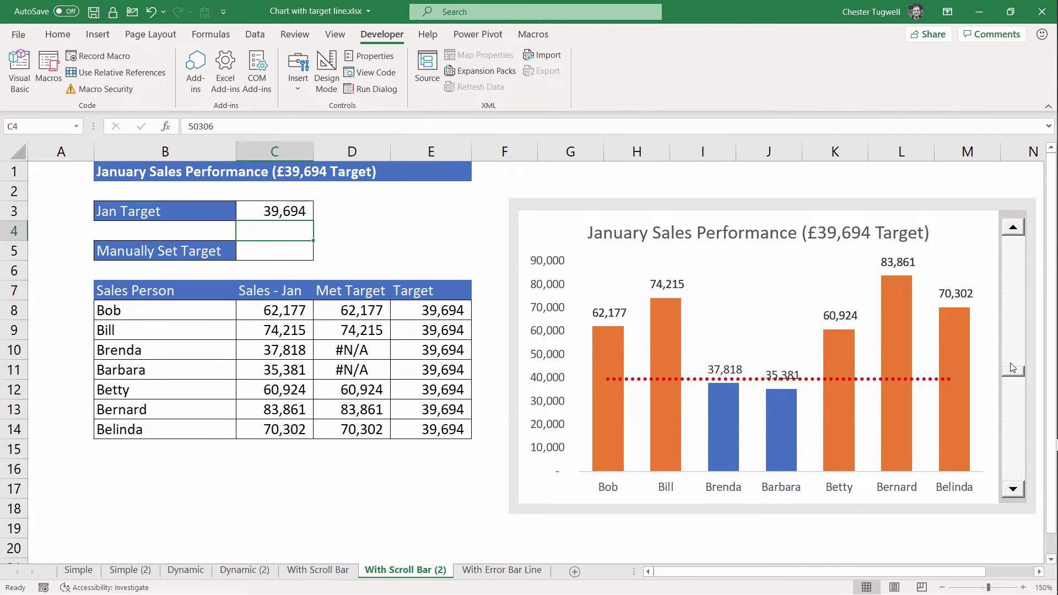
pyautogui.moveTo(1013, 368); pyautogui.dragTo(1013, 240)
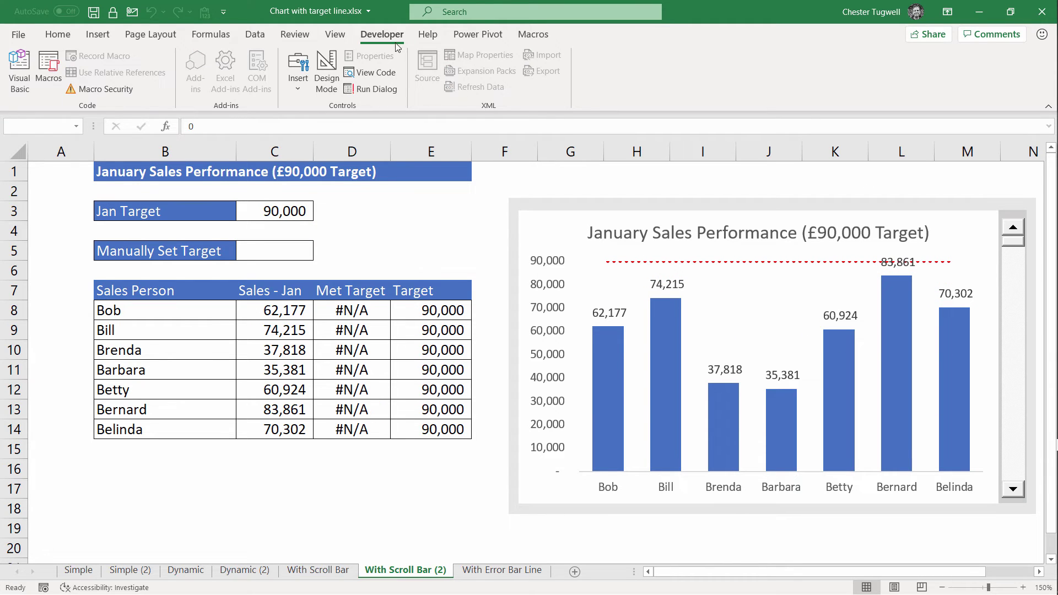
# - Shorten the scroll bar from its upper end so its slider lines up with the 90,000 target line, and leave Design Mode
pyautogui.click(326, 72)
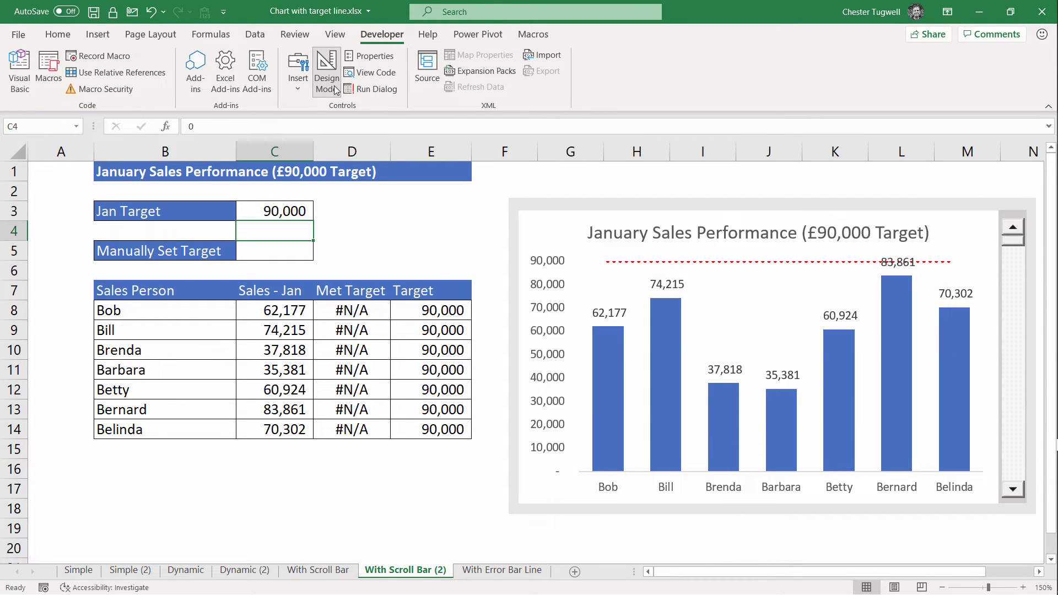
pyautogui.click(1014, 226)
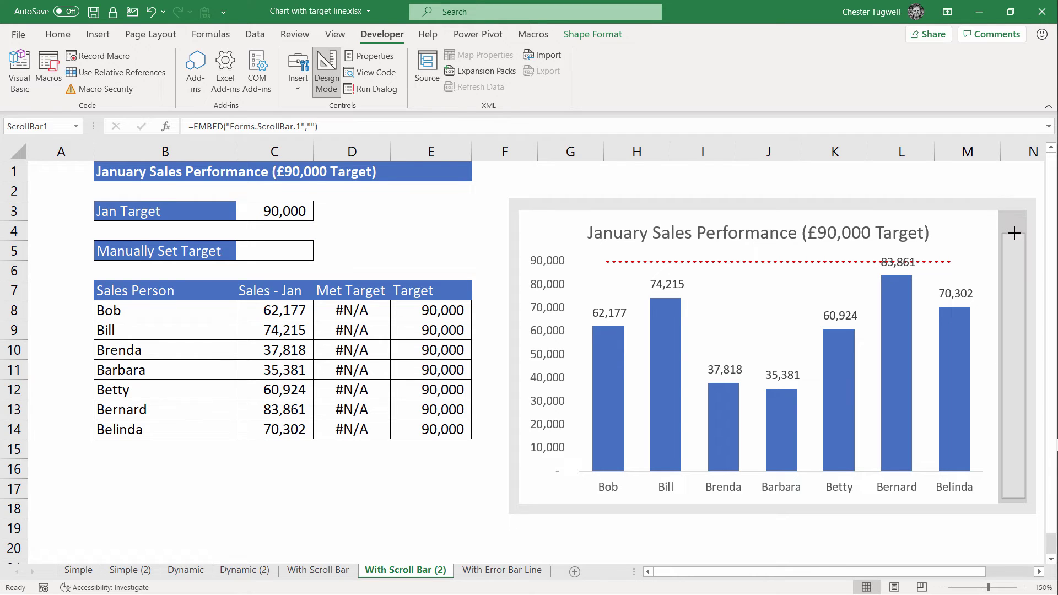
pyautogui.moveTo(1014, 234); pyautogui.dragTo(1013, 242)
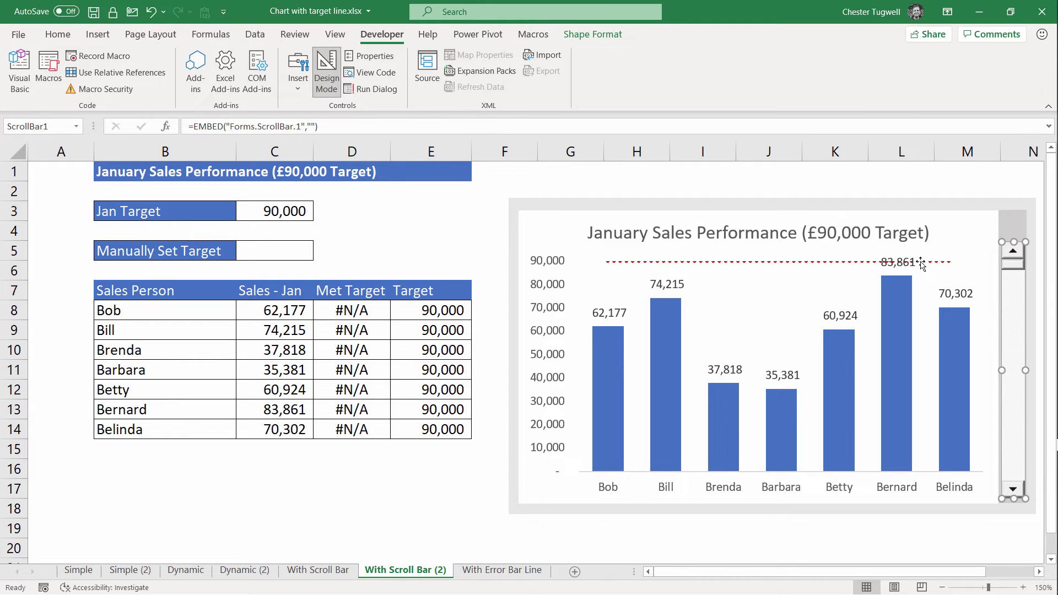
pyautogui.click(323, 83)
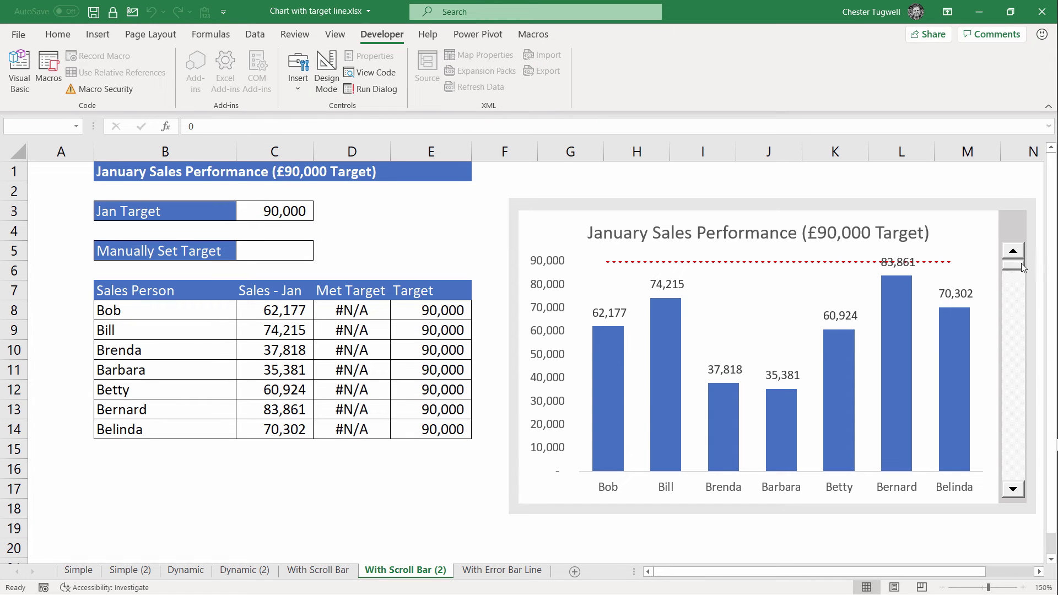
# - Shorten the scroll bar's lower end to match the chart's zero line, and slide the target to about 48,083 outside Design Mode
pyautogui.moveTo(1020, 267); pyautogui.dragTo(1022, 477)
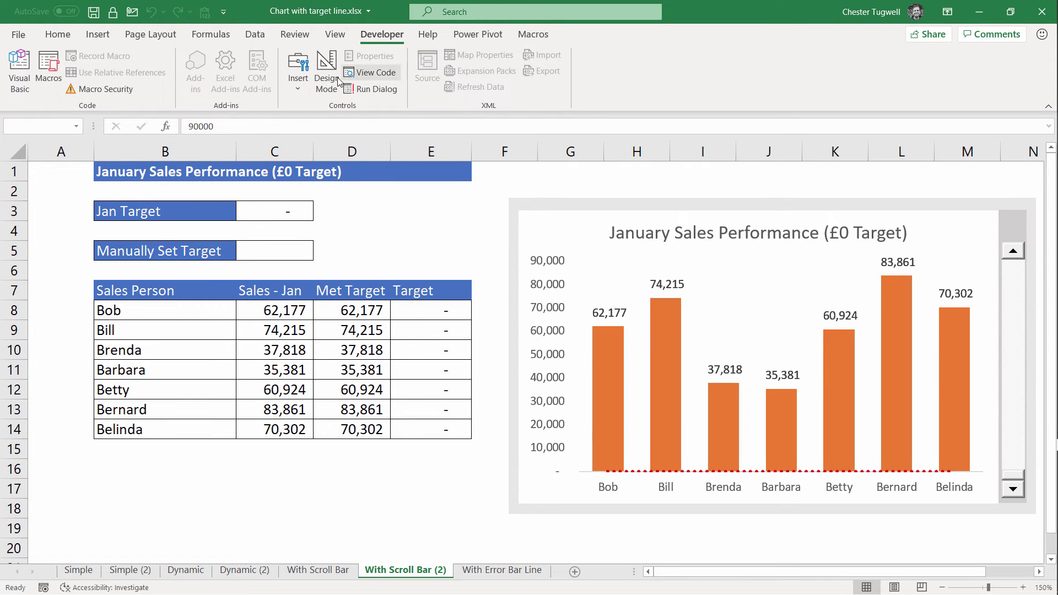
pyautogui.click(326, 77)
pyautogui.click(1013, 500)
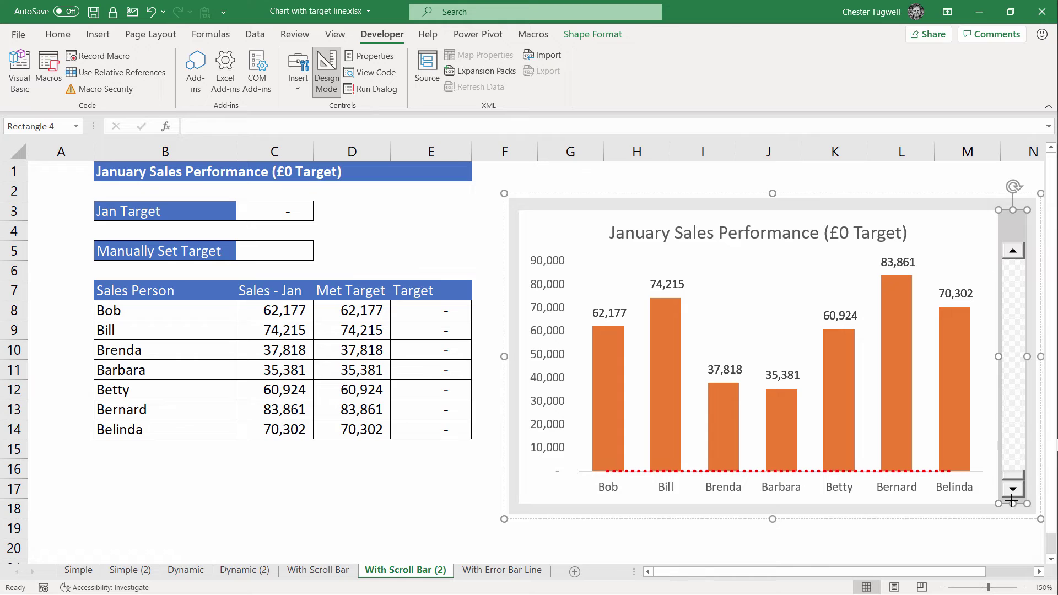
pyautogui.click(1012, 499)
pyautogui.click(1013, 493)
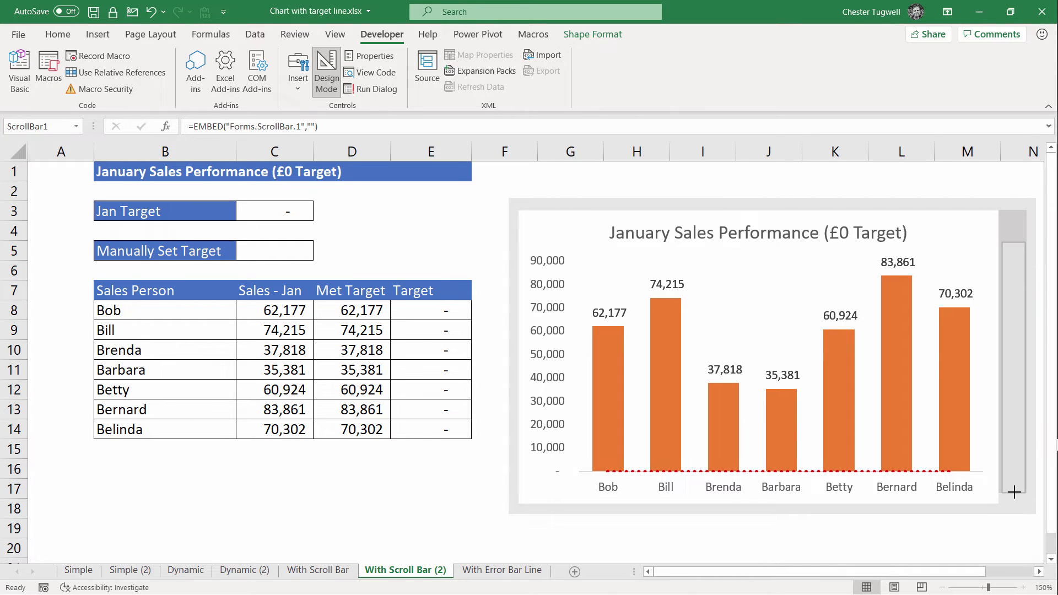
pyautogui.moveTo(1015, 491)
pyautogui.mouseDown()
pyautogui.moveTo(1016, 550)
pyautogui.moveTo(1013, 488)
pyautogui.mouseUp()
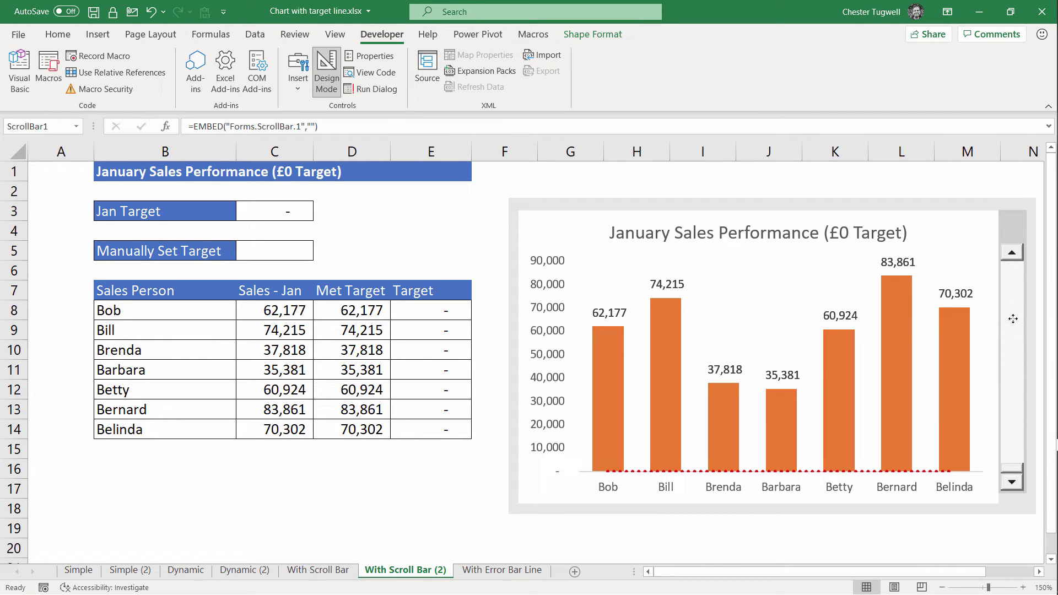
pyautogui.click(326, 72)
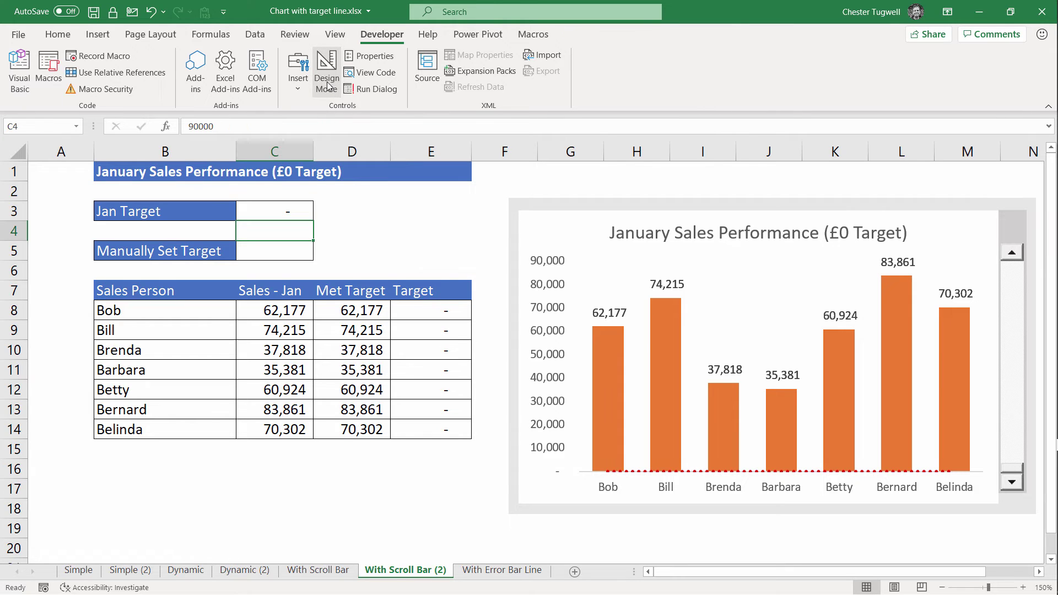
pyautogui.moveTo(1018, 468); pyautogui.dragTo(1017, 364)
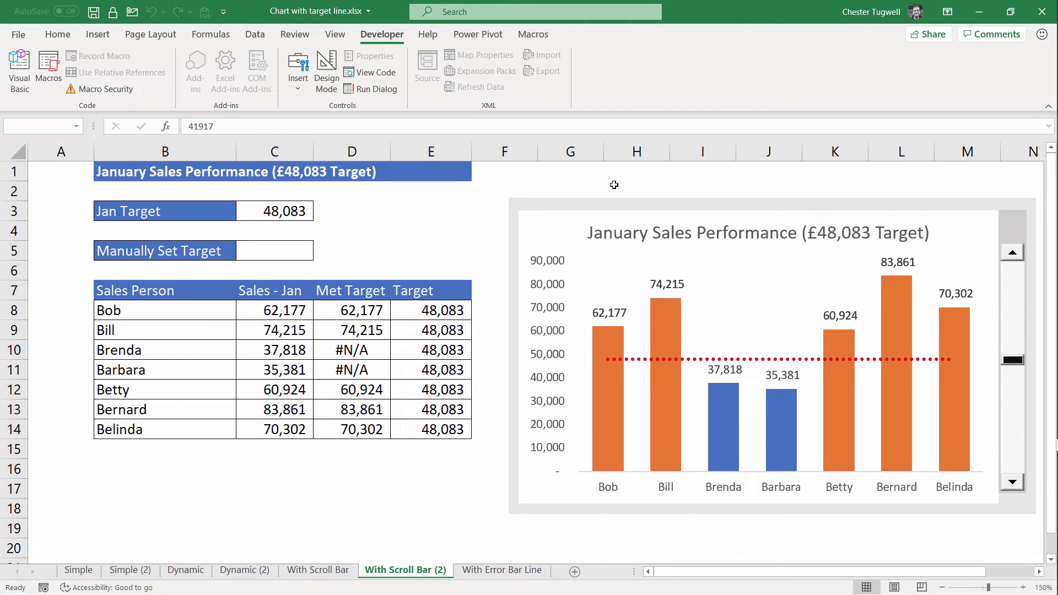
# - Enter a Manually Set Target of 70000 in cell C5
pyautogui.click(268, 250)
pyautogui.write('70,00')
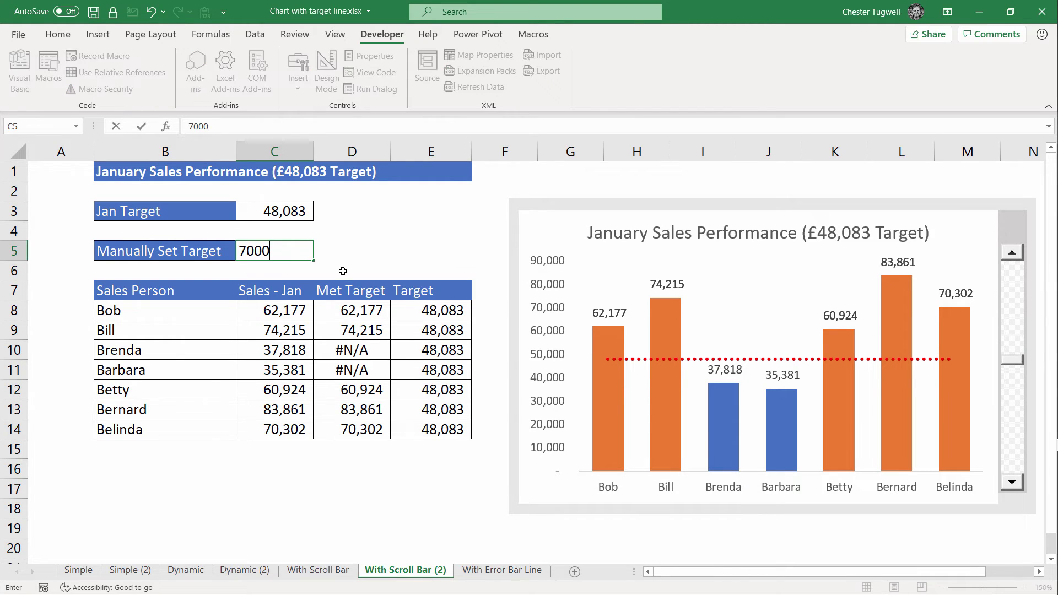
pyautogui.write('0')
pyautogui.press('Return')
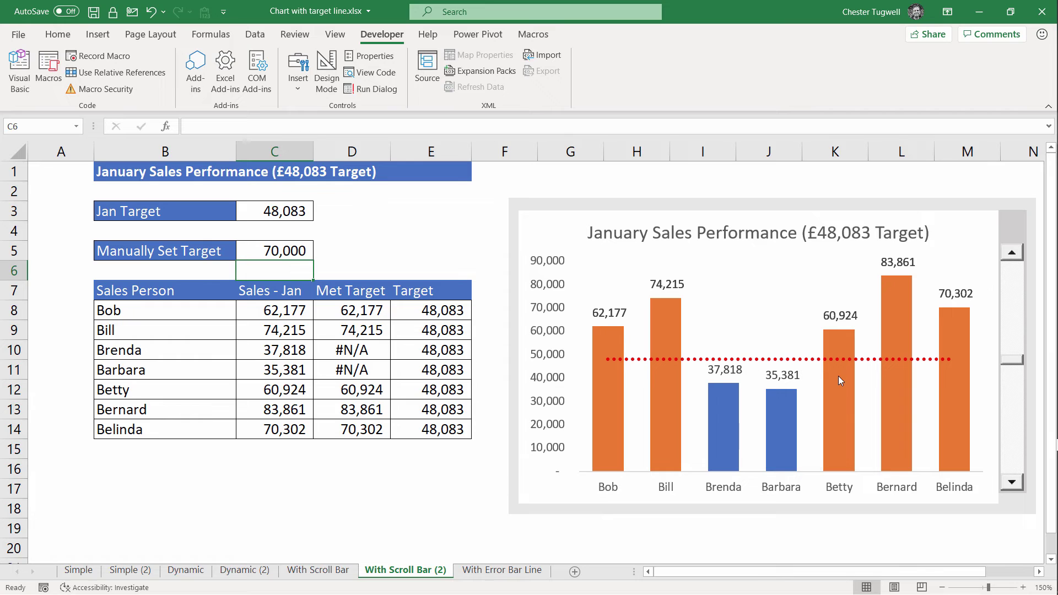
# - Change the Jan Target formula in C3 to =IF(C5="",90000-C4,C5) so a manual target overrides the scroll bar
pyautogui.moveTo(838, 377)
pyautogui.click(251, 211)
pyautogui.doubleClick(250, 209)
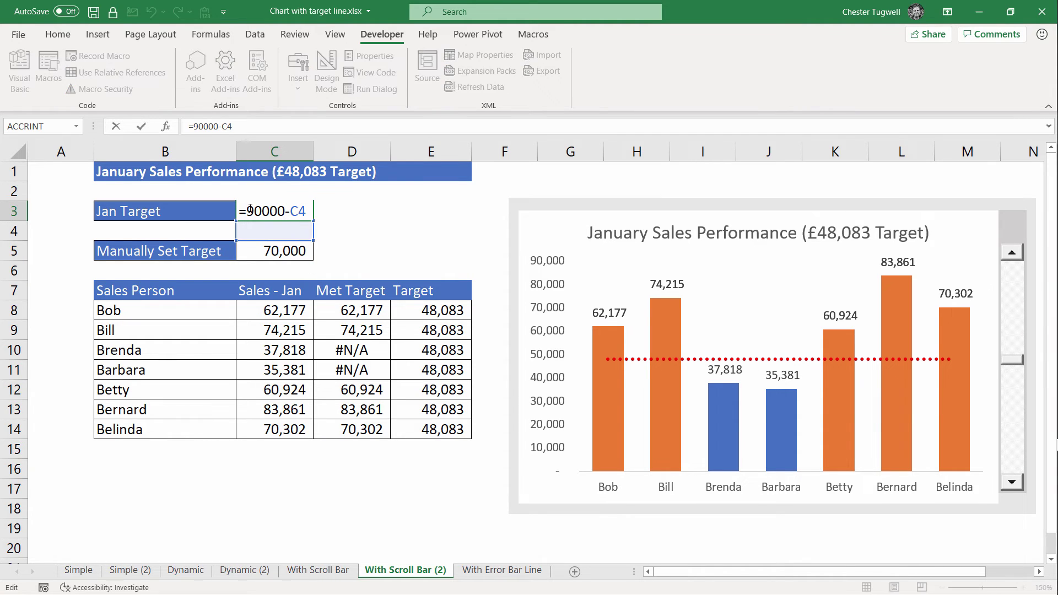
pyautogui.write('IF(')
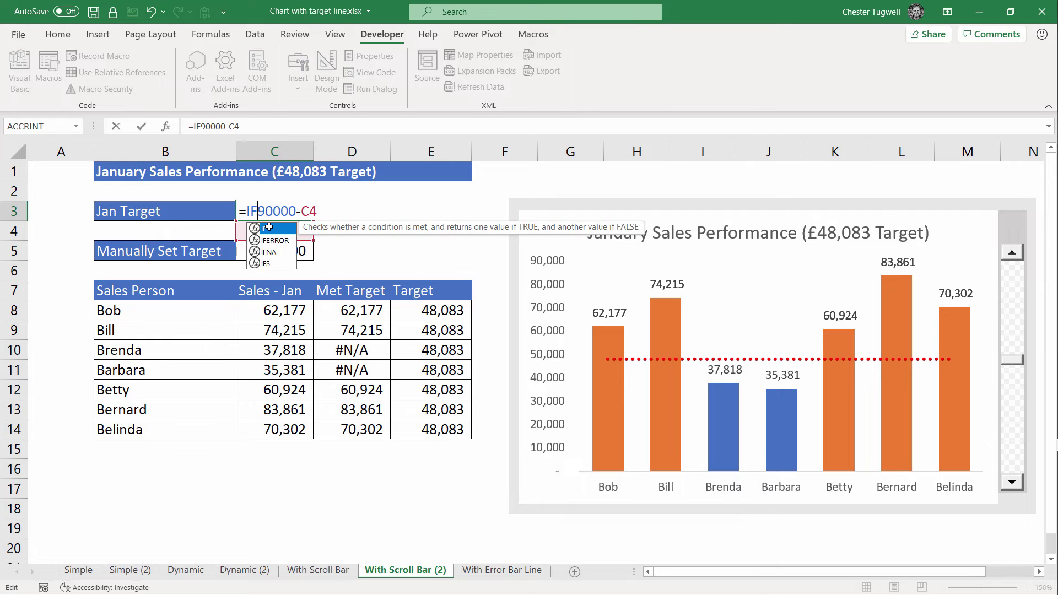
pyautogui.click(289, 251)
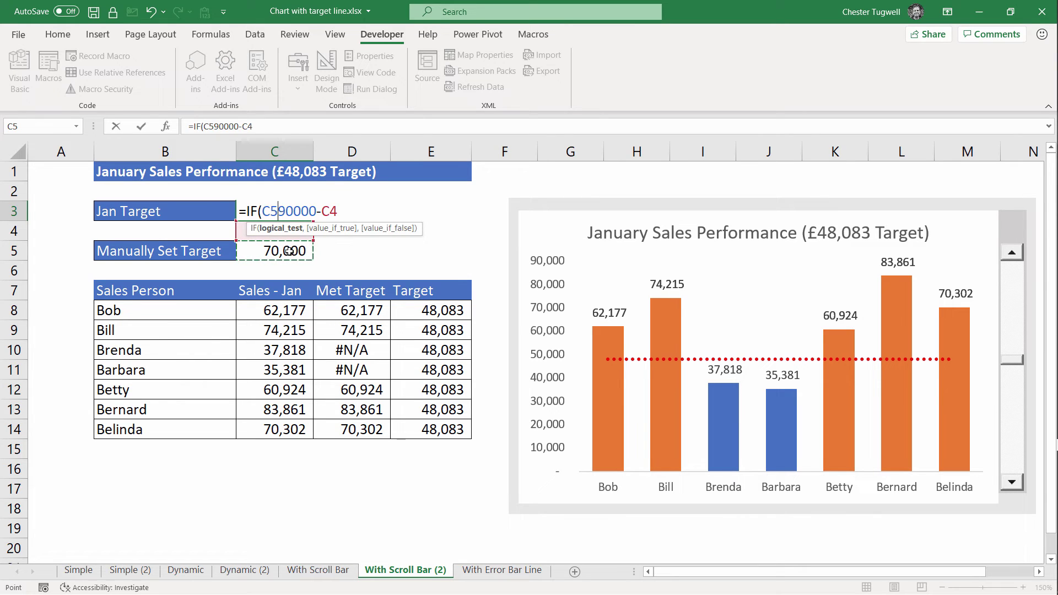
pyautogui.write('=""')
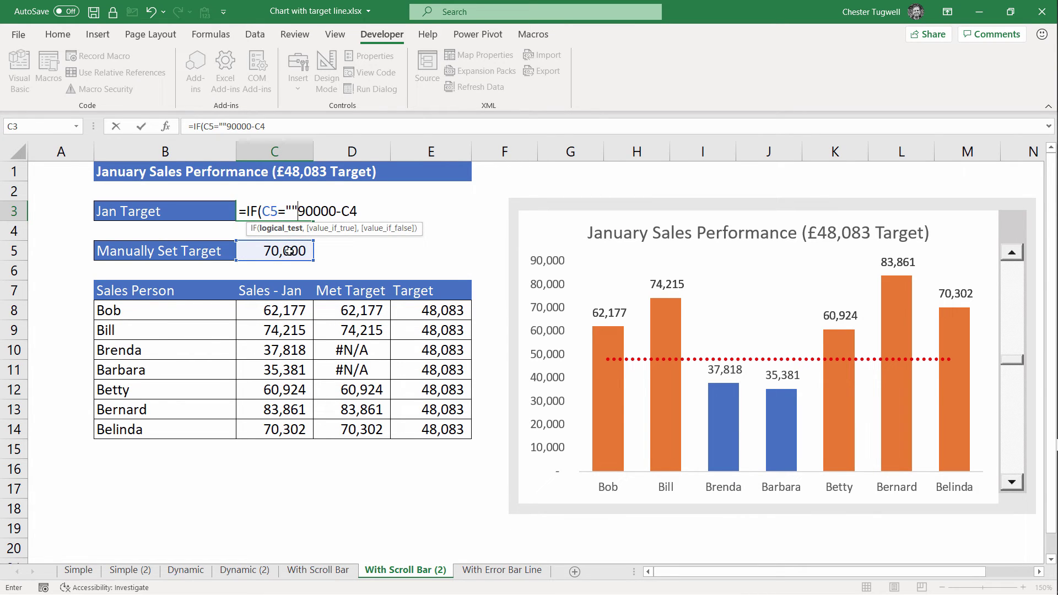
pyautogui.write(',')
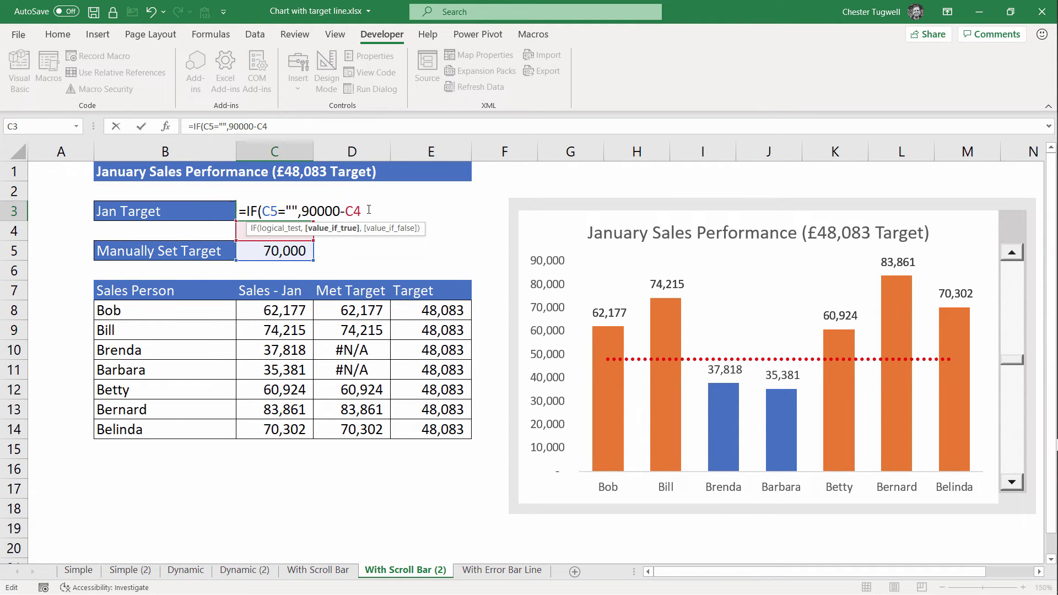
pyautogui.write(',')
pyautogui.click(293, 251)
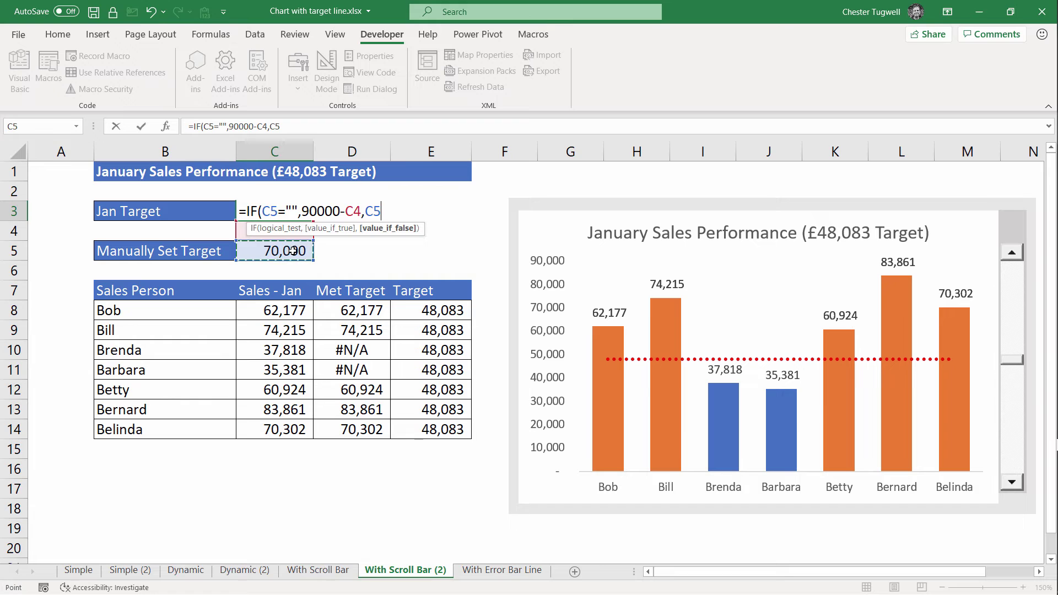
pyautogui.write(')')
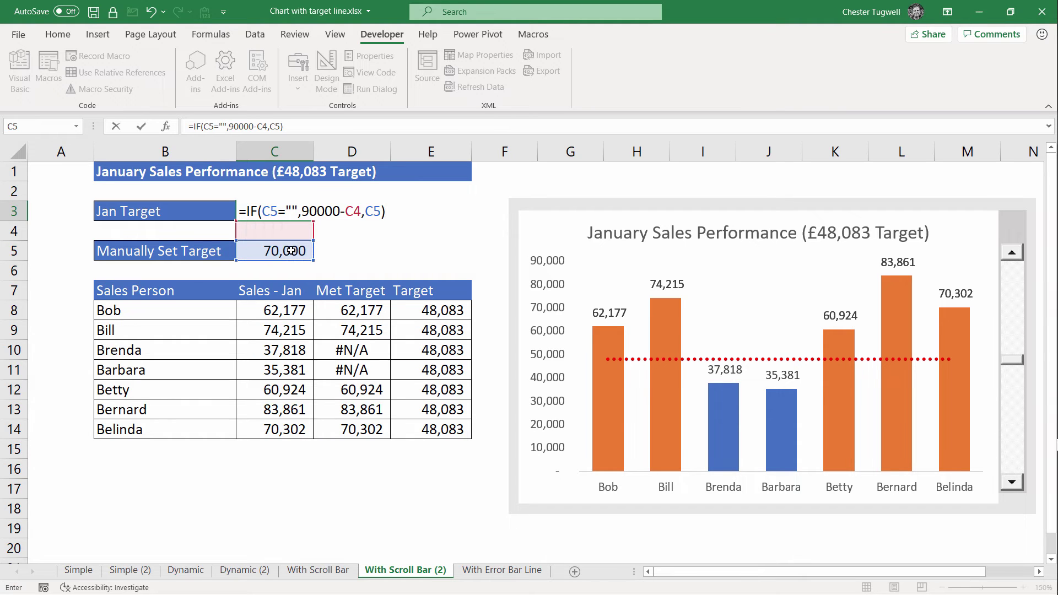
pyautogui.press('Return')
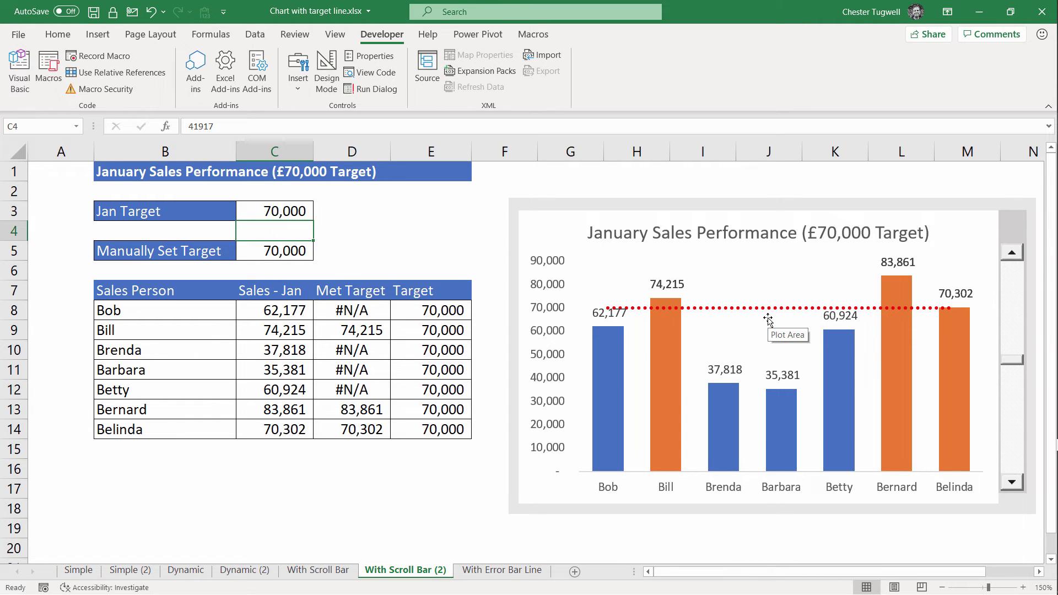
# - Clear the manually set target in C5 and move the target to 66,822 with the chart's scroll bar
pyautogui.click(295, 251)
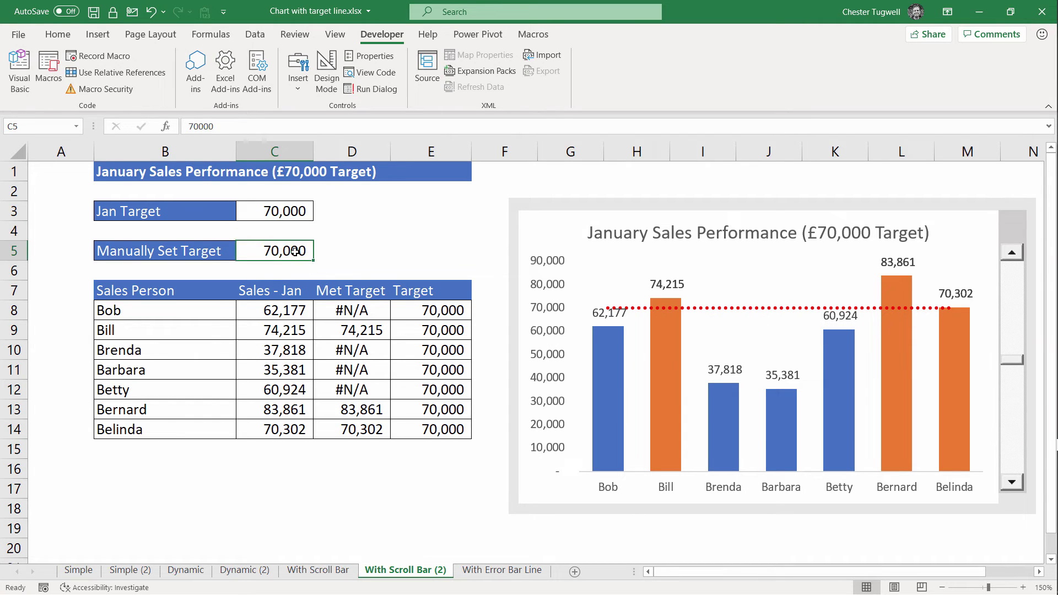
pyautogui.press('Delete')
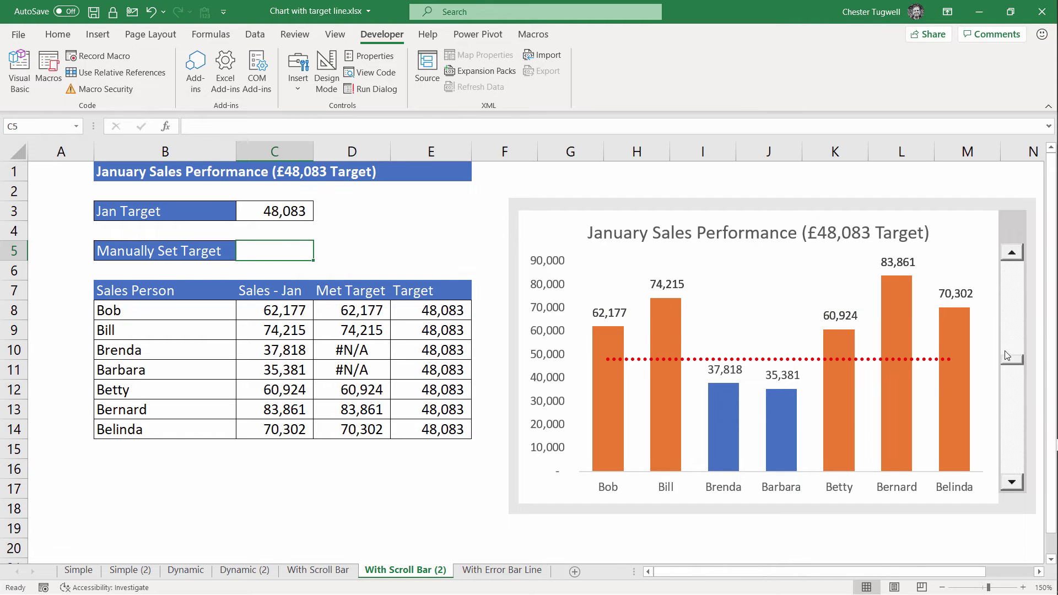
pyautogui.moveTo(1013, 365); pyautogui.dragTo(1009, 324)
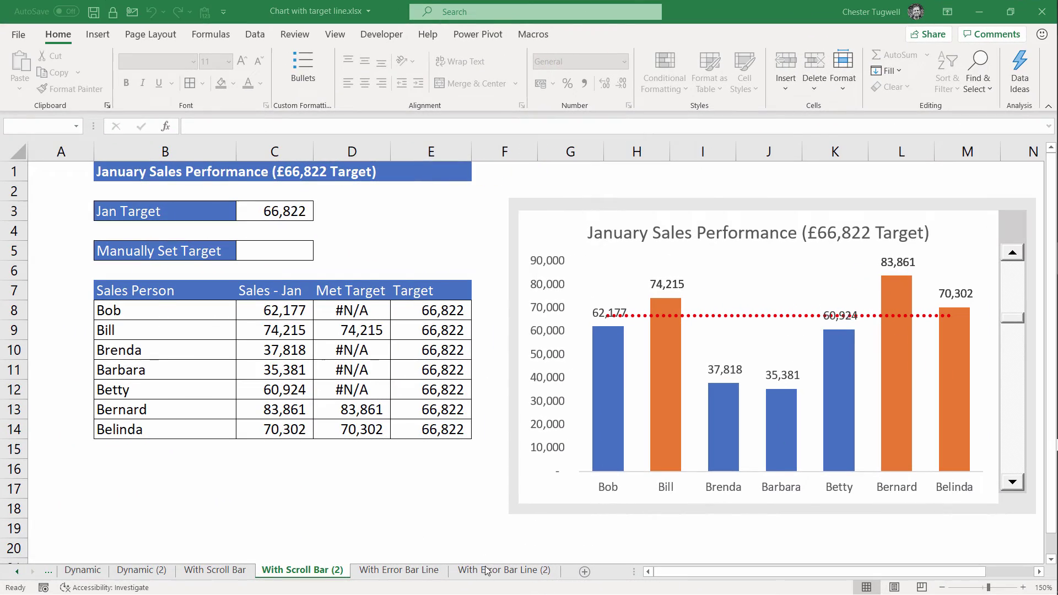
# - On the With Error Bar Line (2) sheet, add a new data series named Target to the sales chart
pyautogui.click(487, 571)
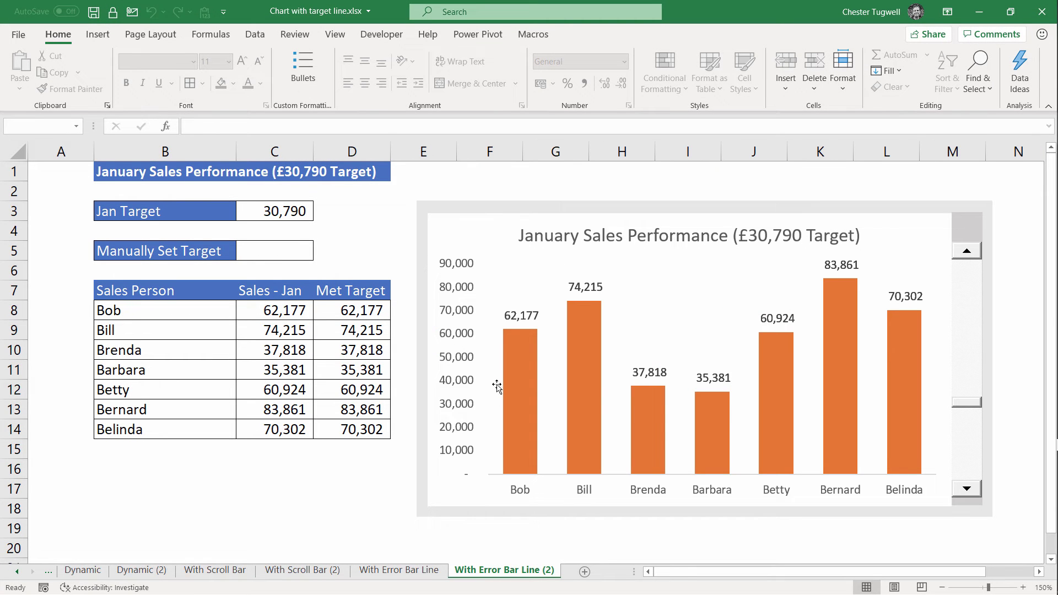
pyautogui.moveTo(509, 424)
pyautogui.click(492, 236)
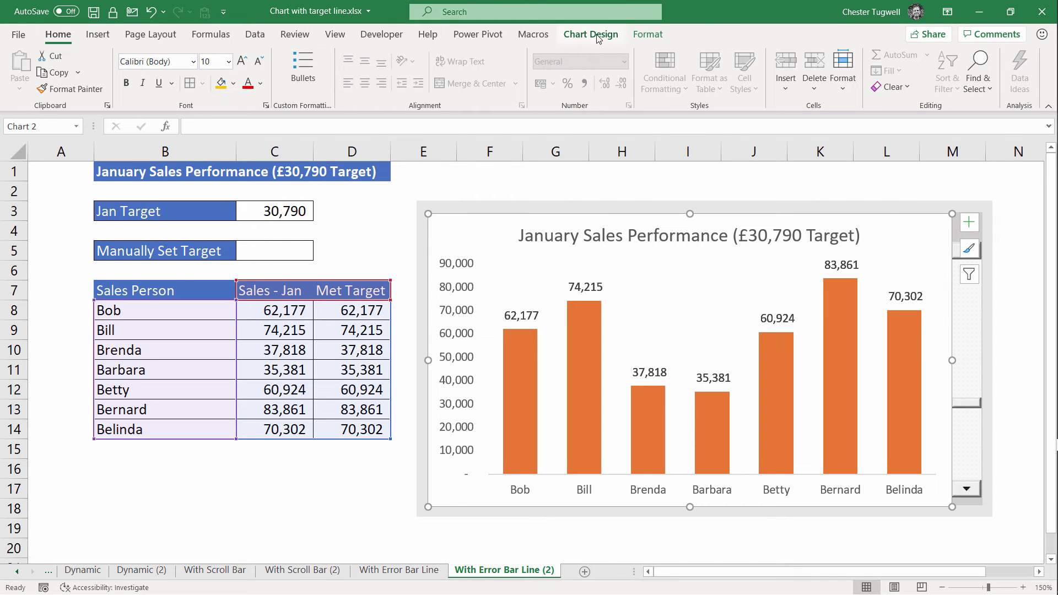
pyautogui.click(600, 37)
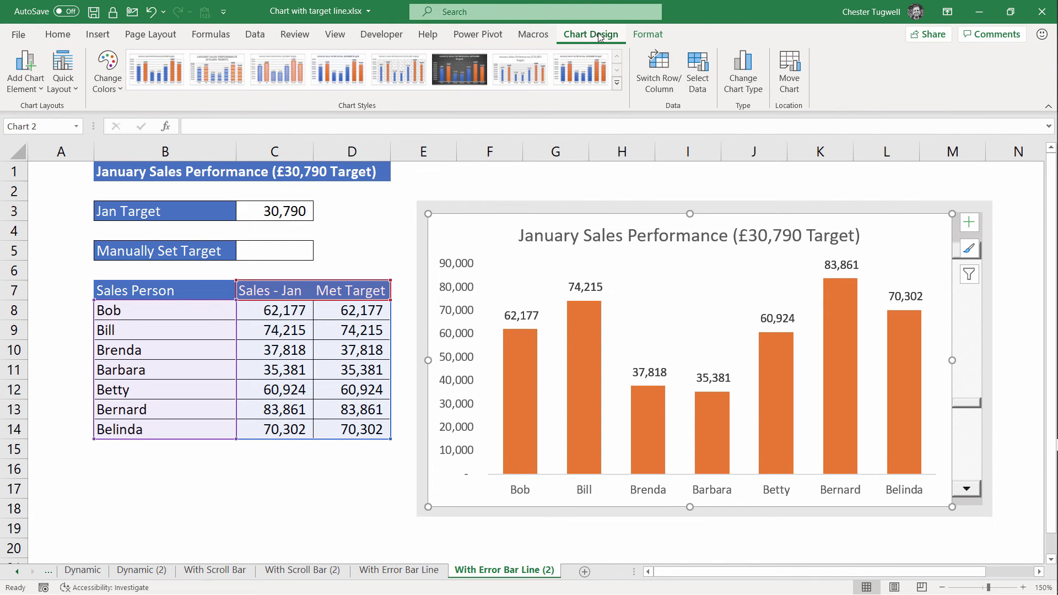
pyautogui.click(697, 71)
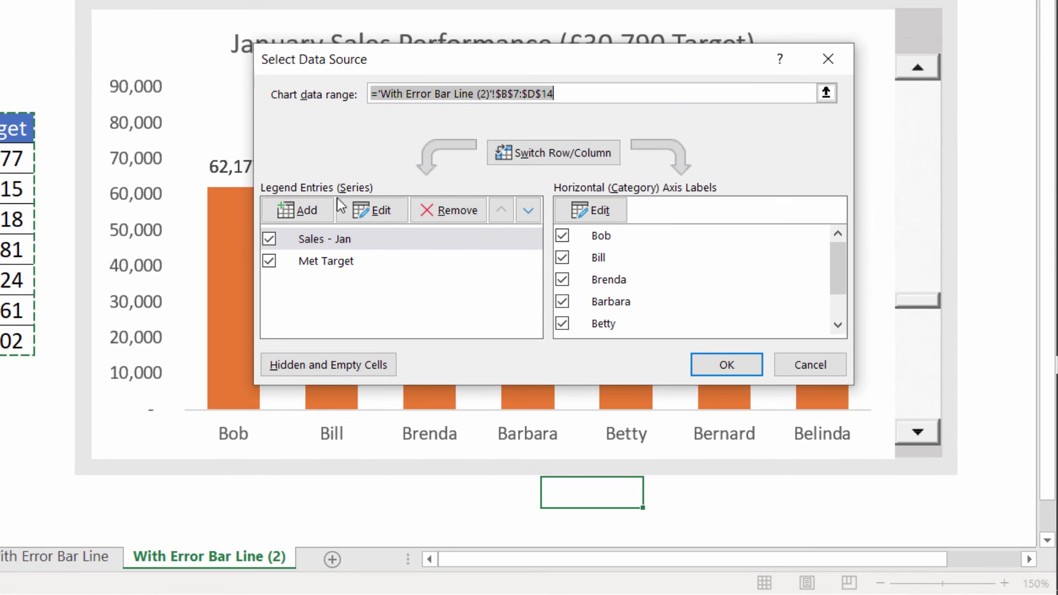
pyautogui.click(313, 213)
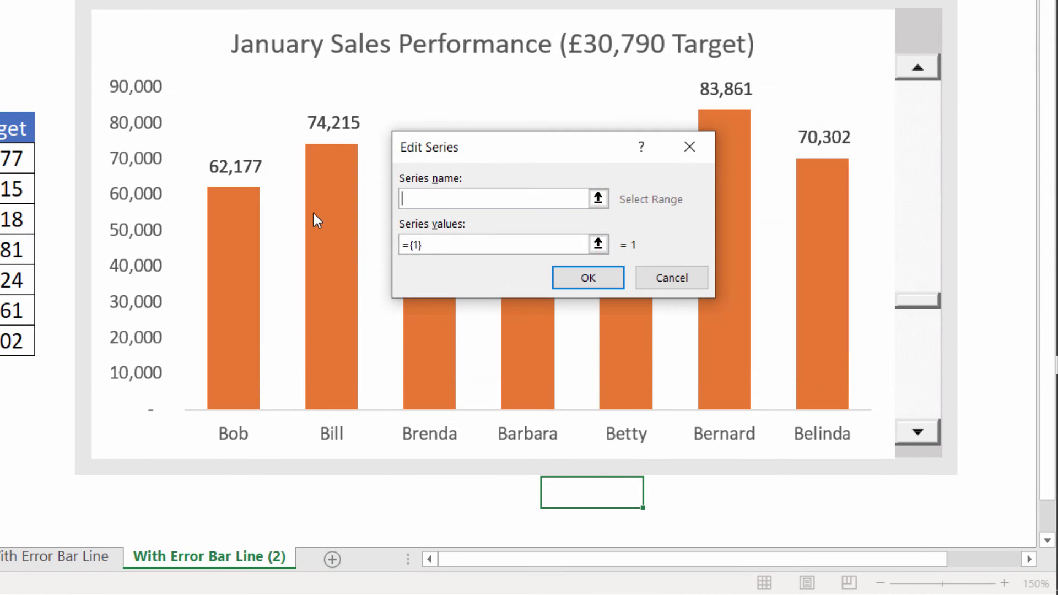
pyautogui.write('Tra')
pyautogui.press('BackSpace')
pyautogui.press('BackSpace')
pyautogui.write('arget')
# - Replace the Target series' default values with the Jan Target cell C3 and accept the chart's data source
pyautogui.moveTo(436, 246); pyautogui.dragTo(391, 242)
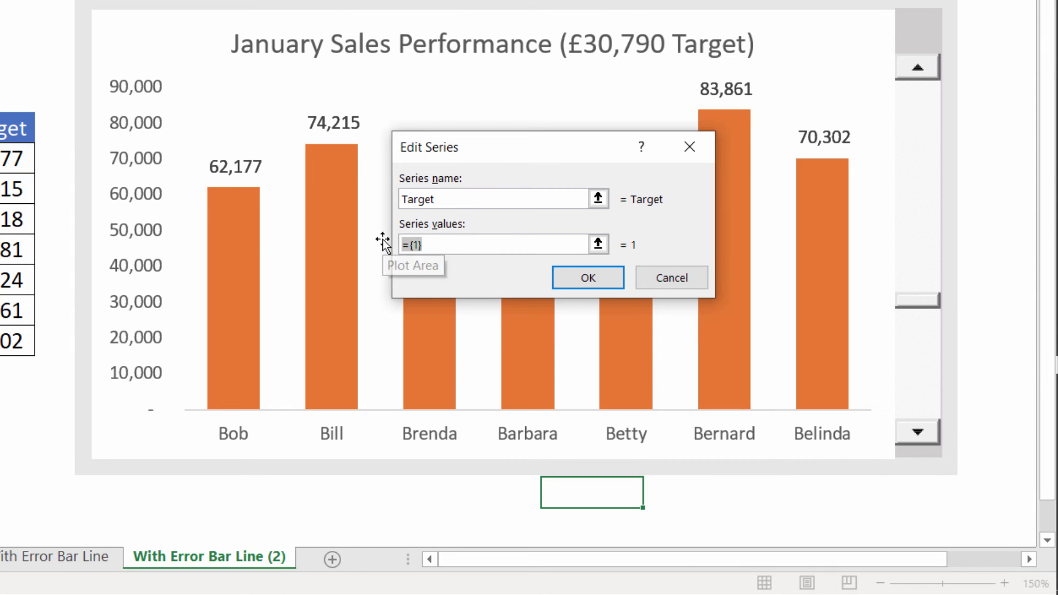
pyautogui.press('Delete')
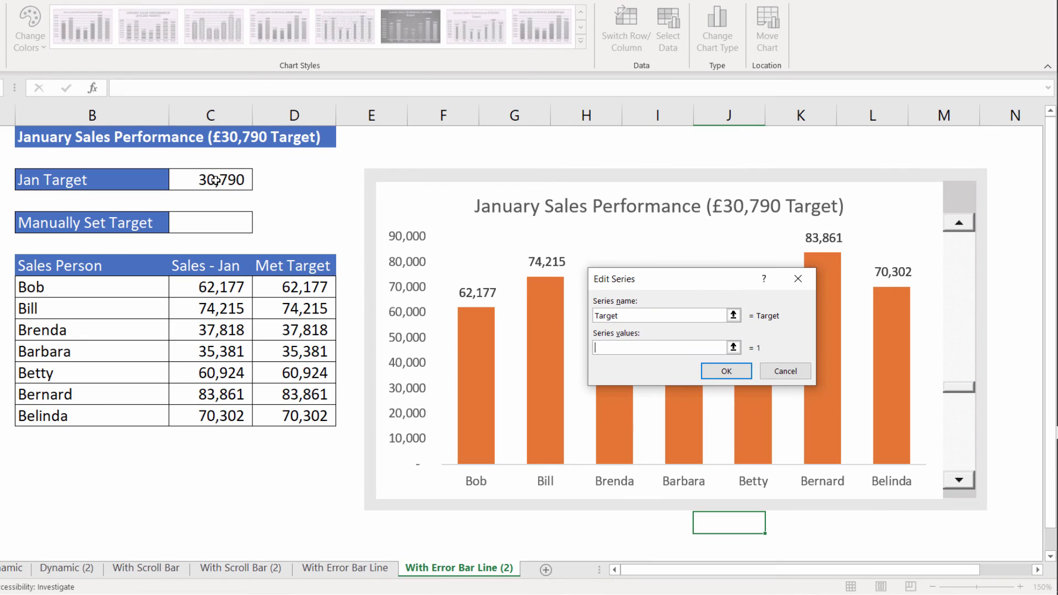
pyautogui.click(214, 180)
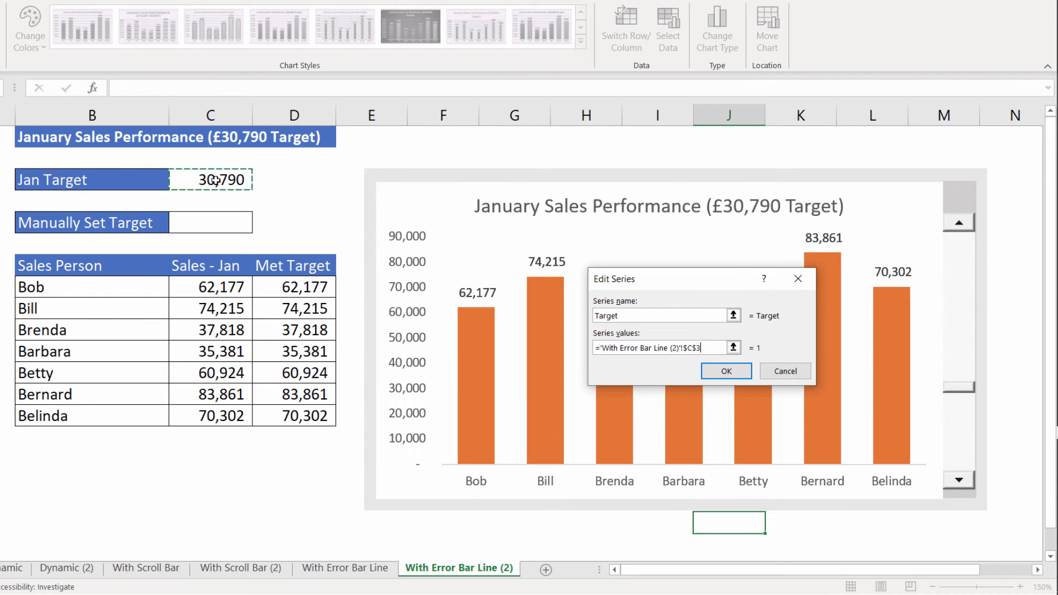
pyautogui.click(727, 371)
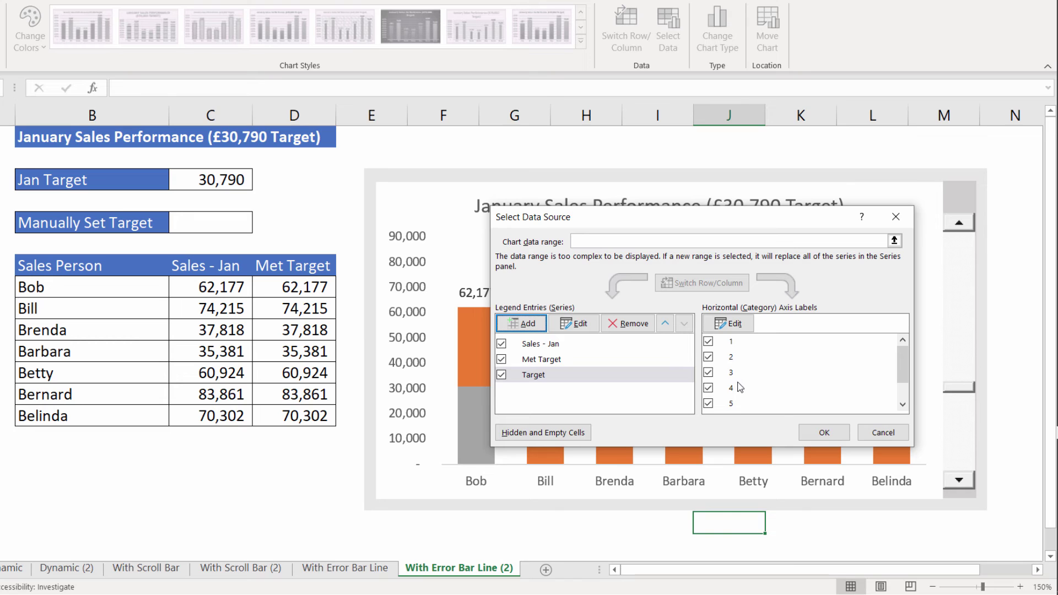
pyautogui.click(824, 432)
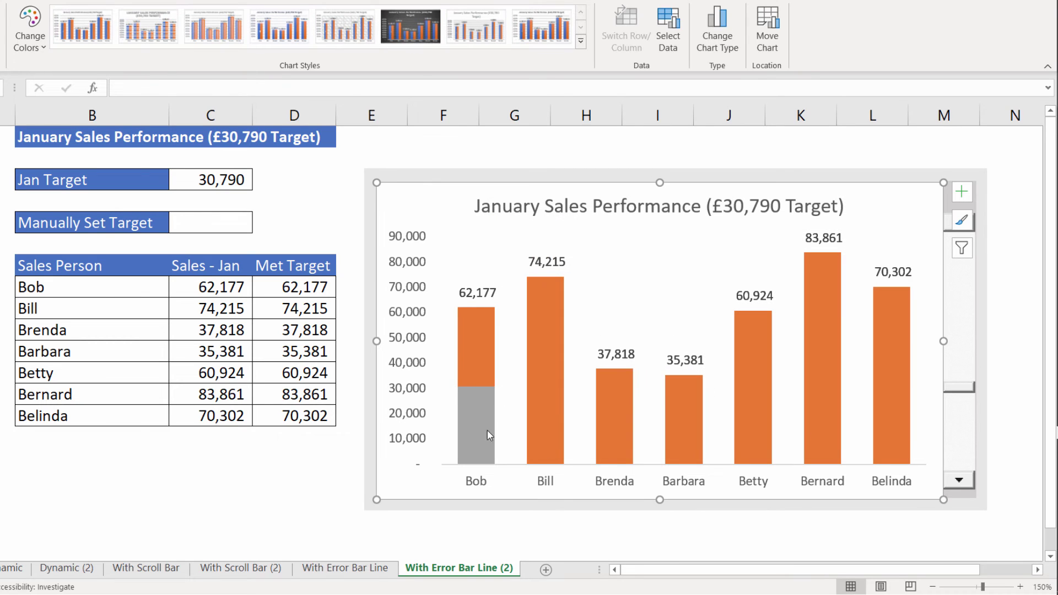
# - Change the chart to a Combo type with the Target series as Scatter and both sales series as Clustered Column
pyautogui.moveTo(472, 396)
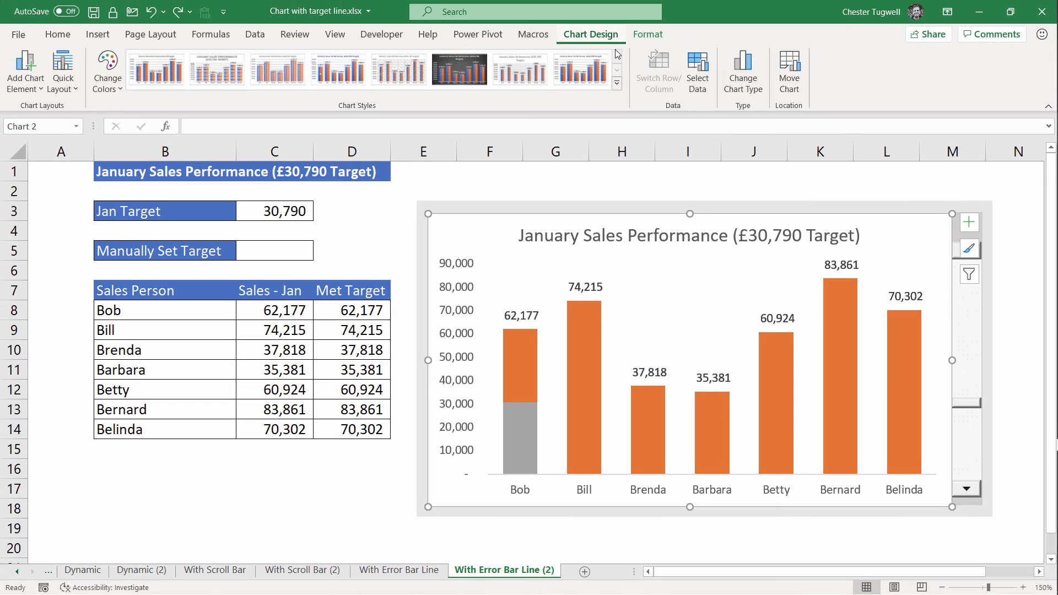
pyautogui.click(728, 58)
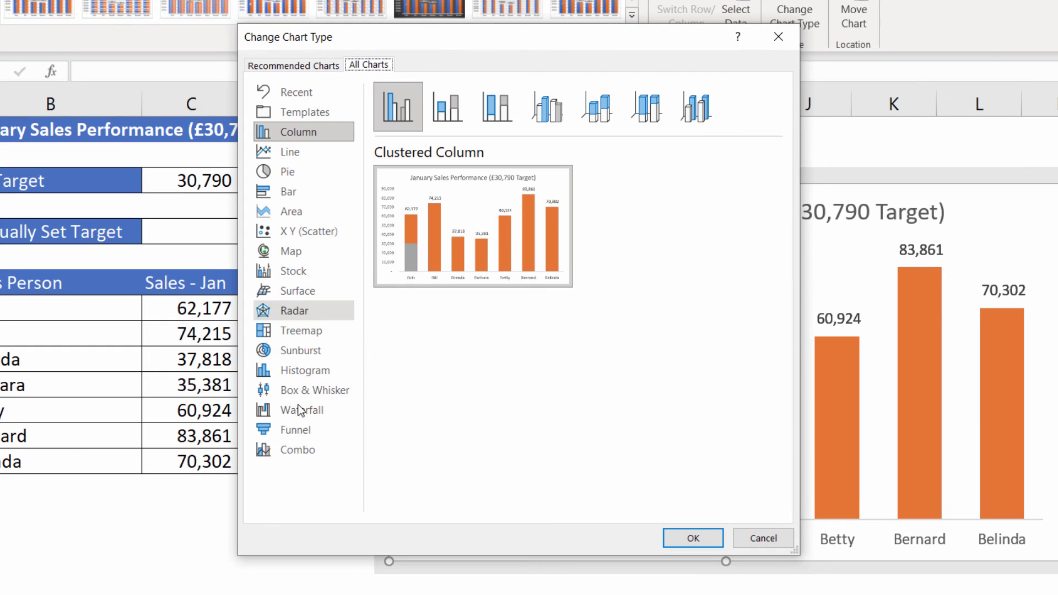
pyautogui.click(355, 419)
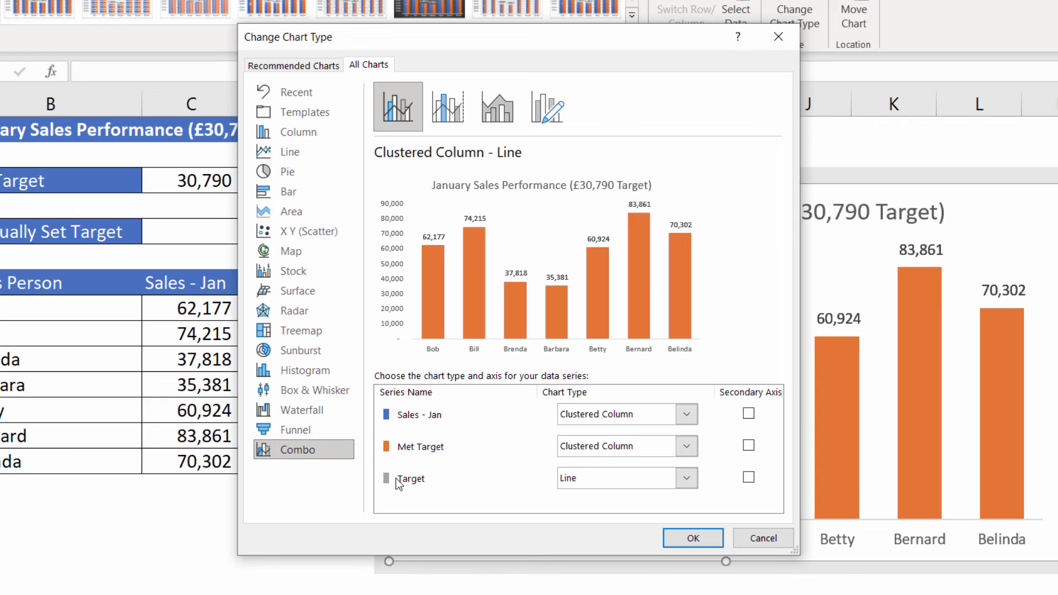
pyautogui.click(686, 479)
pyautogui.scroll(-1, 770, 303)
pyautogui.moveTo(770, 303); pyautogui.dragTo(773, 413)
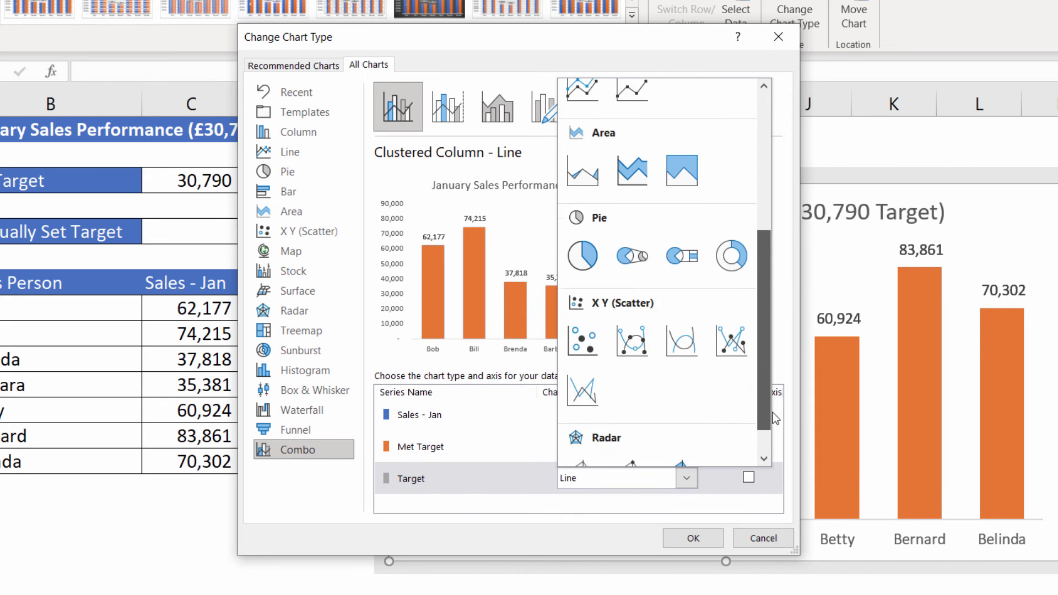
pyautogui.click(588, 348)
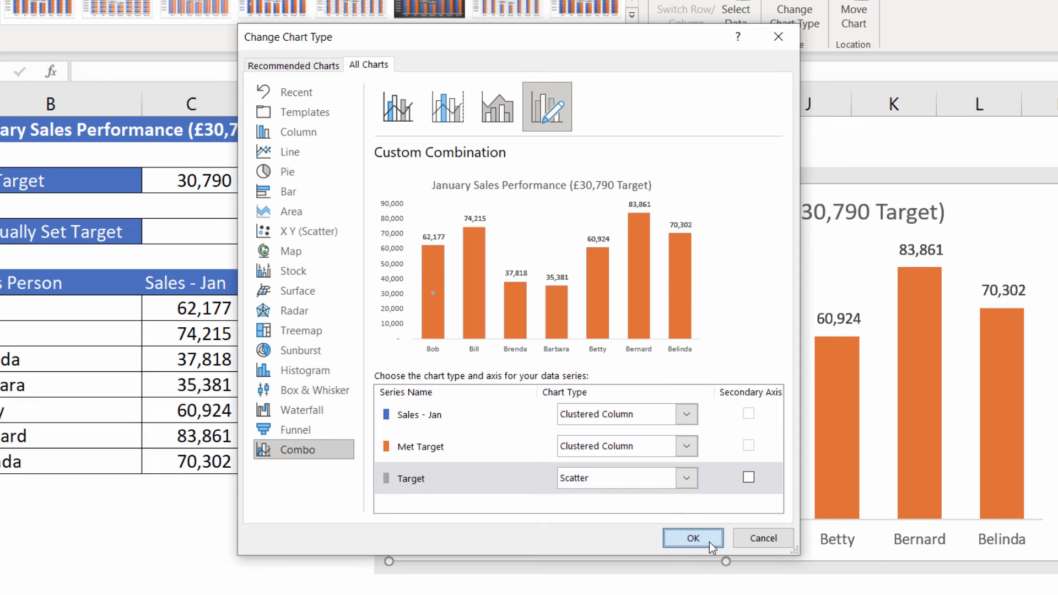
pyautogui.click(710, 542)
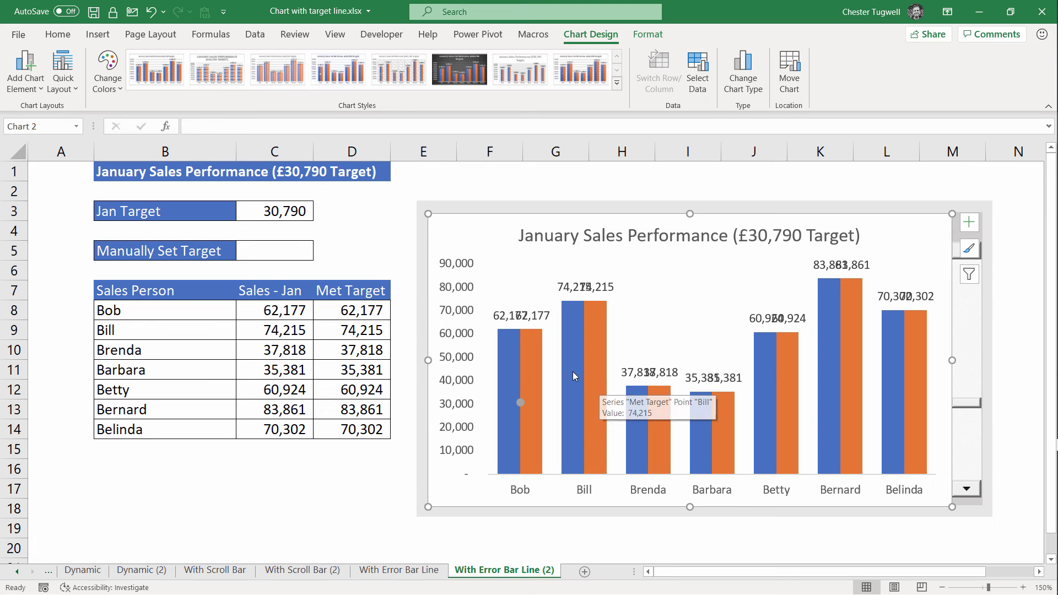
# - Set the Series Overlap of the sales columns to 100% and close the series formatting
pyautogui.rightClick(598, 387)
pyautogui.click(641, 538)
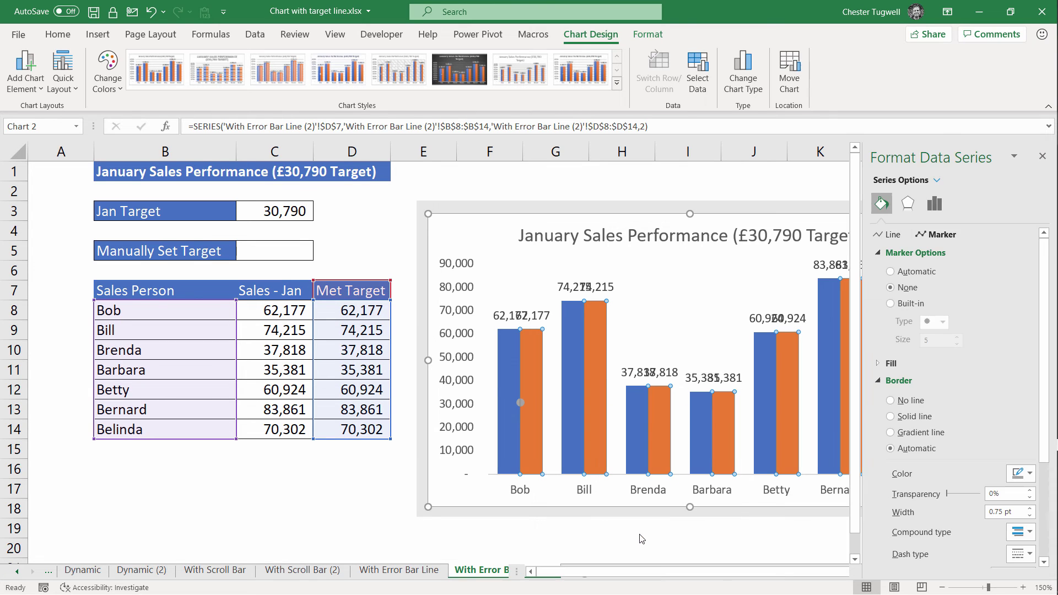
pyautogui.click(934, 204)
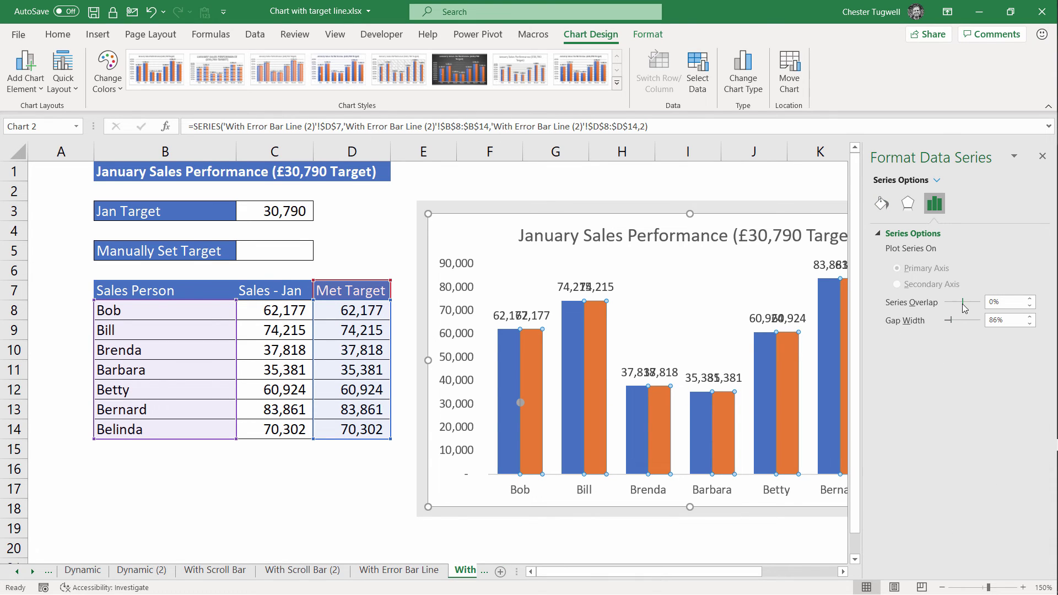
pyautogui.moveTo(963, 303); pyautogui.dragTo(981, 303)
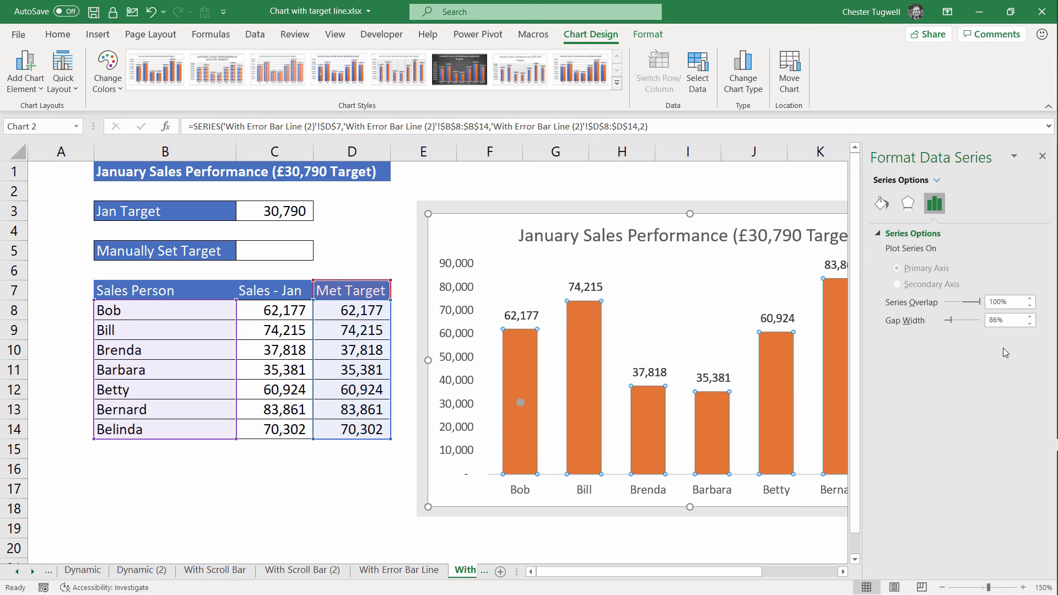
pyautogui.click(1042, 157)
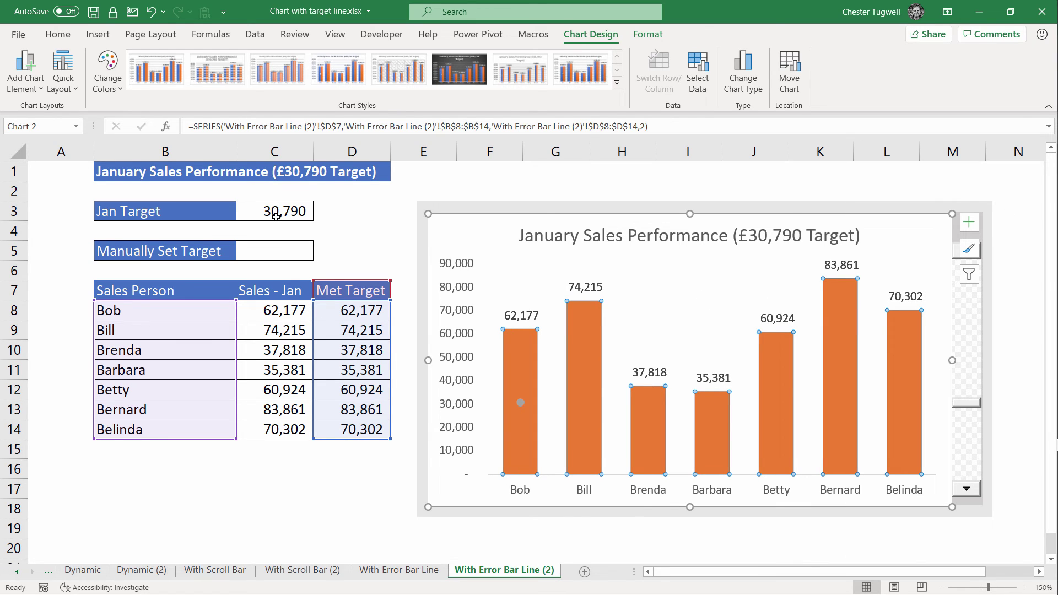
# - Add error bars to the chart's Target scatter series and open their detailed formatting options
pyautogui.moveTo(521, 403)
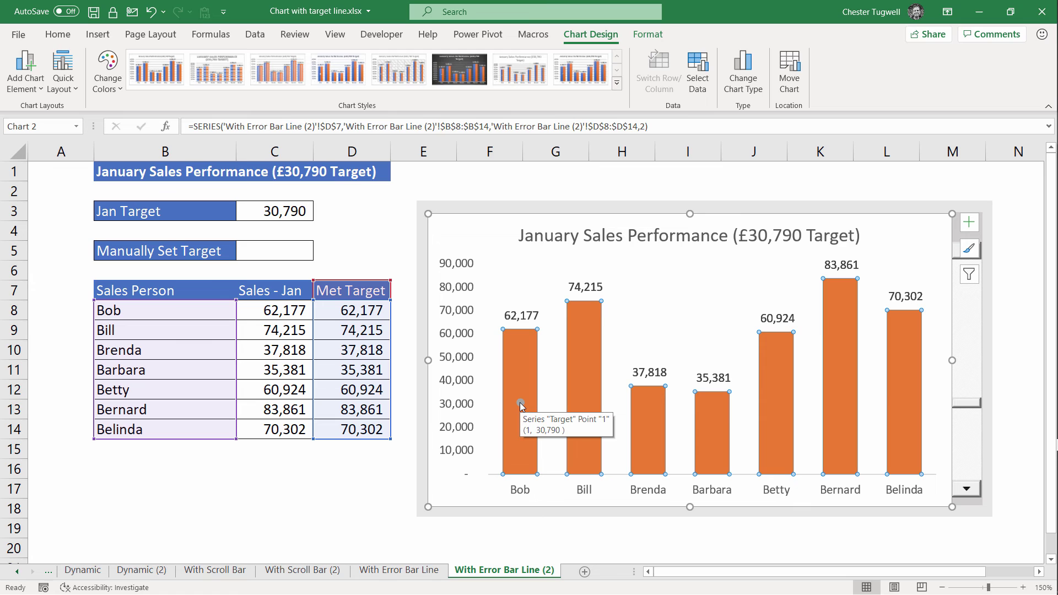
pyautogui.click(522, 404)
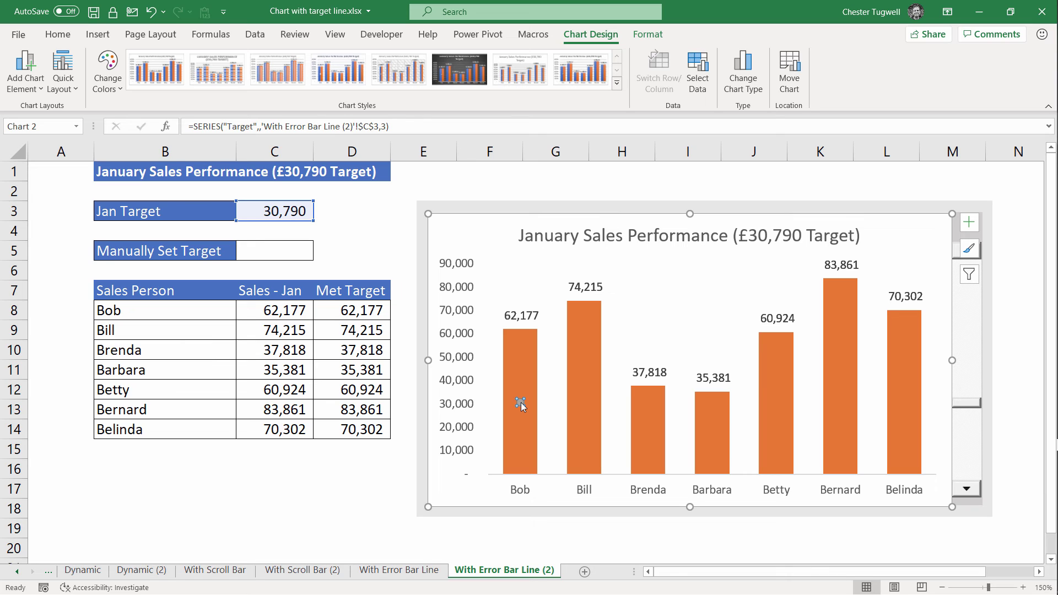
pyautogui.click(968, 222)
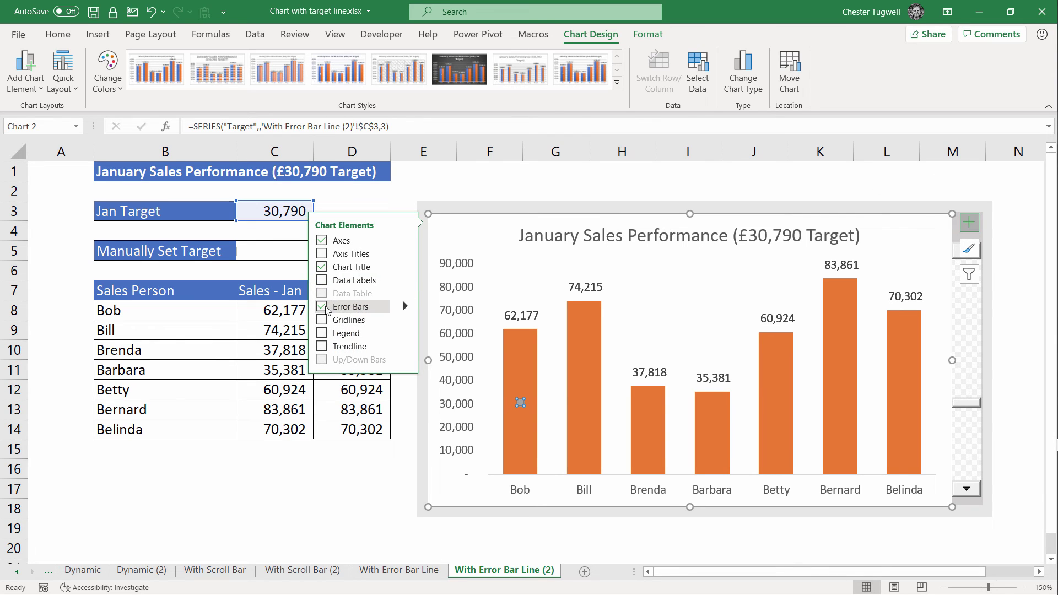
pyautogui.click(351, 307)
pyautogui.click(408, 307)
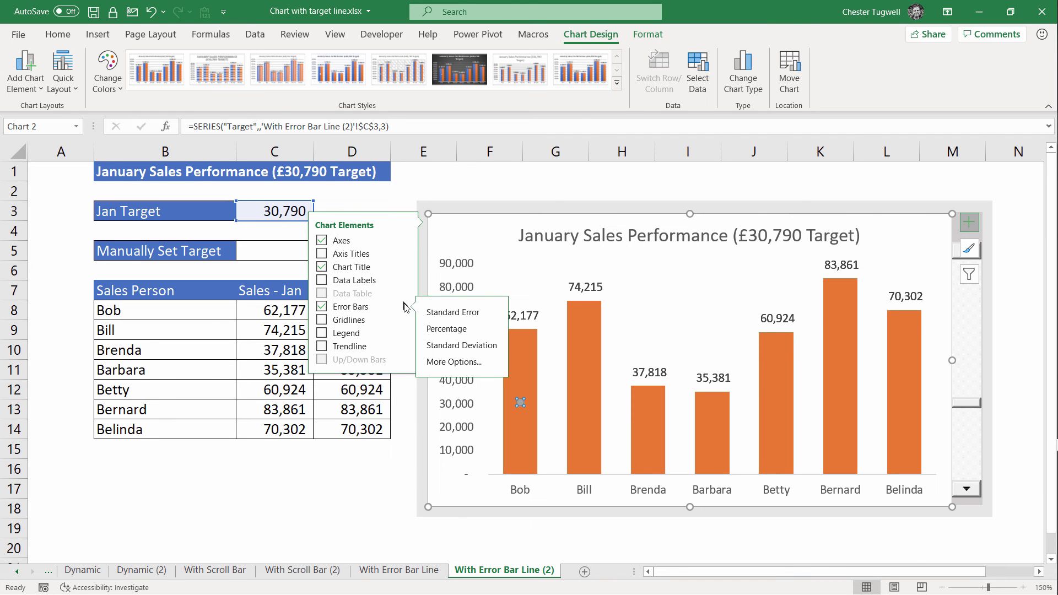
pyautogui.click(444, 360)
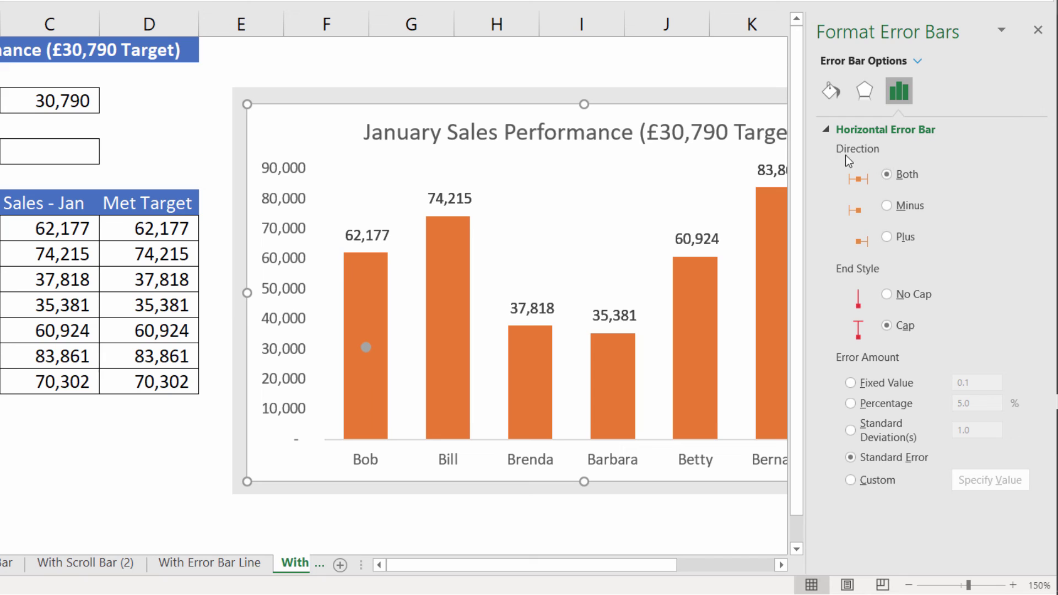
# - Set the Target series' horizontal error bar to Plus direction with No Cap and a Fixed Value of 7
pyautogui.click(891, 237)
pyautogui.click(851, 383)
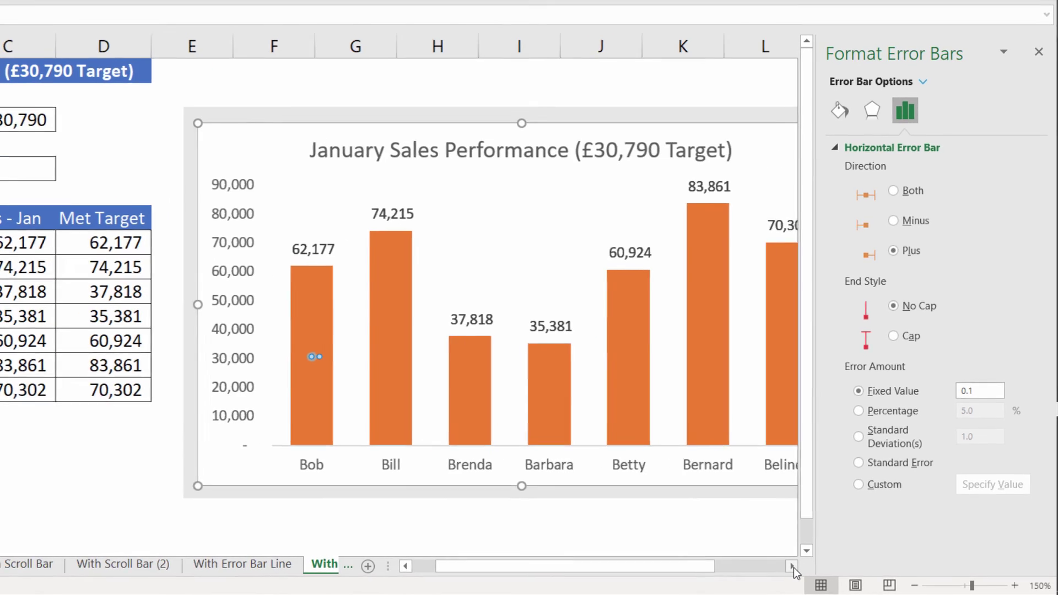
pyautogui.click(783, 565)
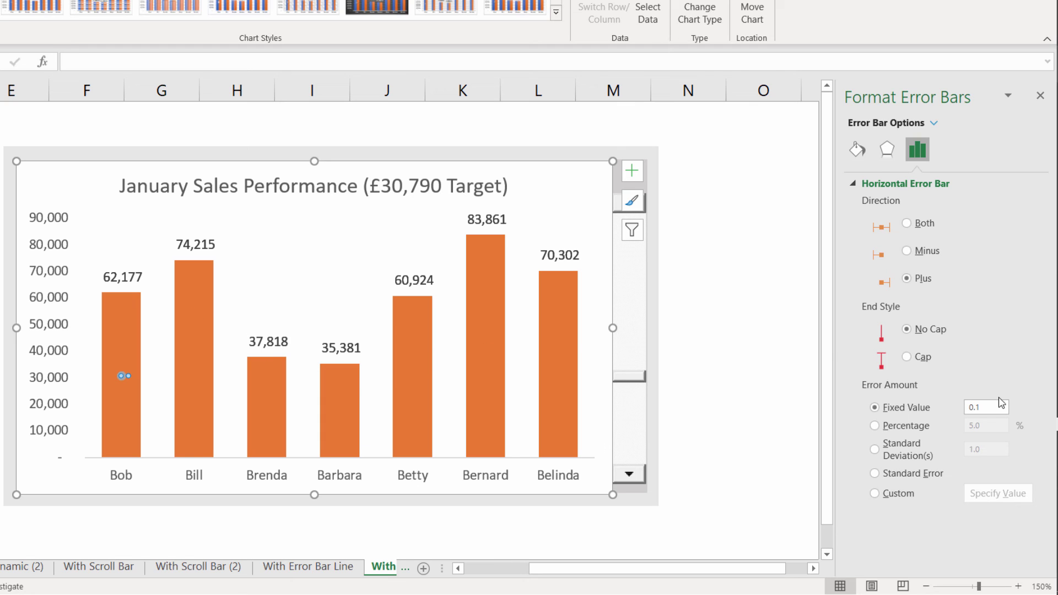
pyautogui.moveTo(996, 413); pyautogui.dragTo(951, 410)
pyautogui.press('Return')
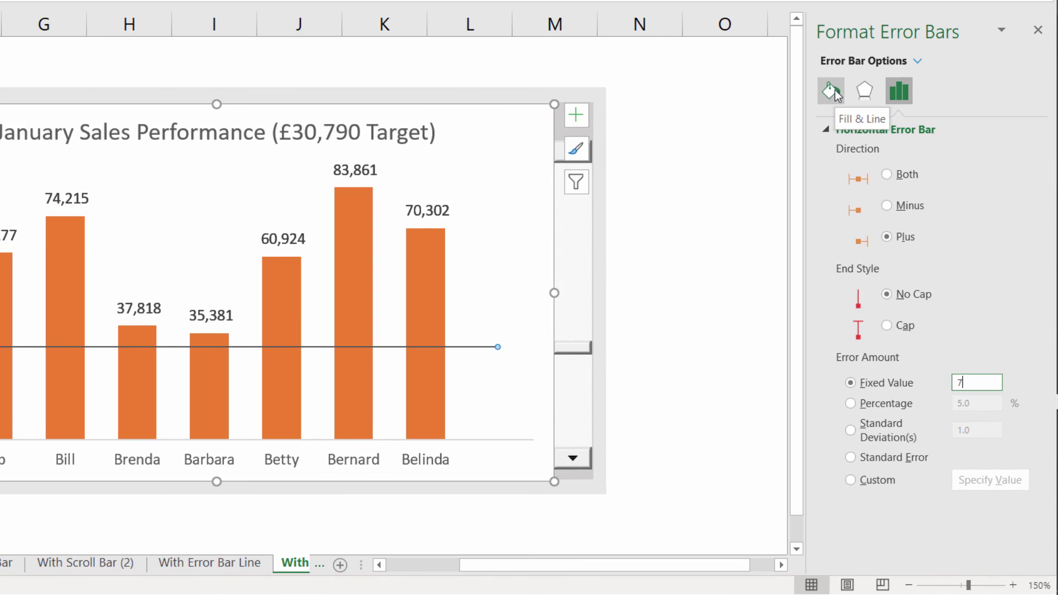
# - Style the target error bar line with short dashes, a width of 2 pt and the gold theme colour
pyautogui.click(835, 90)
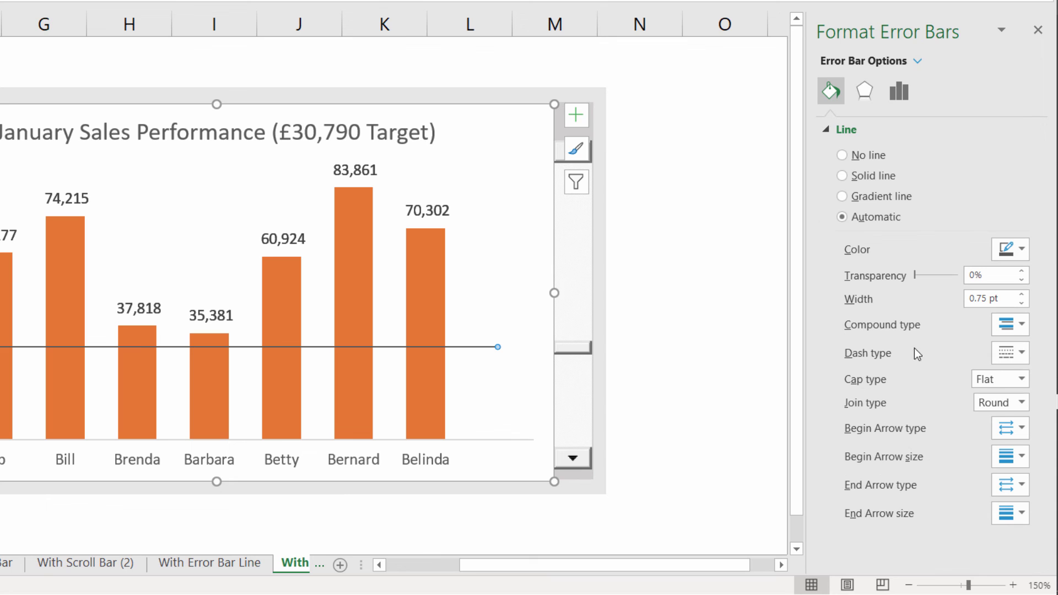
pyautogui.click(1026, 356)
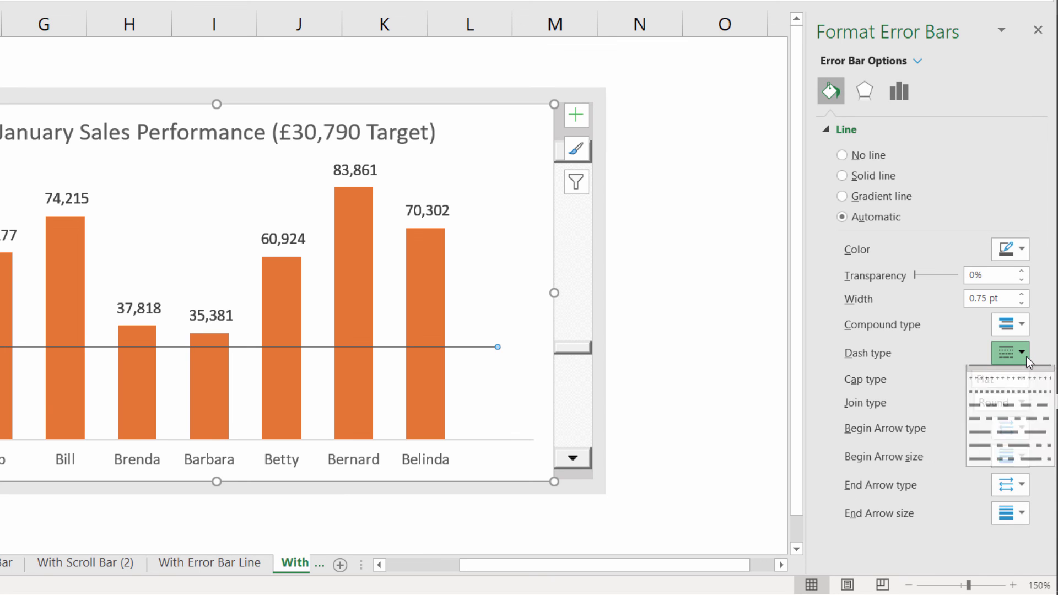
pyautogui.click(1012, 396)
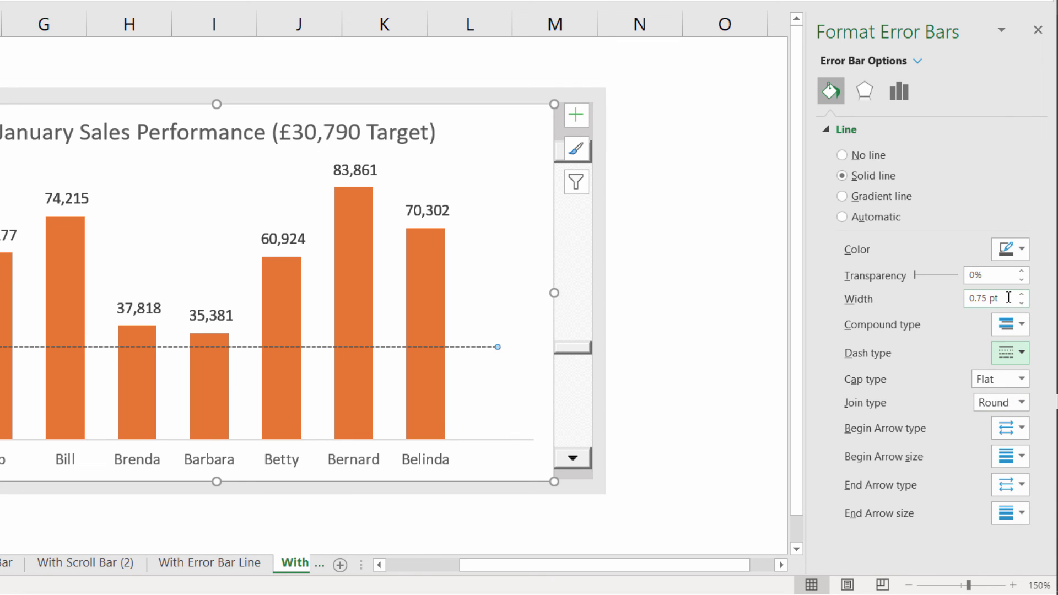
pyautogui.moveTo(1007, 298); pyautogui.dragTo(950, 296)
pyautogui.write('2')
pyautogui.press('Return')
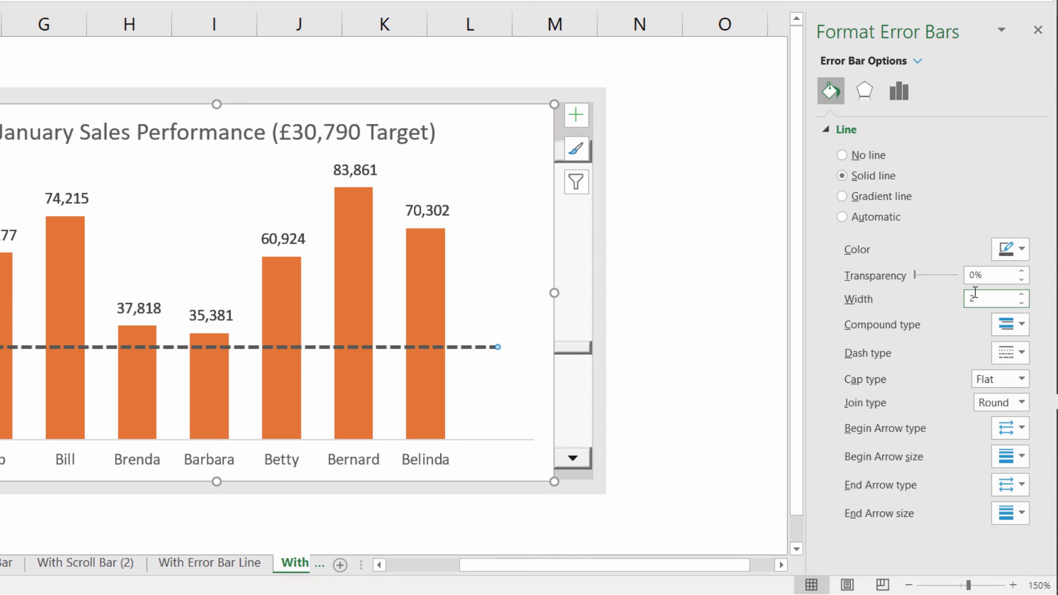
pyautogui.click(1023, 253)
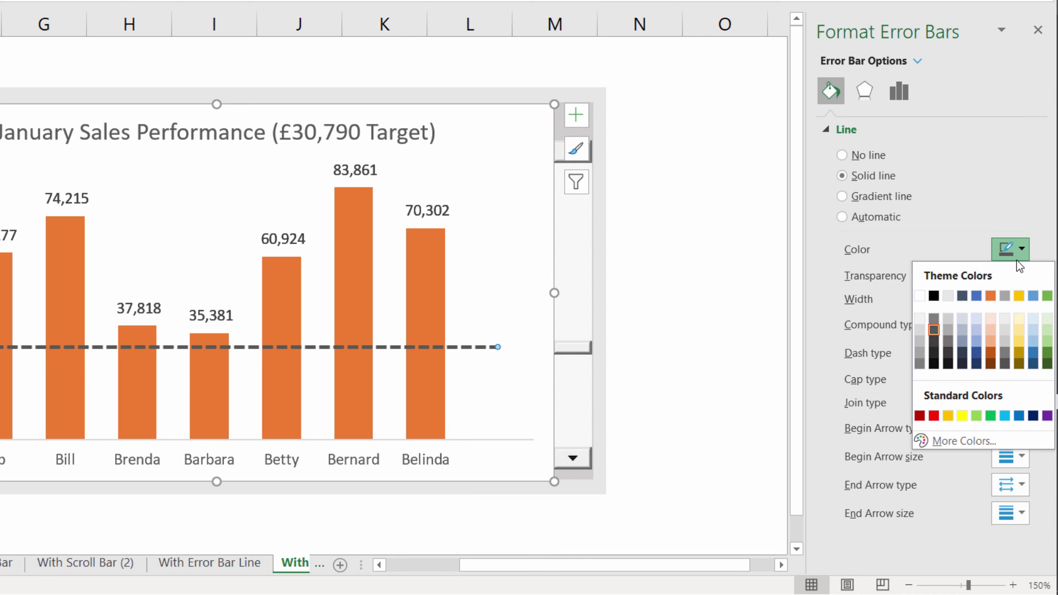
pyautogui.click(1020, 293)
pyautogui.click(492, 220)
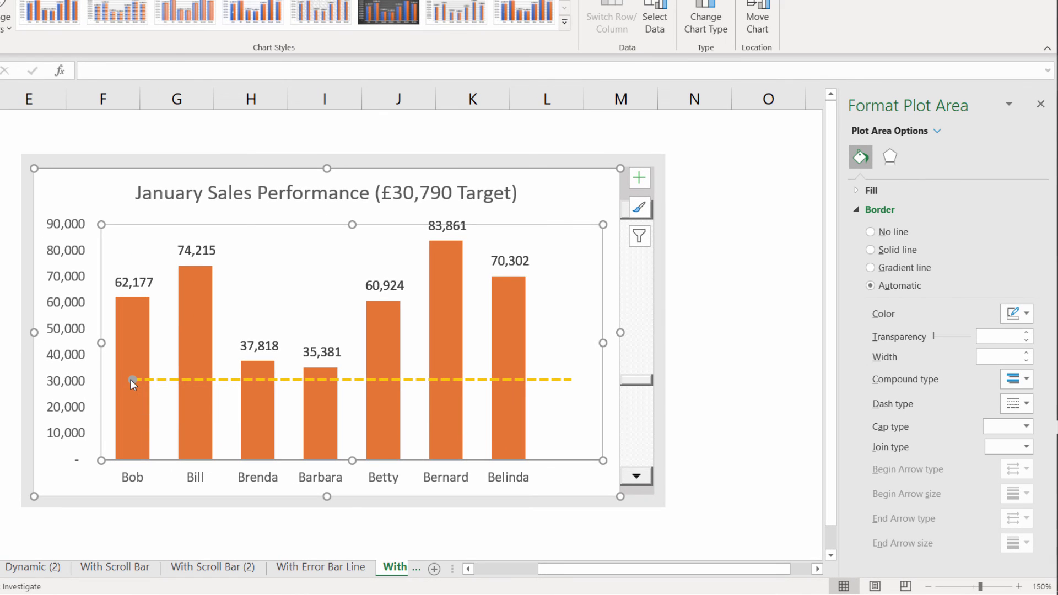
# - Hide the Target series' data point by setting its marker to None
pyautogui.moveTo(137, 388)
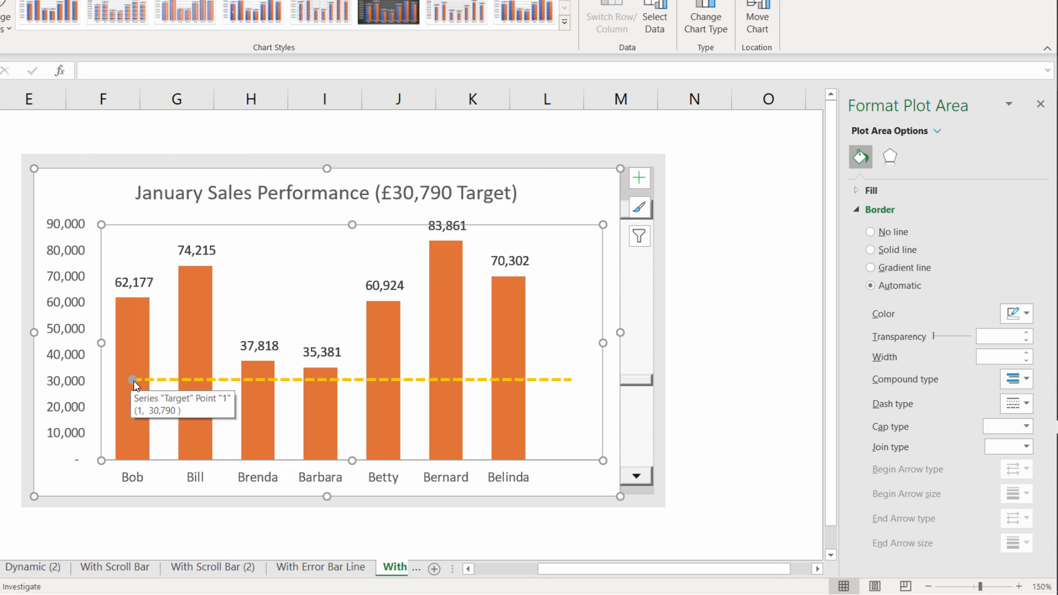
pyautogui.click(133, 381)
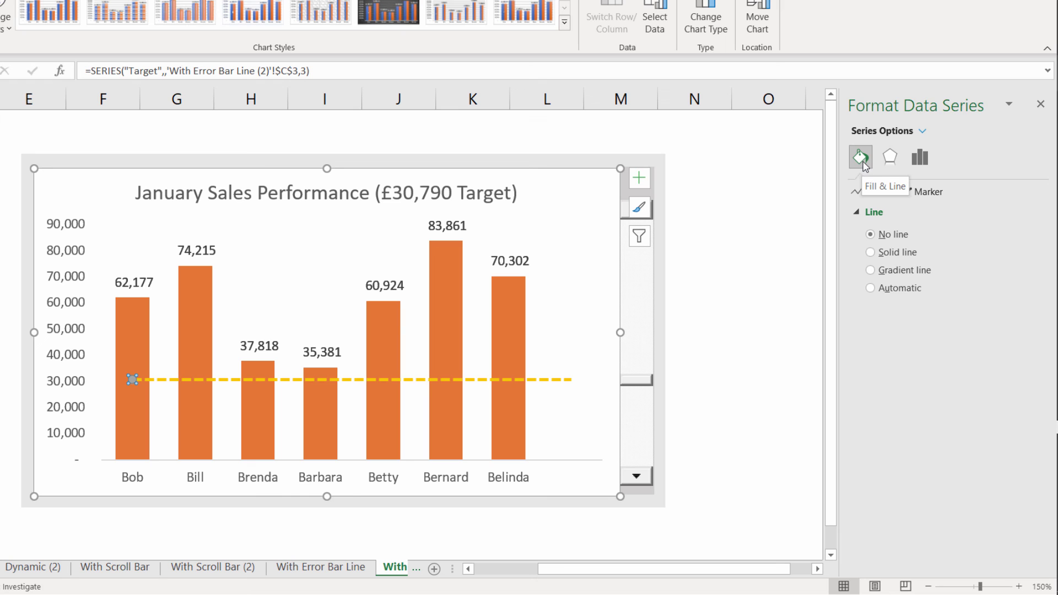
pyautogui.click(920, 197)
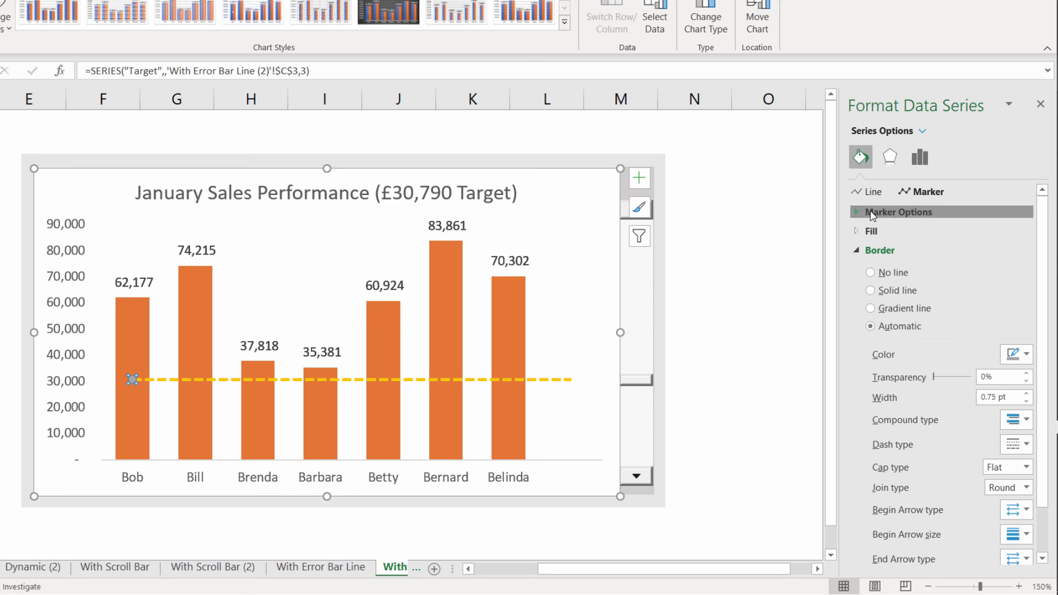
pyautogui.click(903, 212)
pyautogui.click(871, 251)
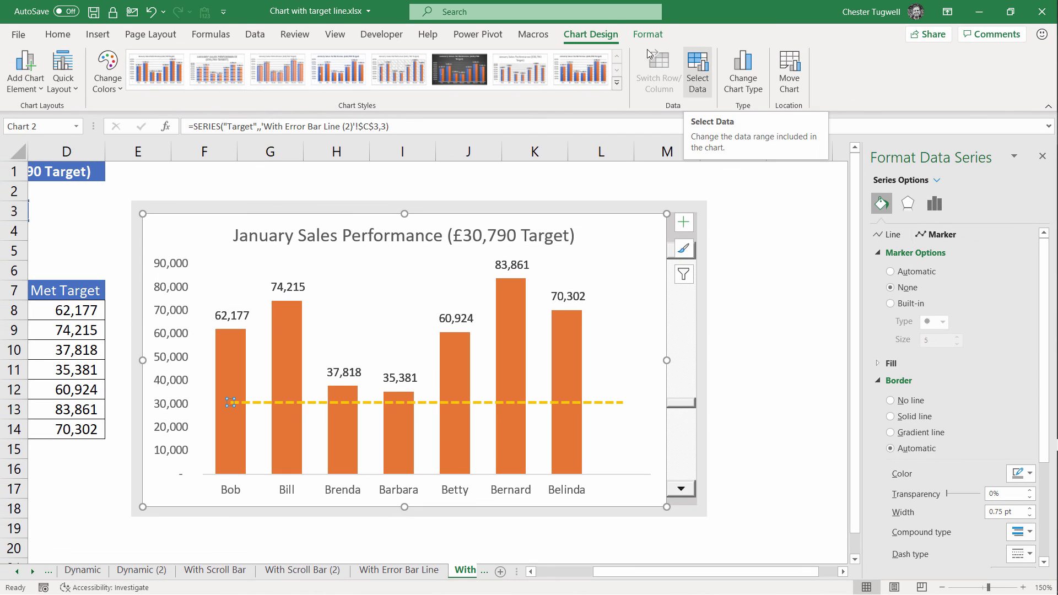
# - Set the Target series' X values to 0.5 in the chart's data source and accept the change
pyautogui.click(697, 75)
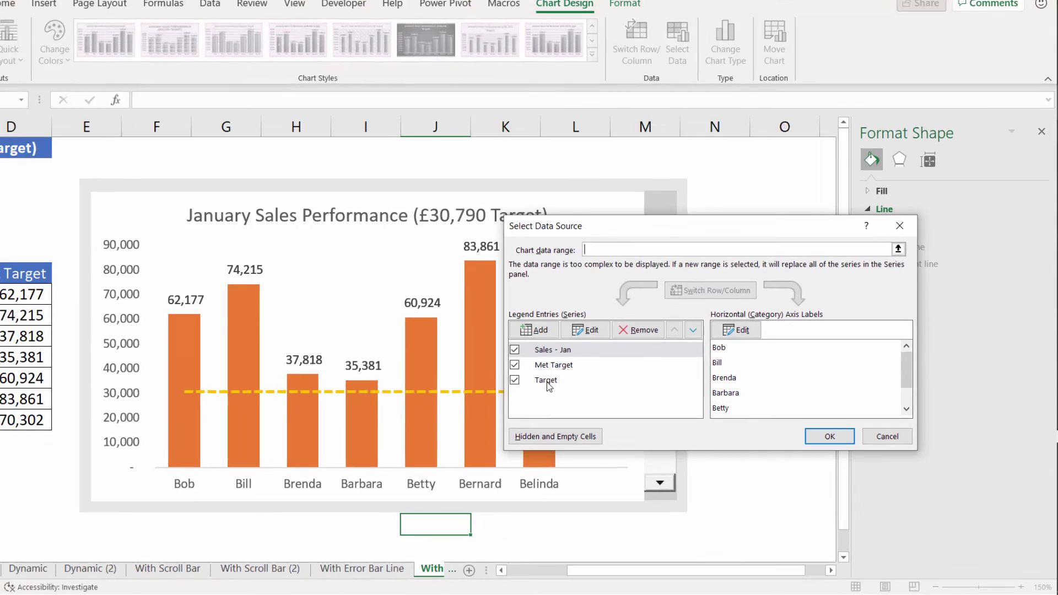
pyautogui.click(548, 382)
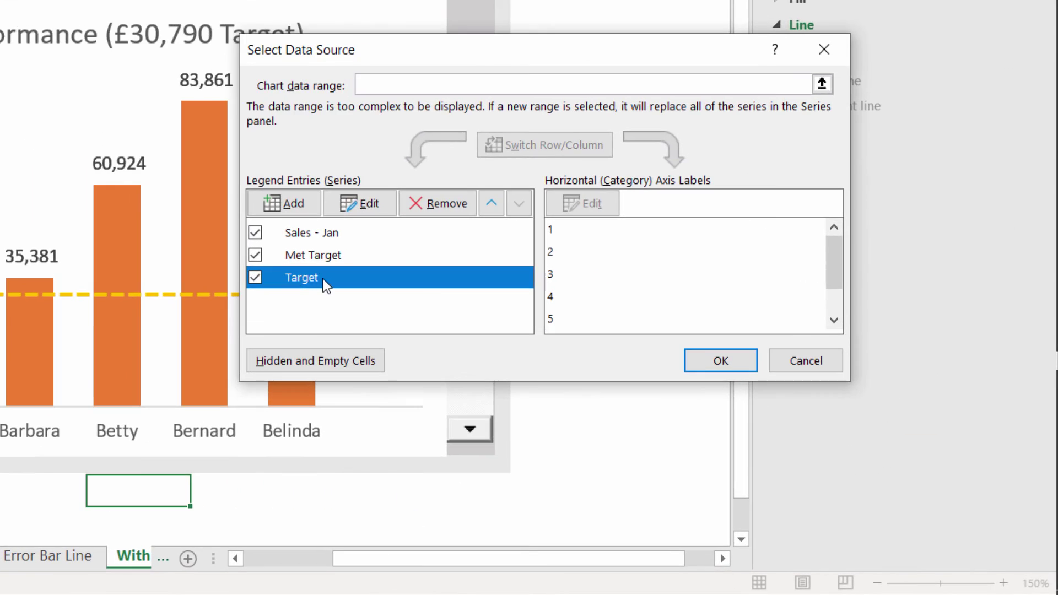
pyautogui.click(370, 204)
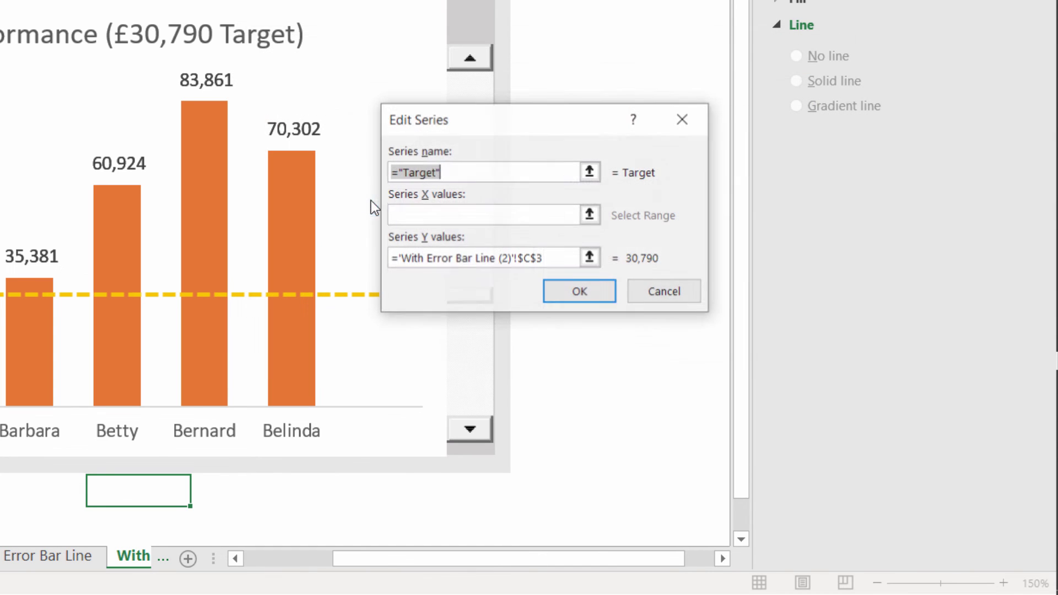
pyautogui.click(416, 214)
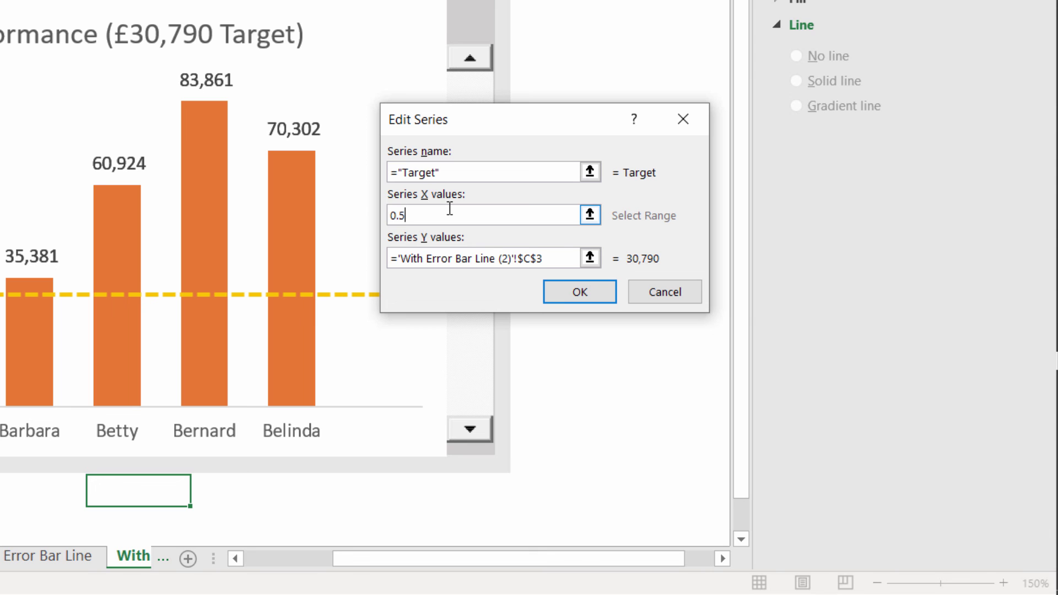
pyautogui.click(551, 291)
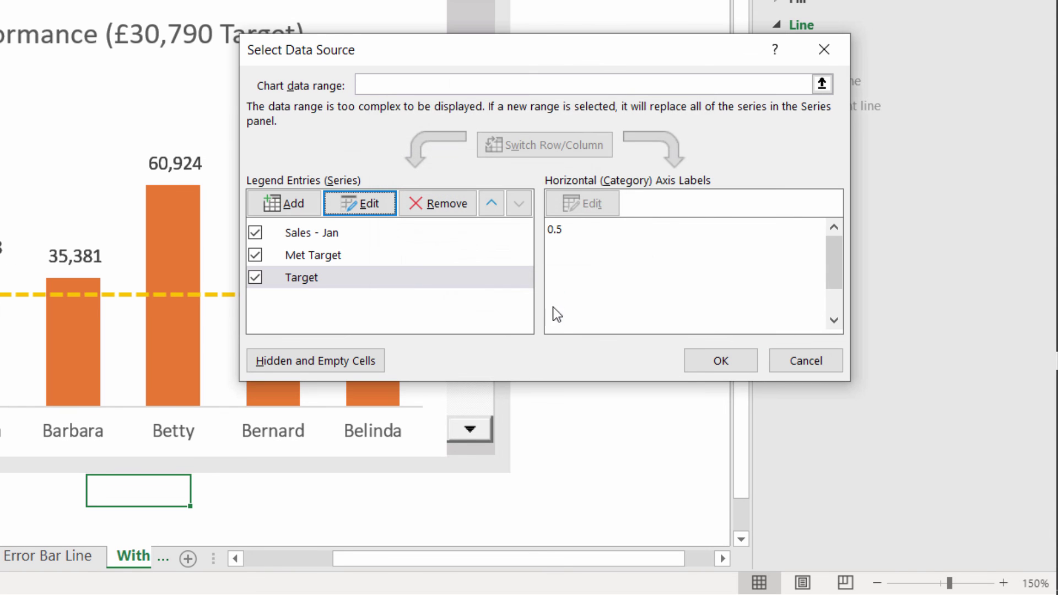
pyautogui.click(711, 361)
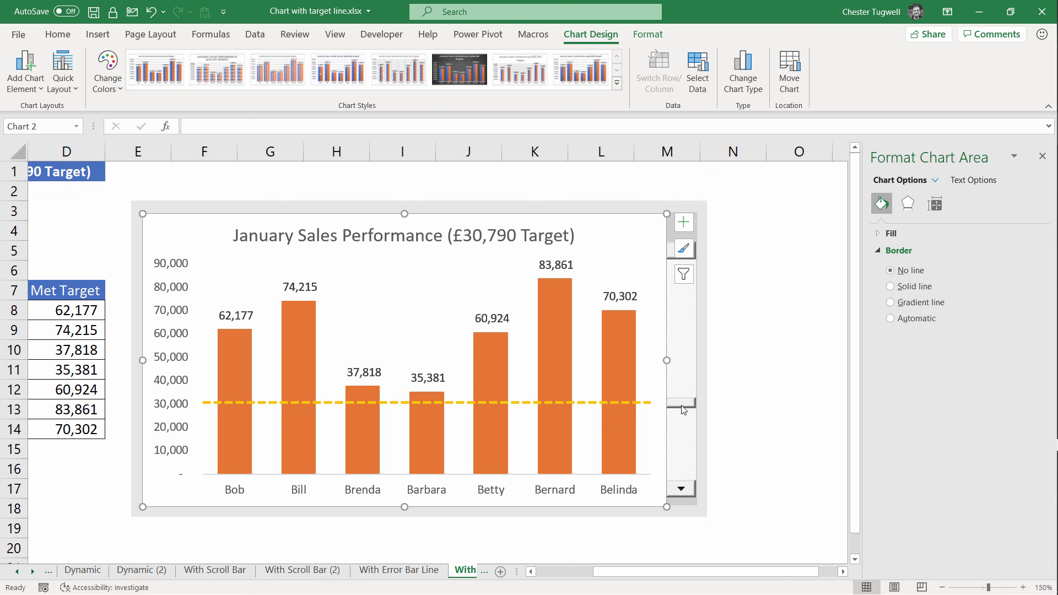
# - Raise the target to £65,132 with the chart's scroll bar to test the error bar line and column colours
pyautogui.moveTo(683, 407); pyautogui.dragTo(684, 326)
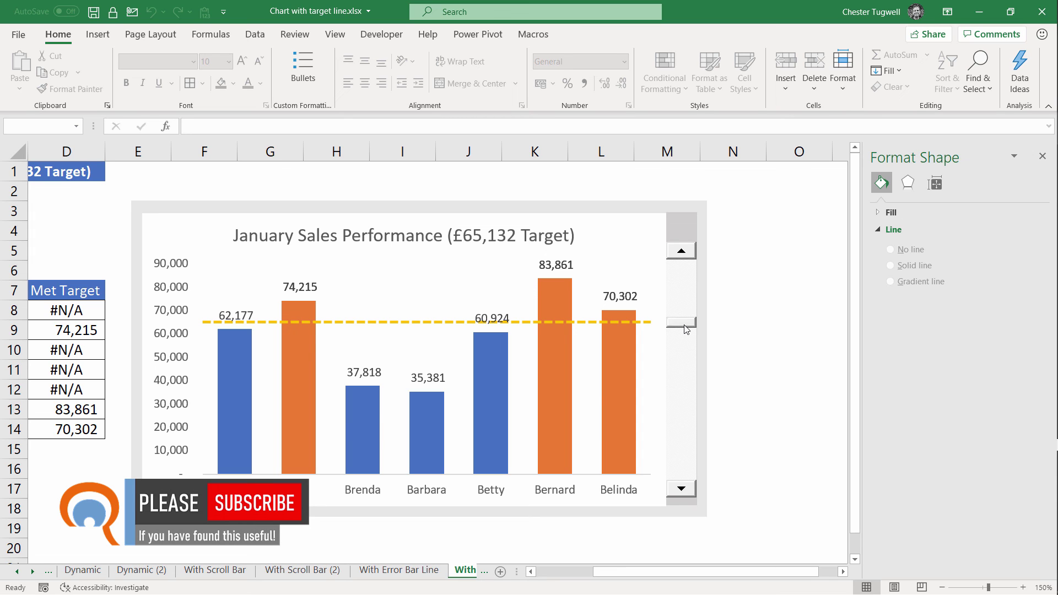
pyautogui.moveTo(686, 330); pyautogui.dragTo(686, 329)
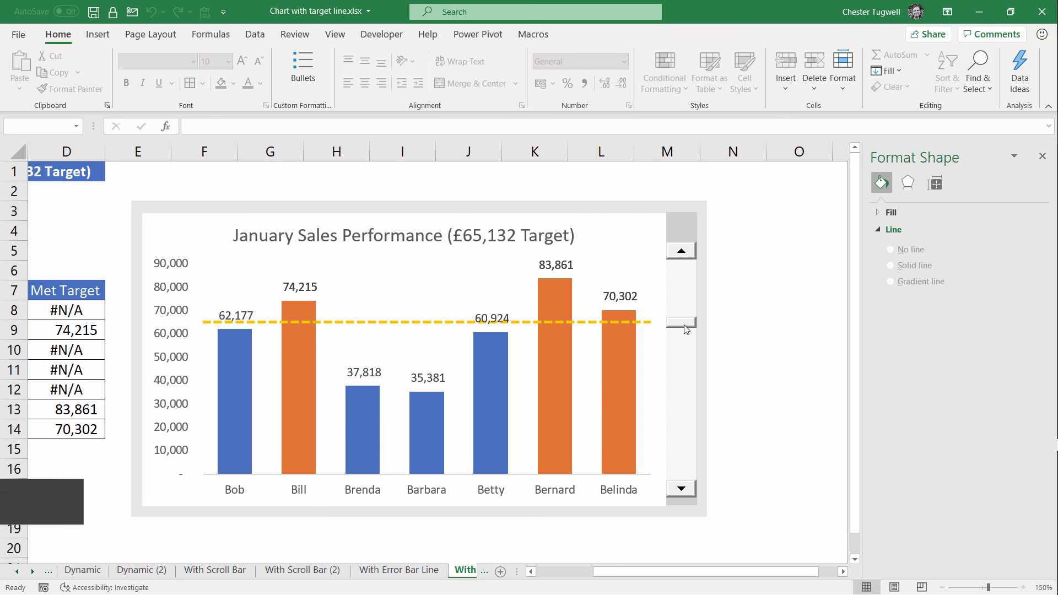